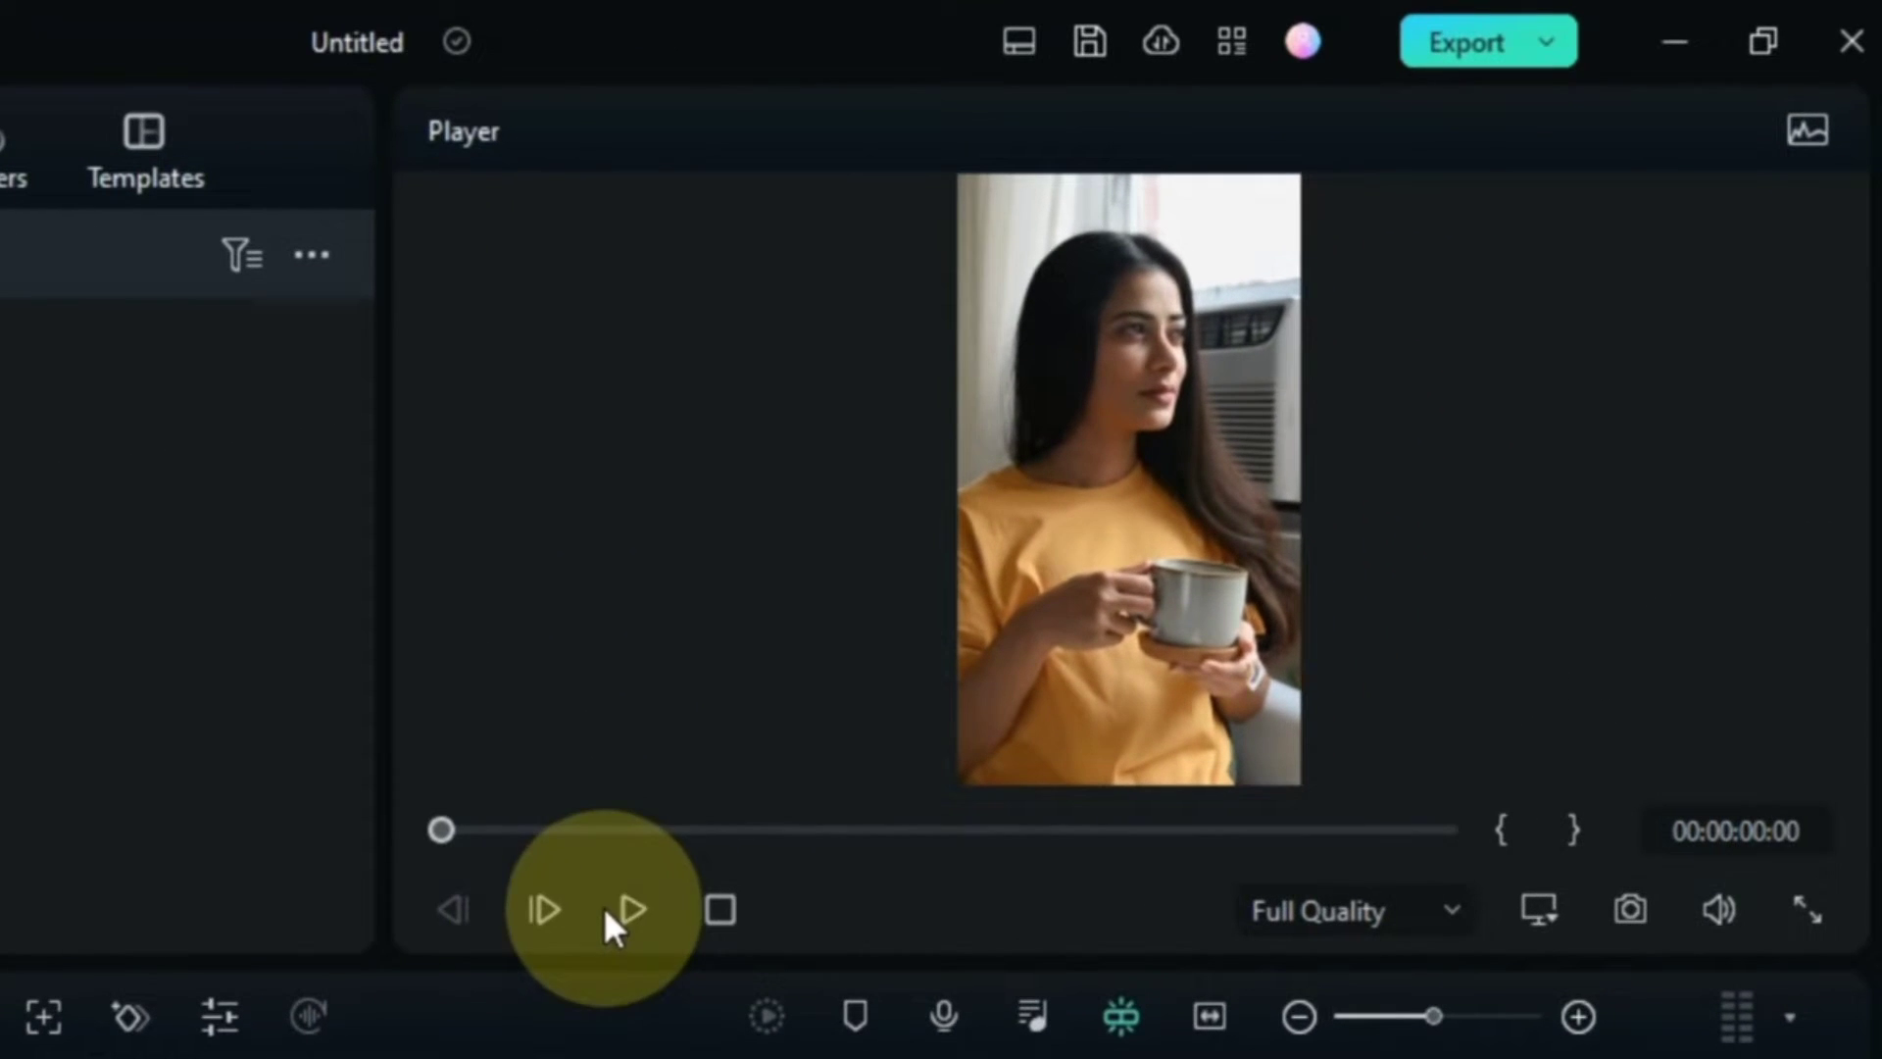
Step: Preview the opening seconds of the clip and switch the workspace layout to Short Video
click(1096, 588)
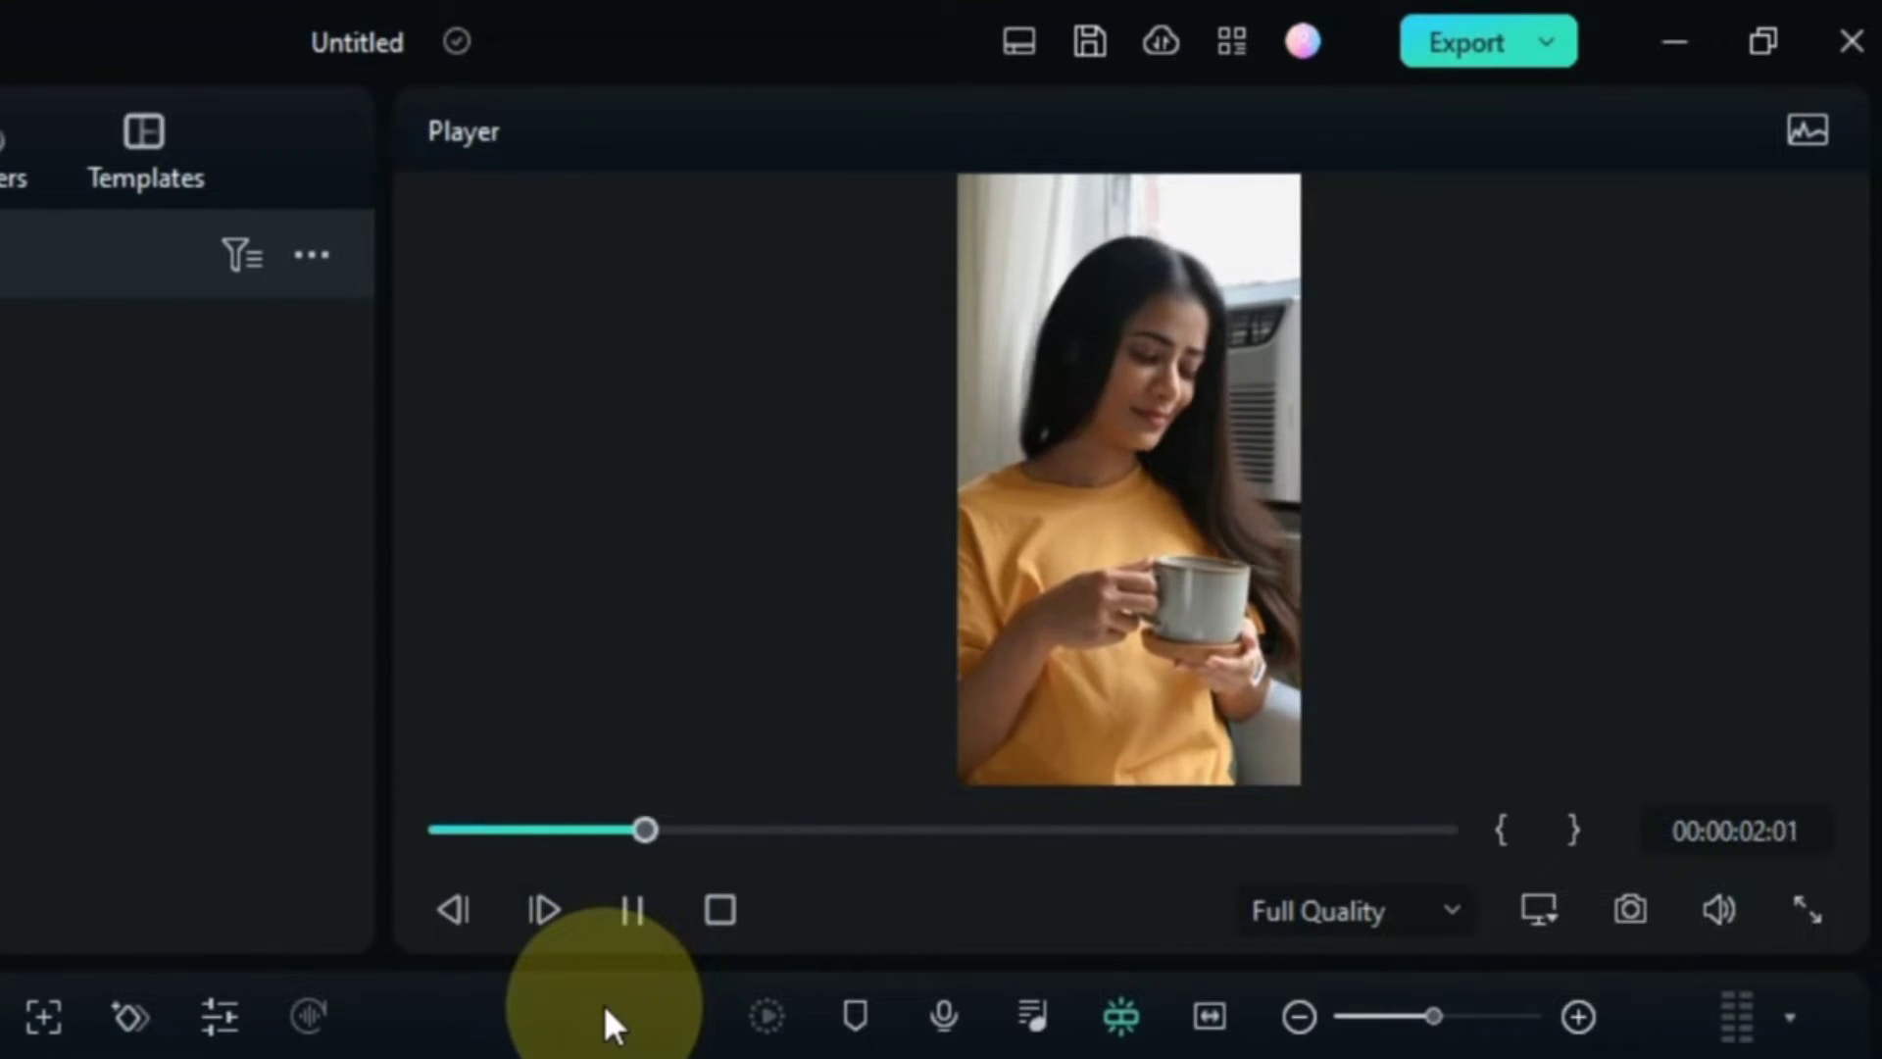
click(632, 912)
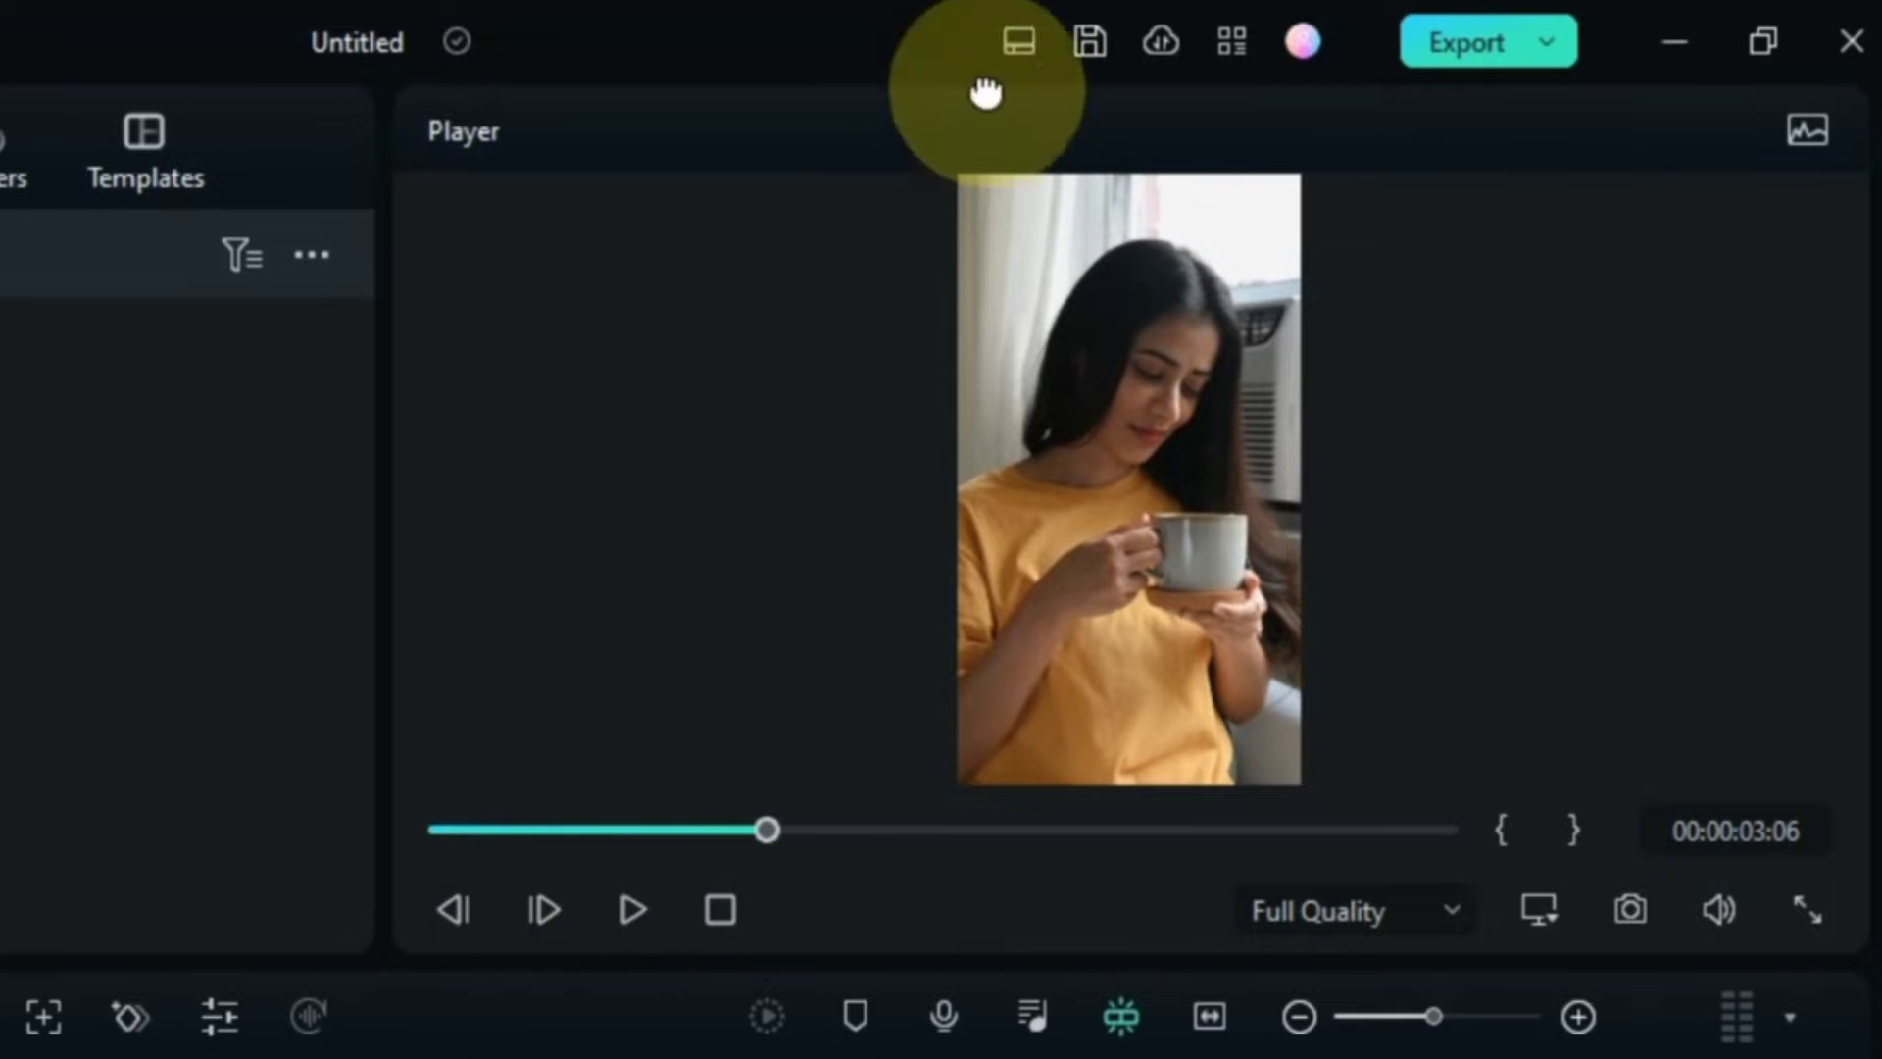
click(1016, 42)
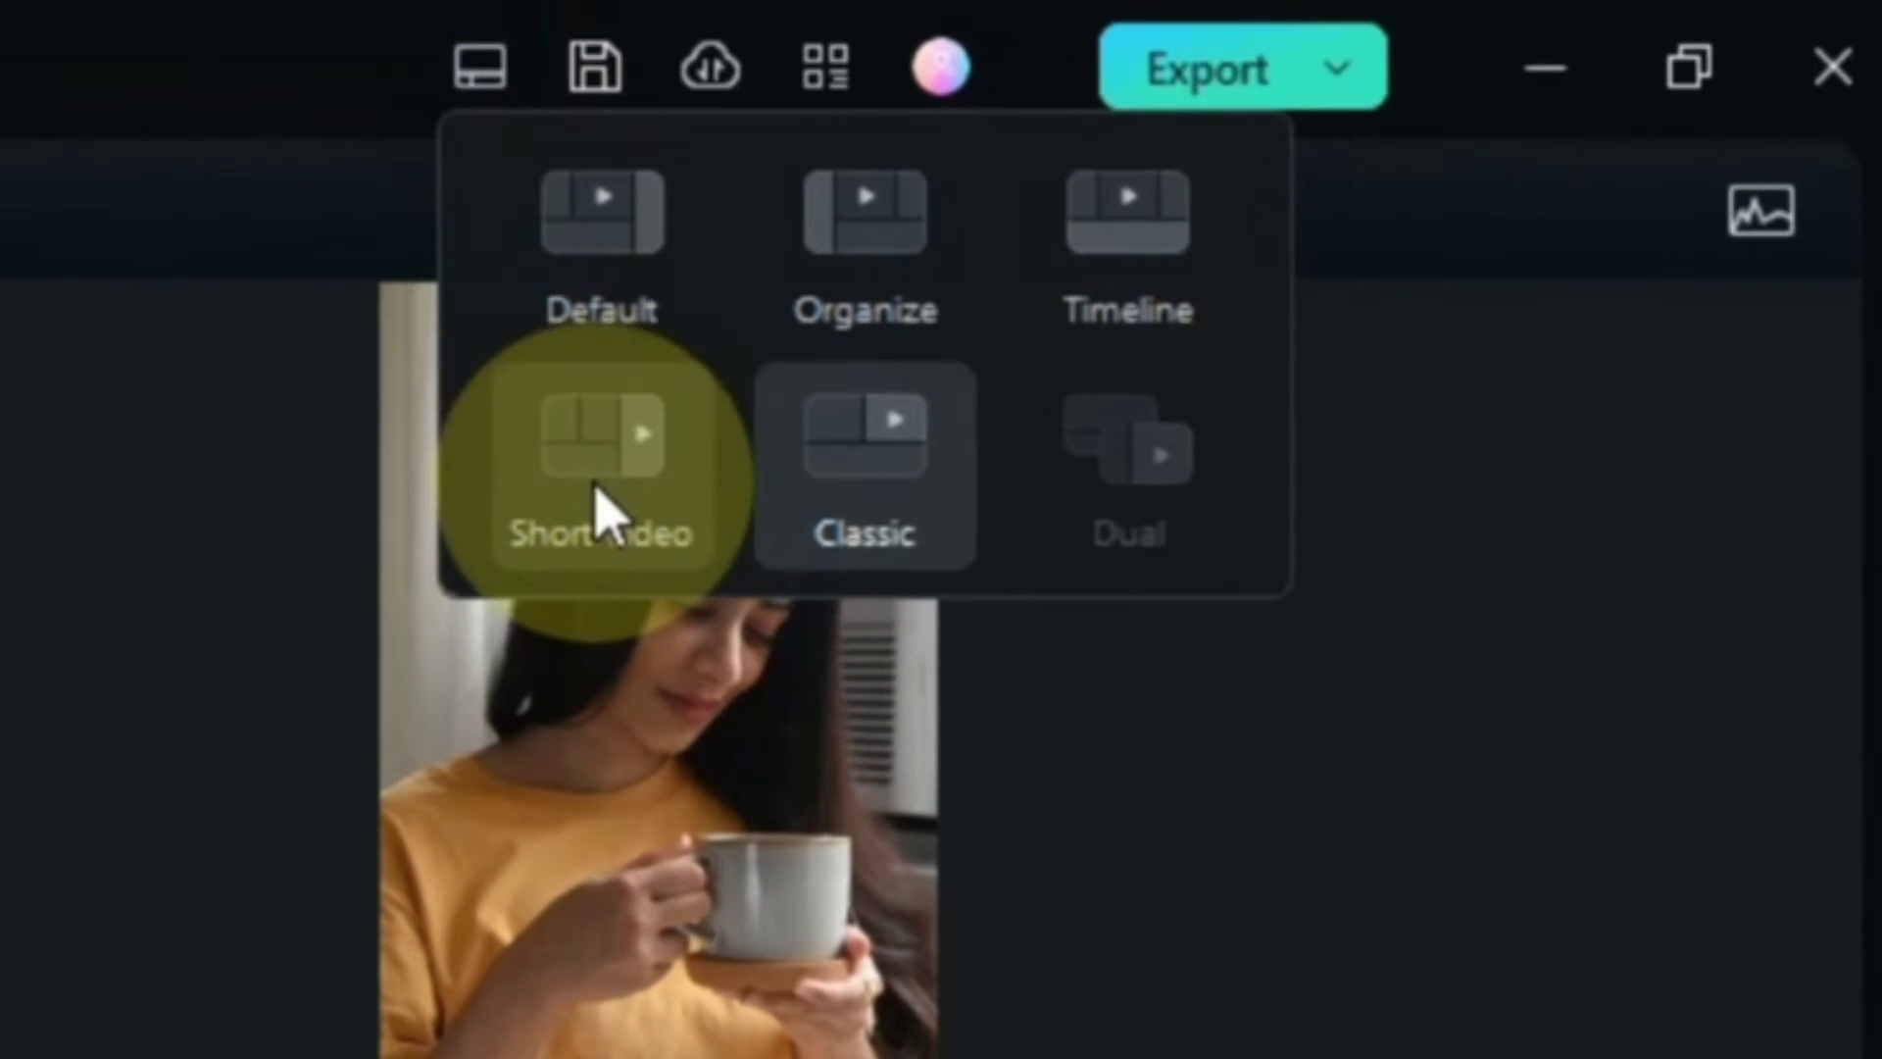
click(598, 514)
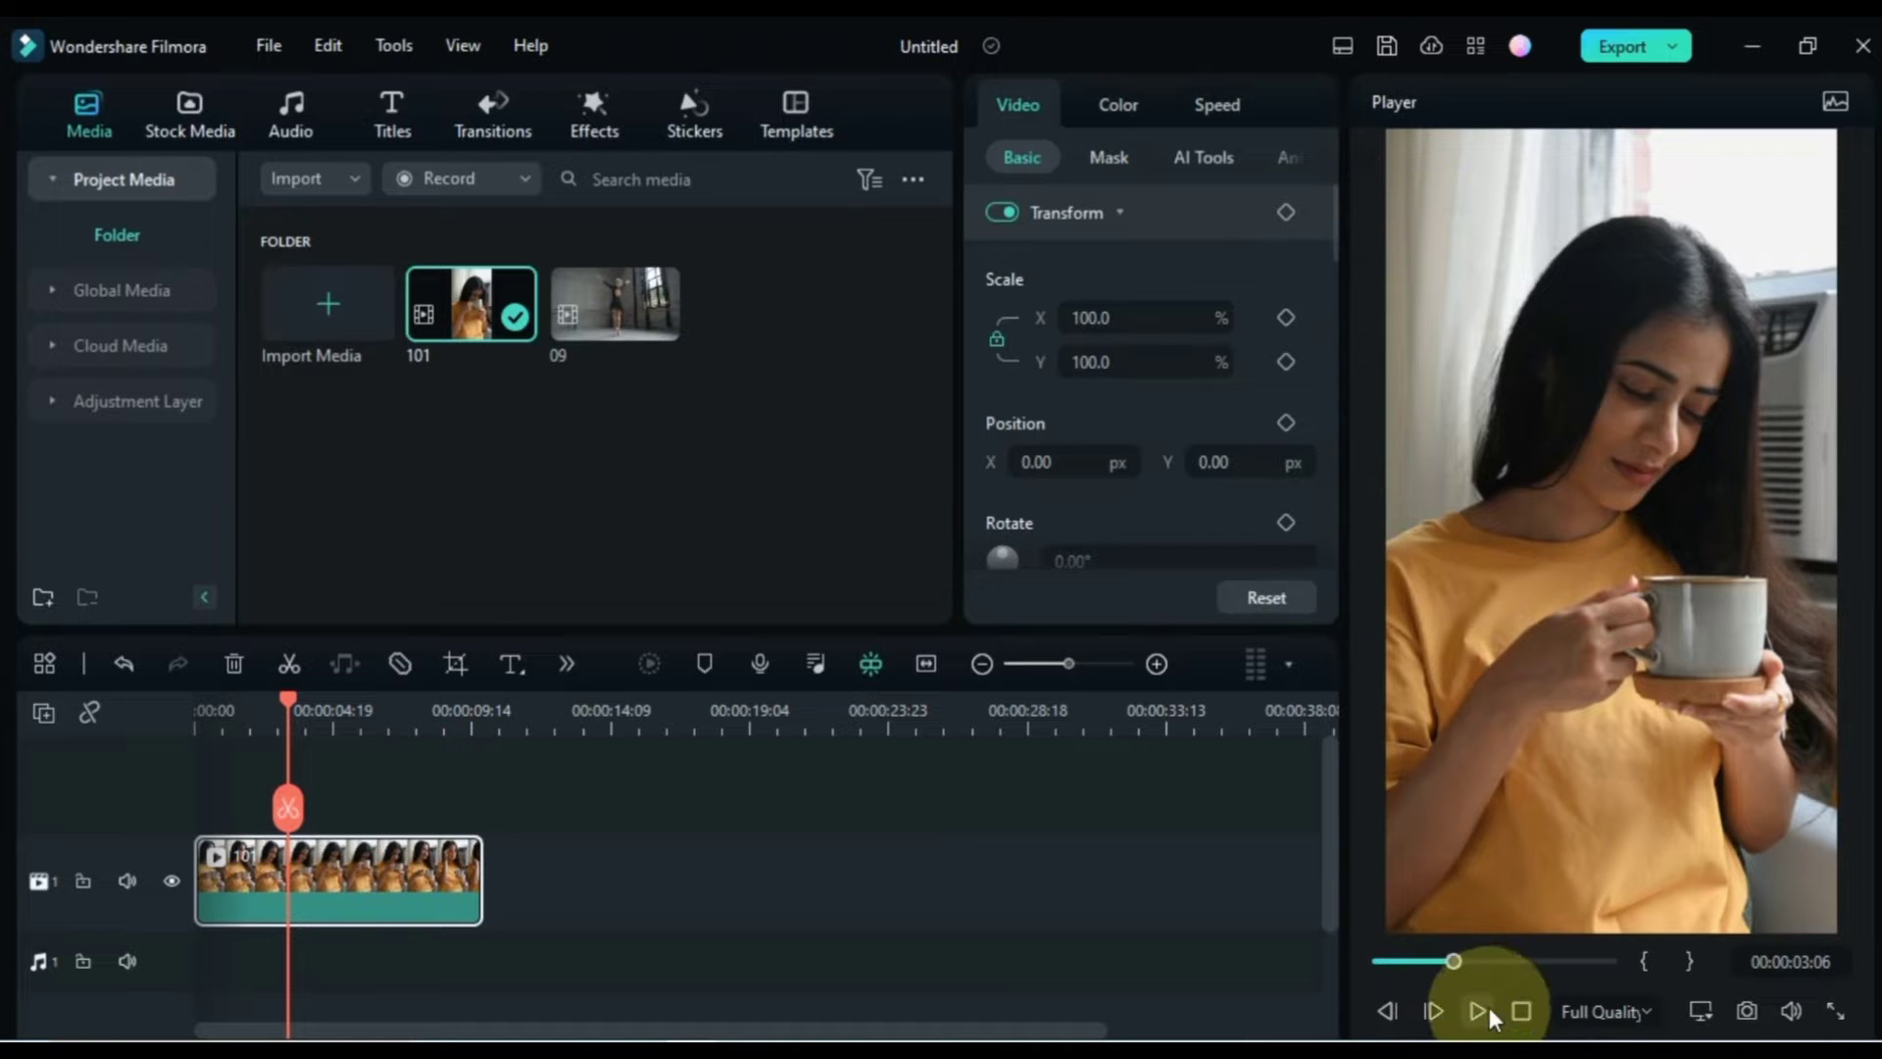
Step: Play the clip through, return the playhead to its start and open the Smart Cutout tool for it
click(1478, 1011)
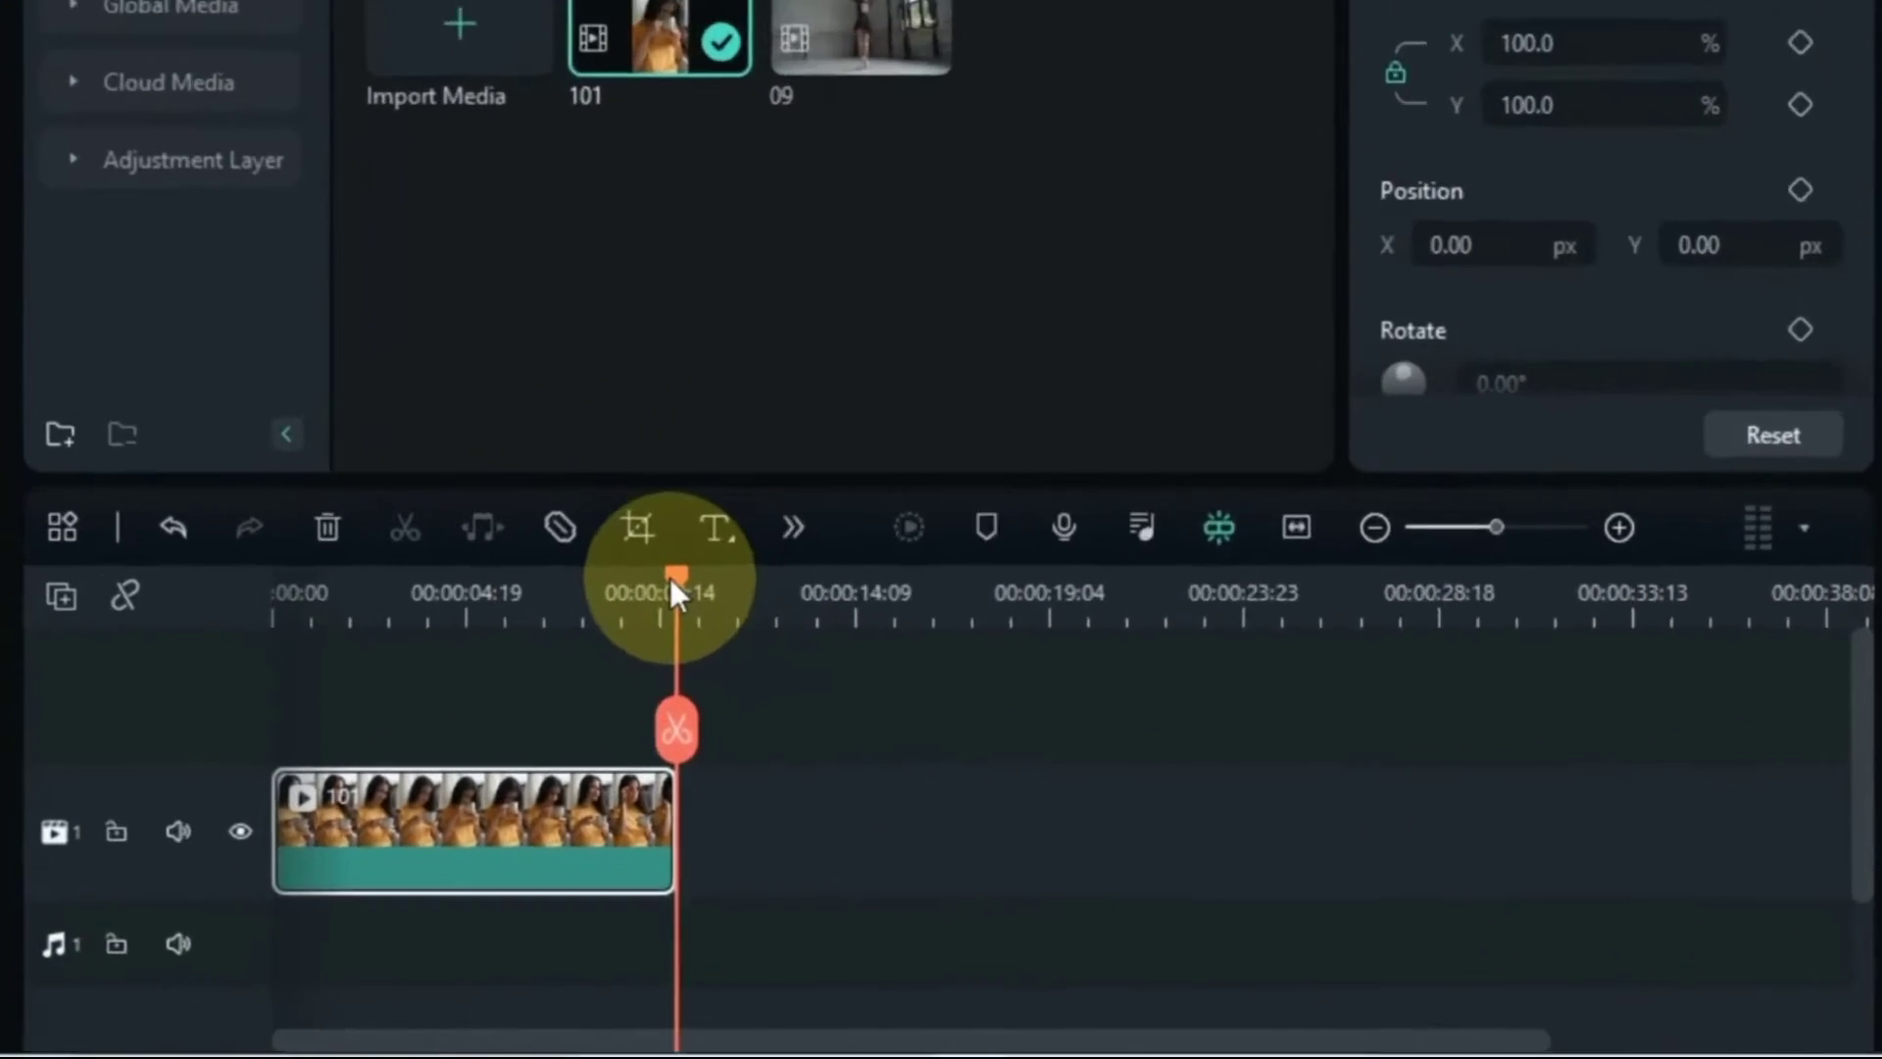
drag(671, 583, 237, 670)
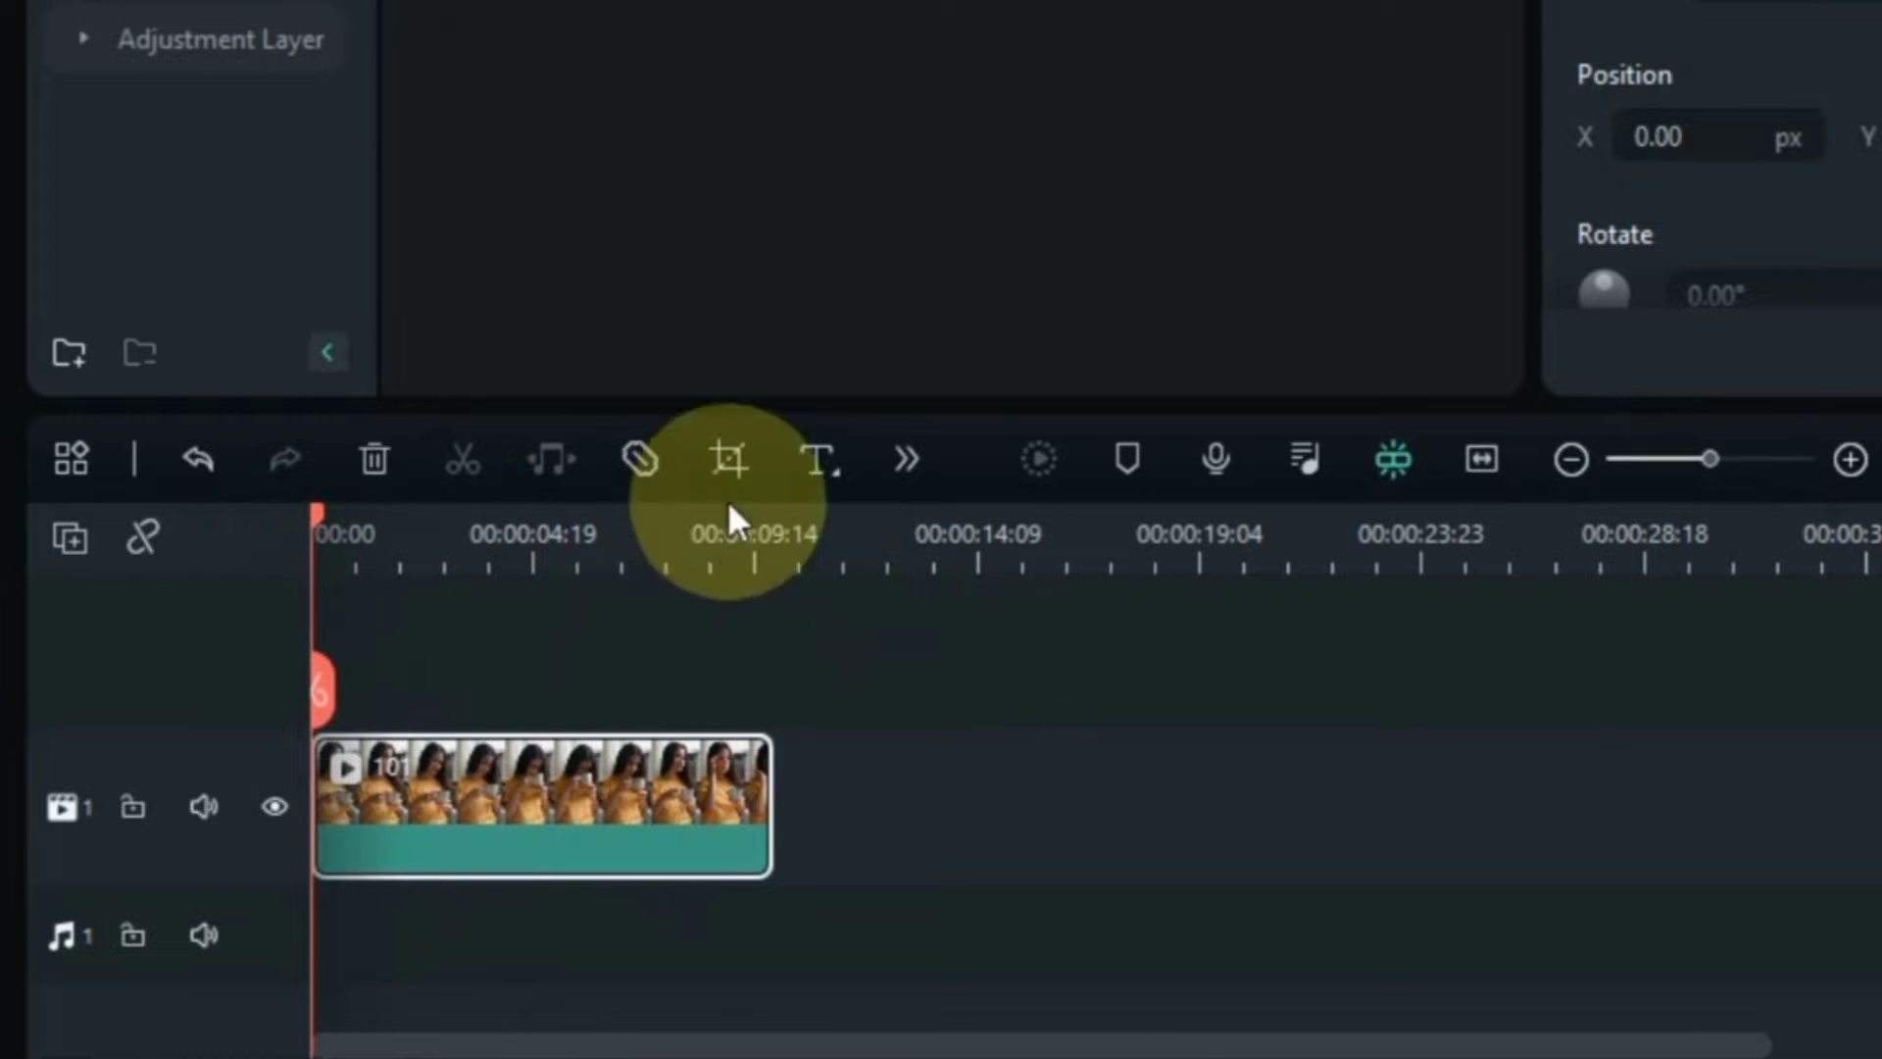
click(902, 457)
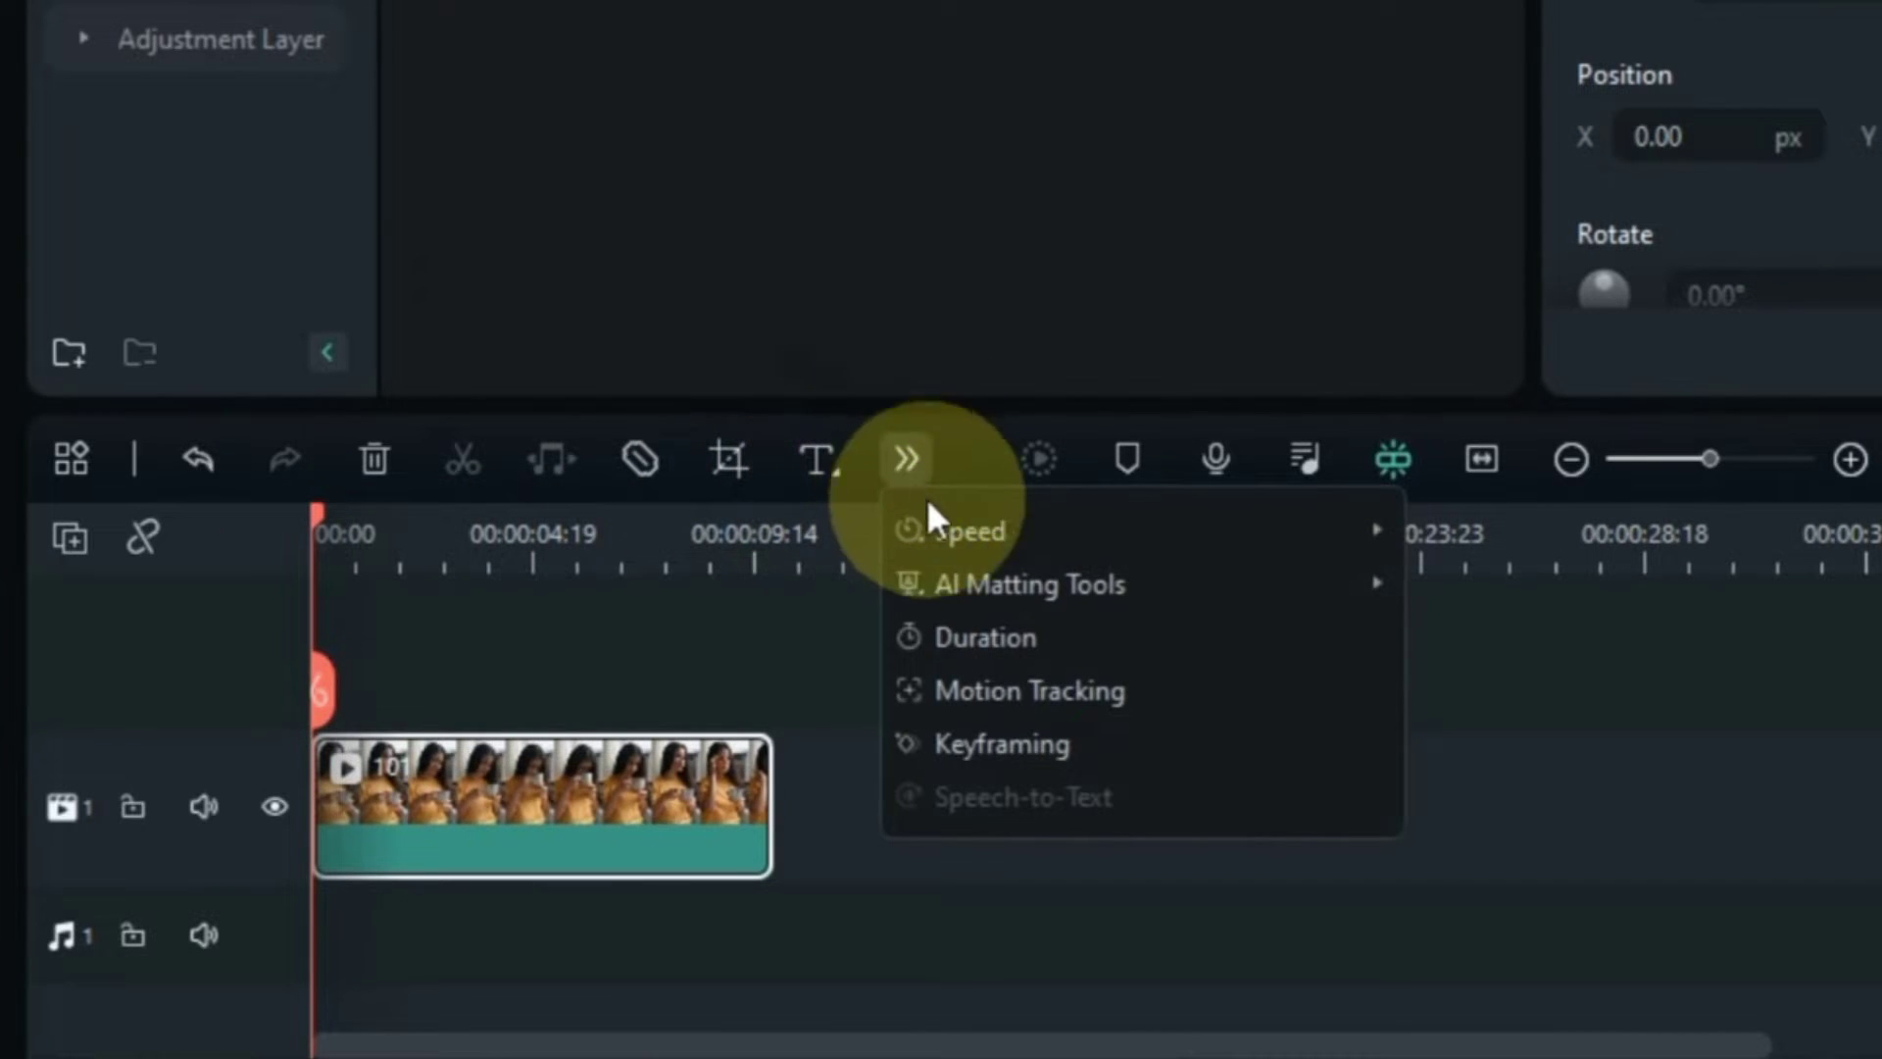
mouse_move(1147, 585)
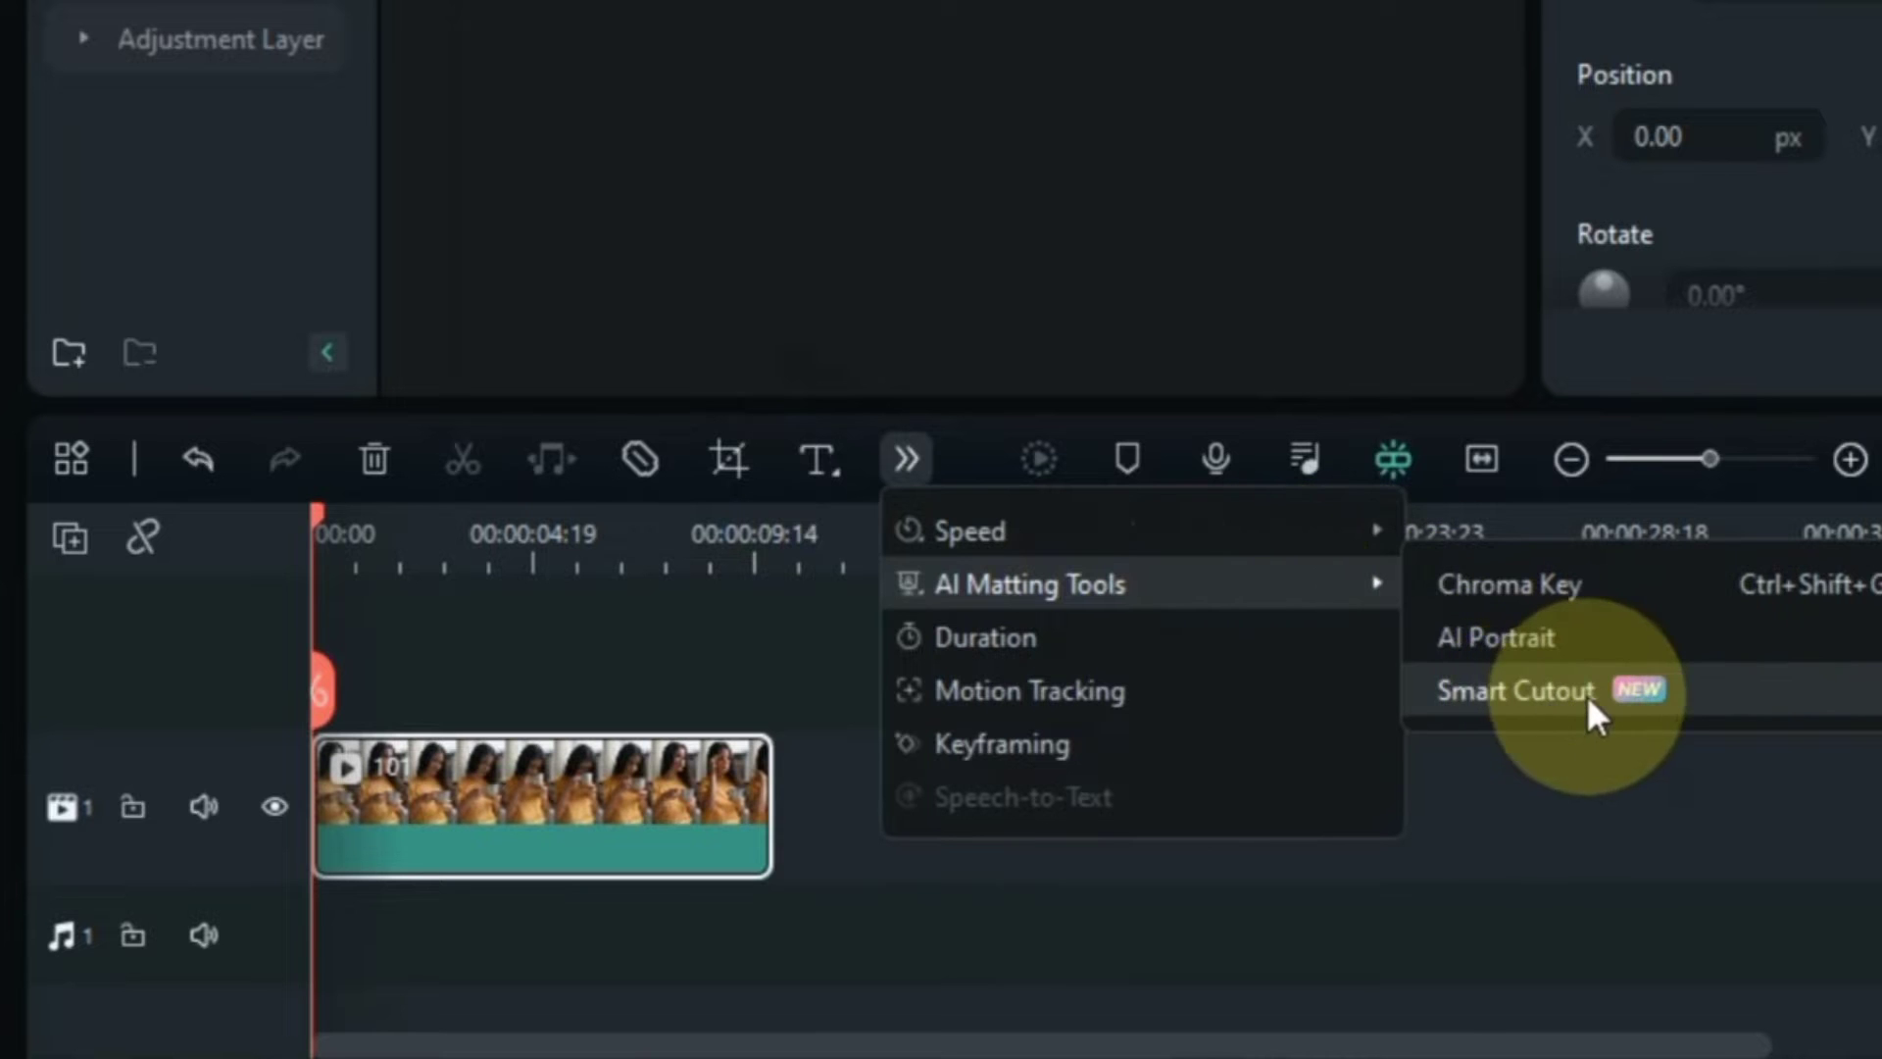
click(1539, 690)
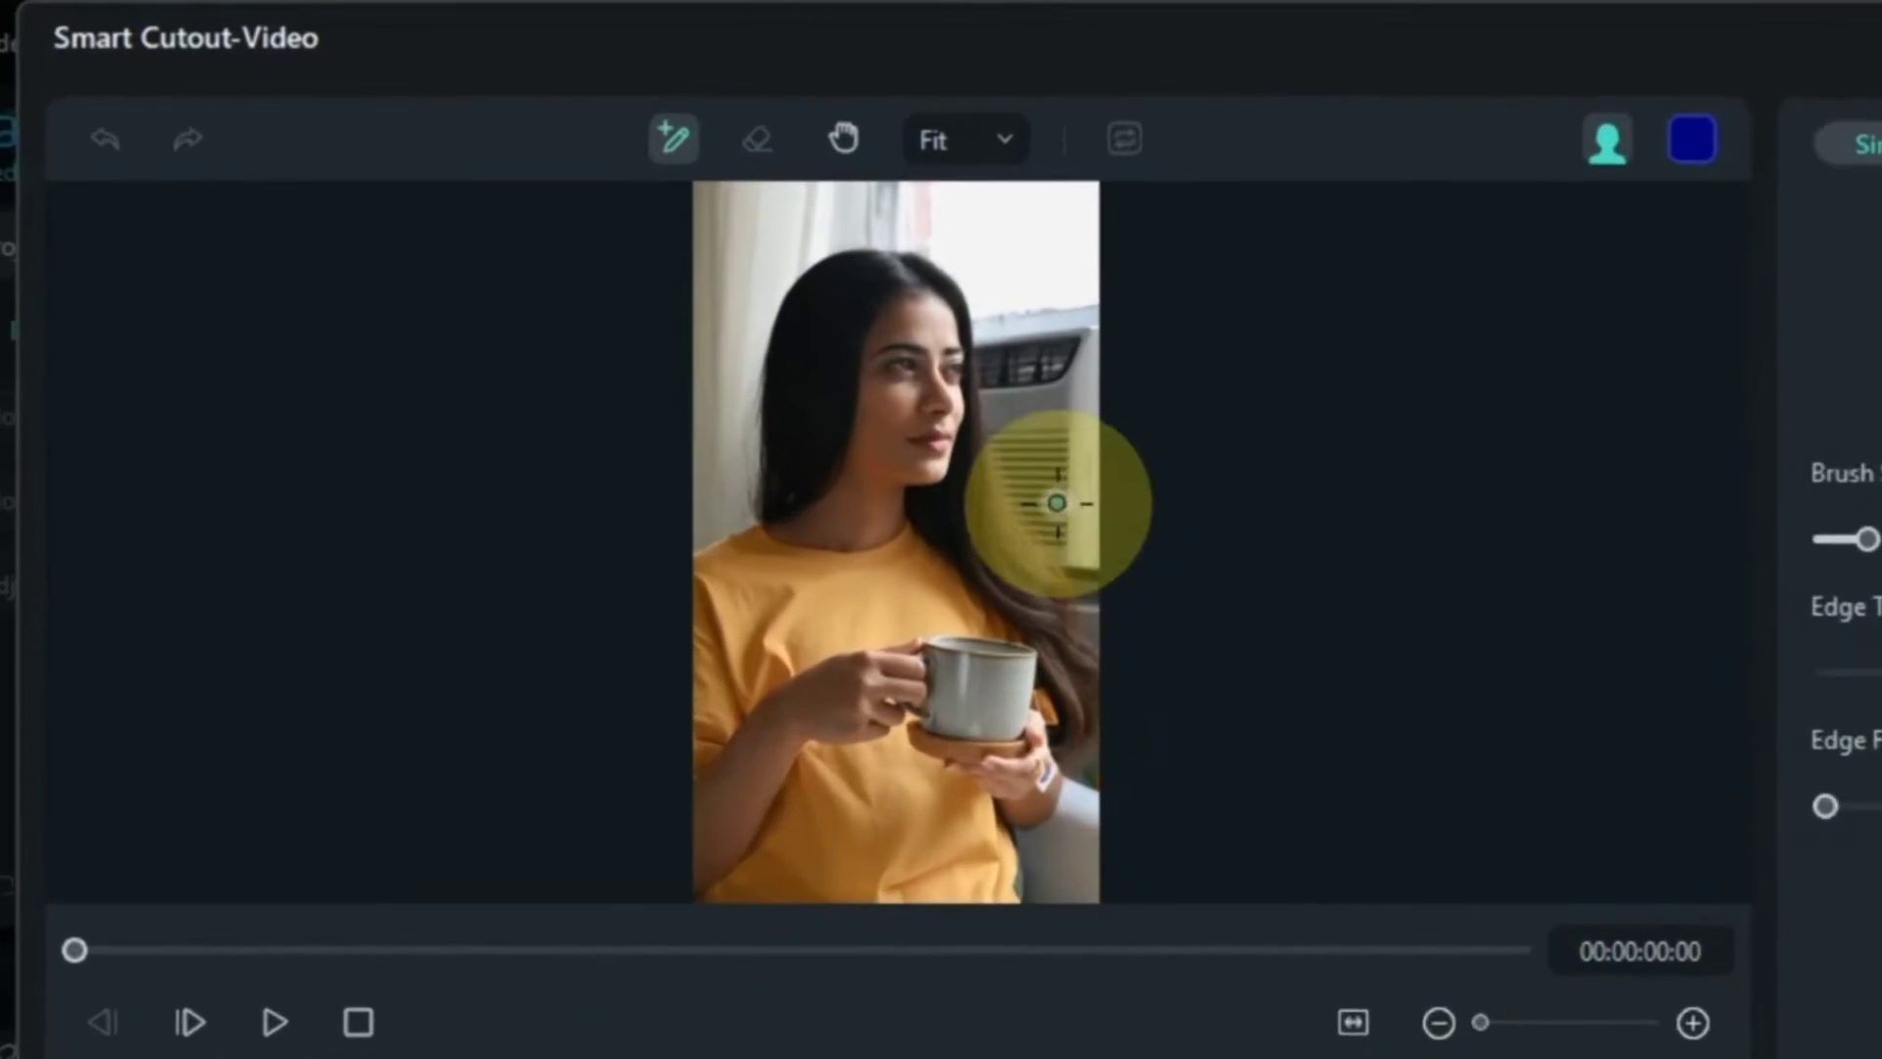
Step: Brush a cutout selection over the front of the mug on the first frame, working at 200% zoom
click(1010, 150)
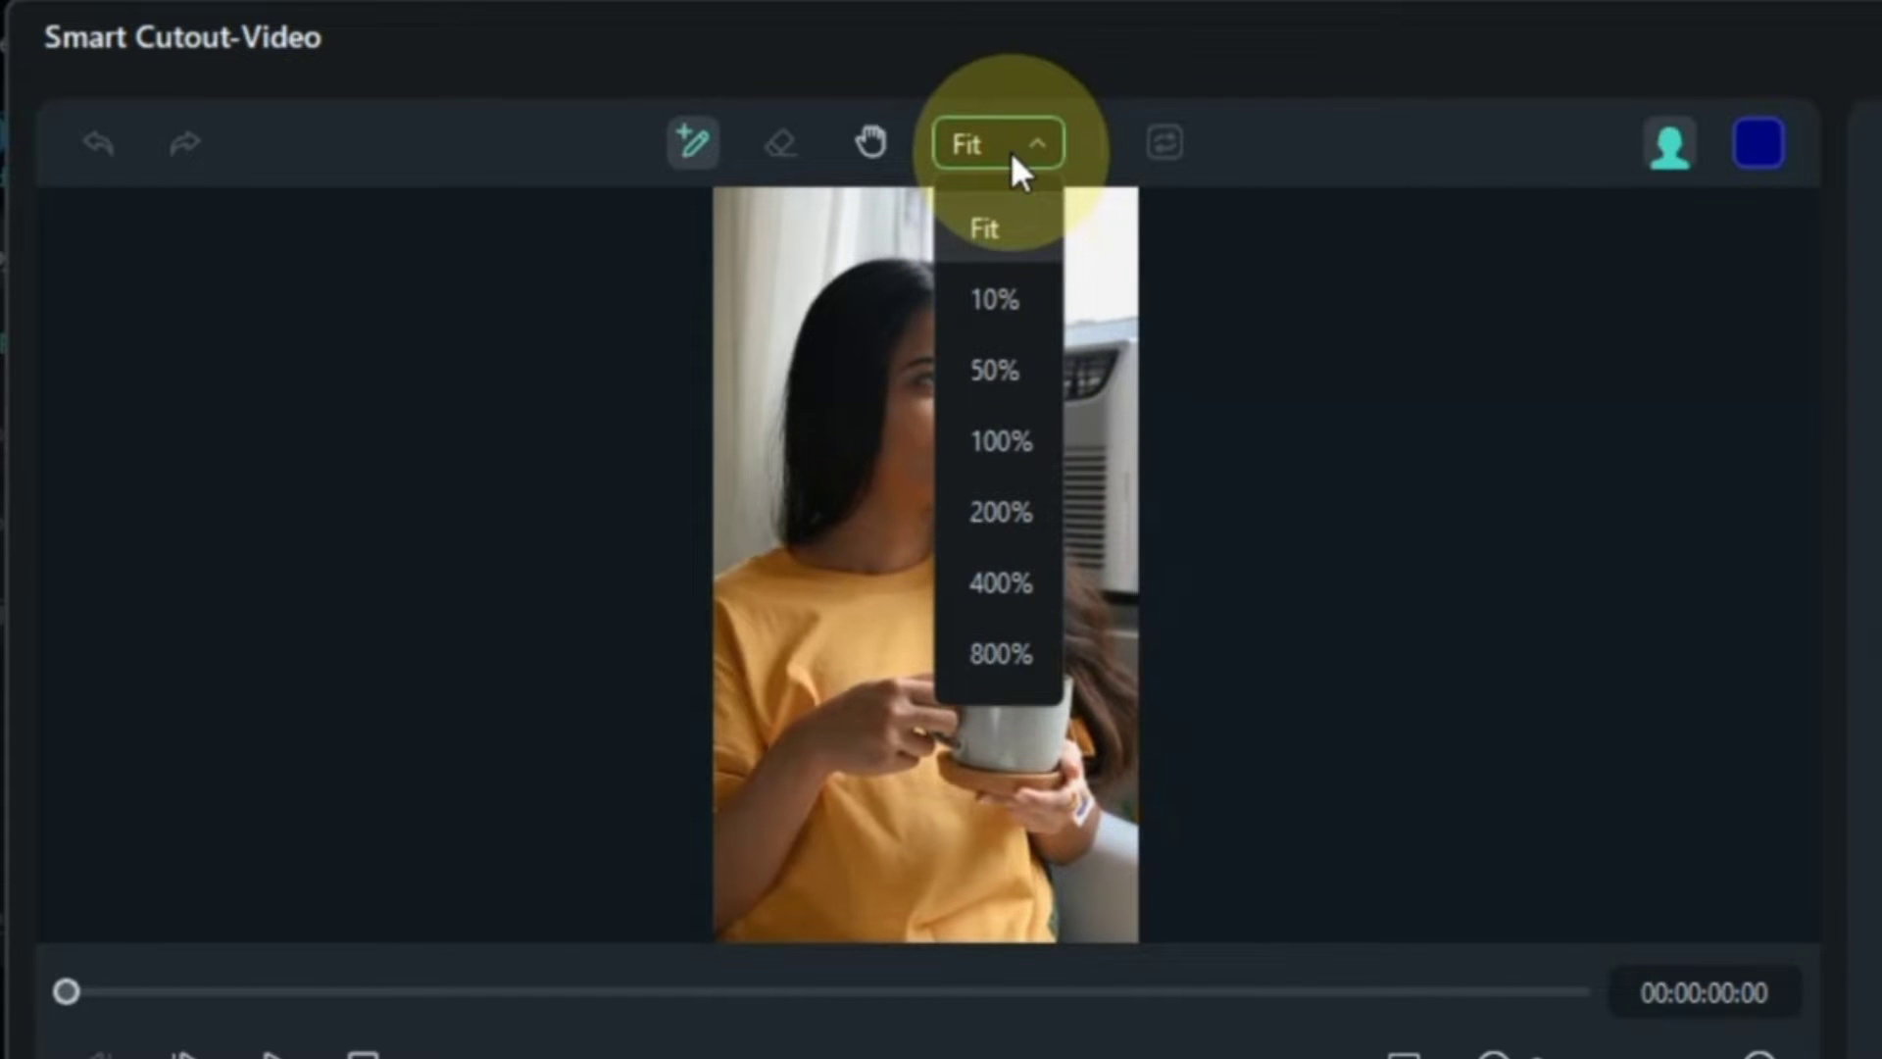
click(1000, 511)
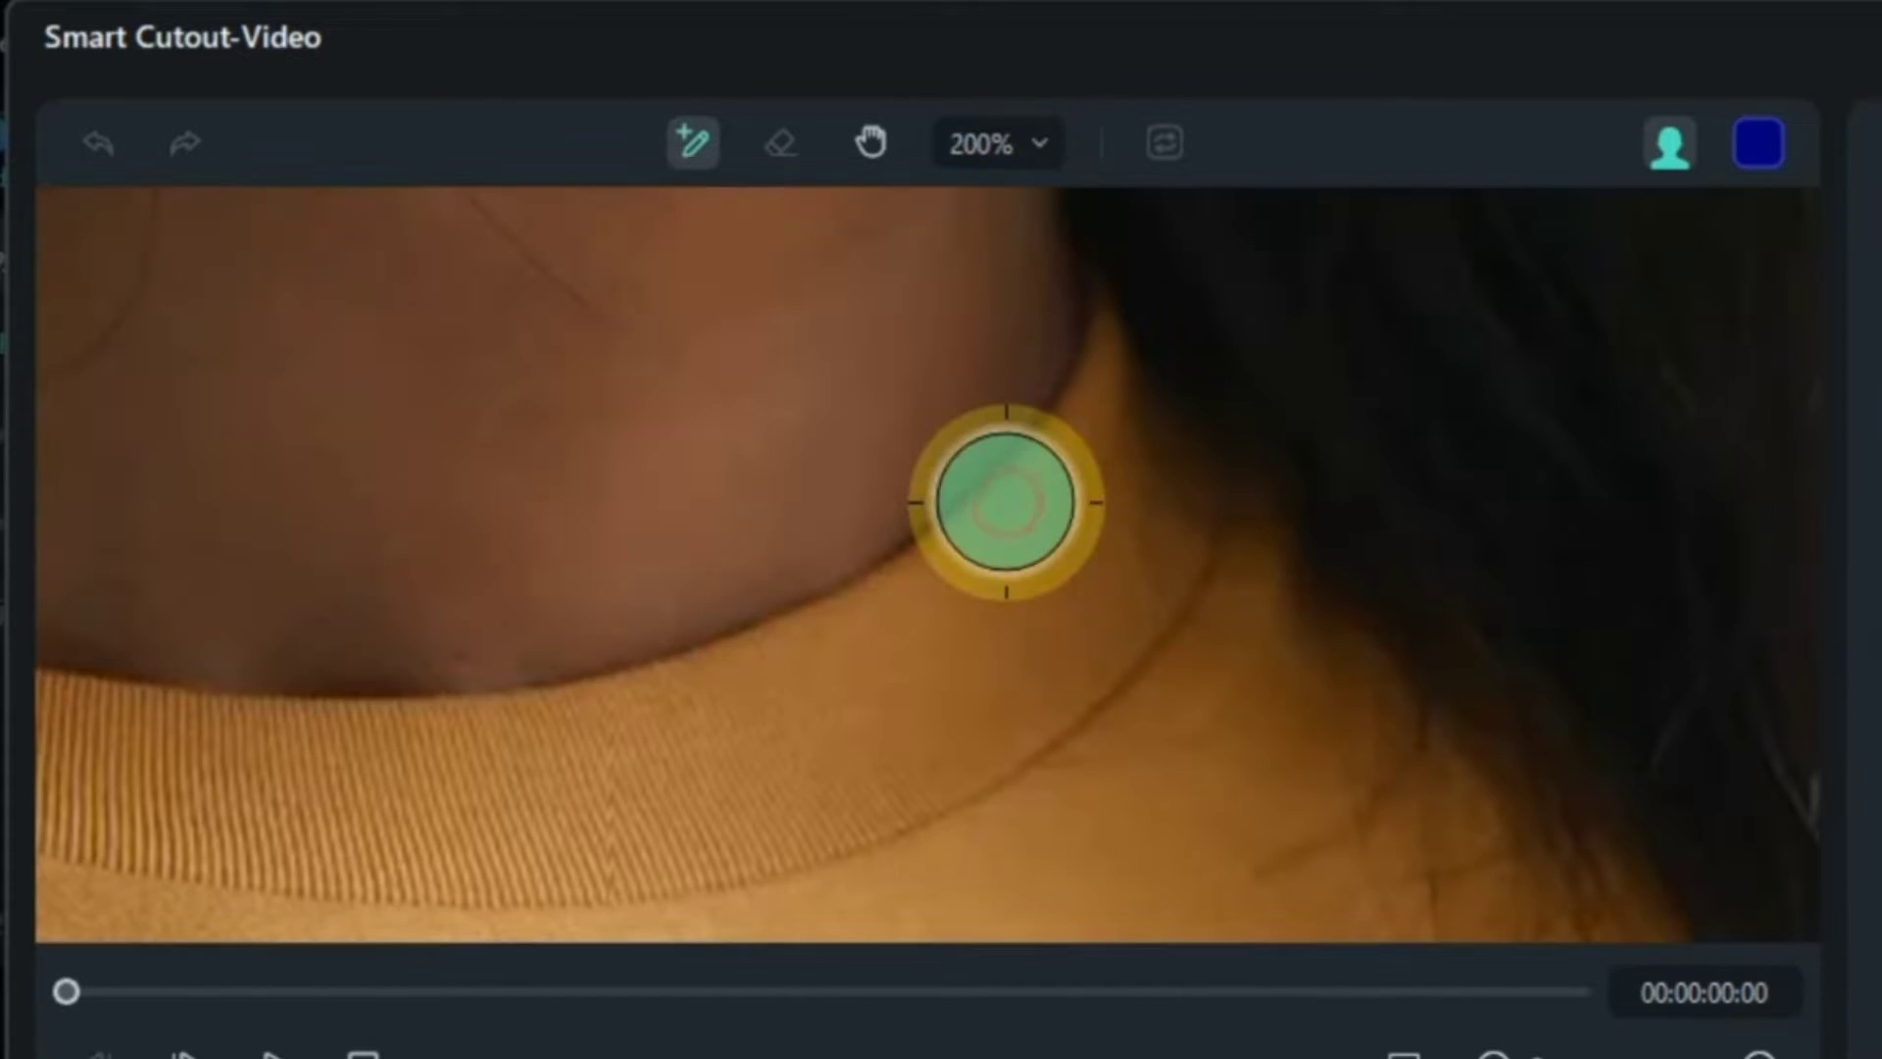
click(875, 147)
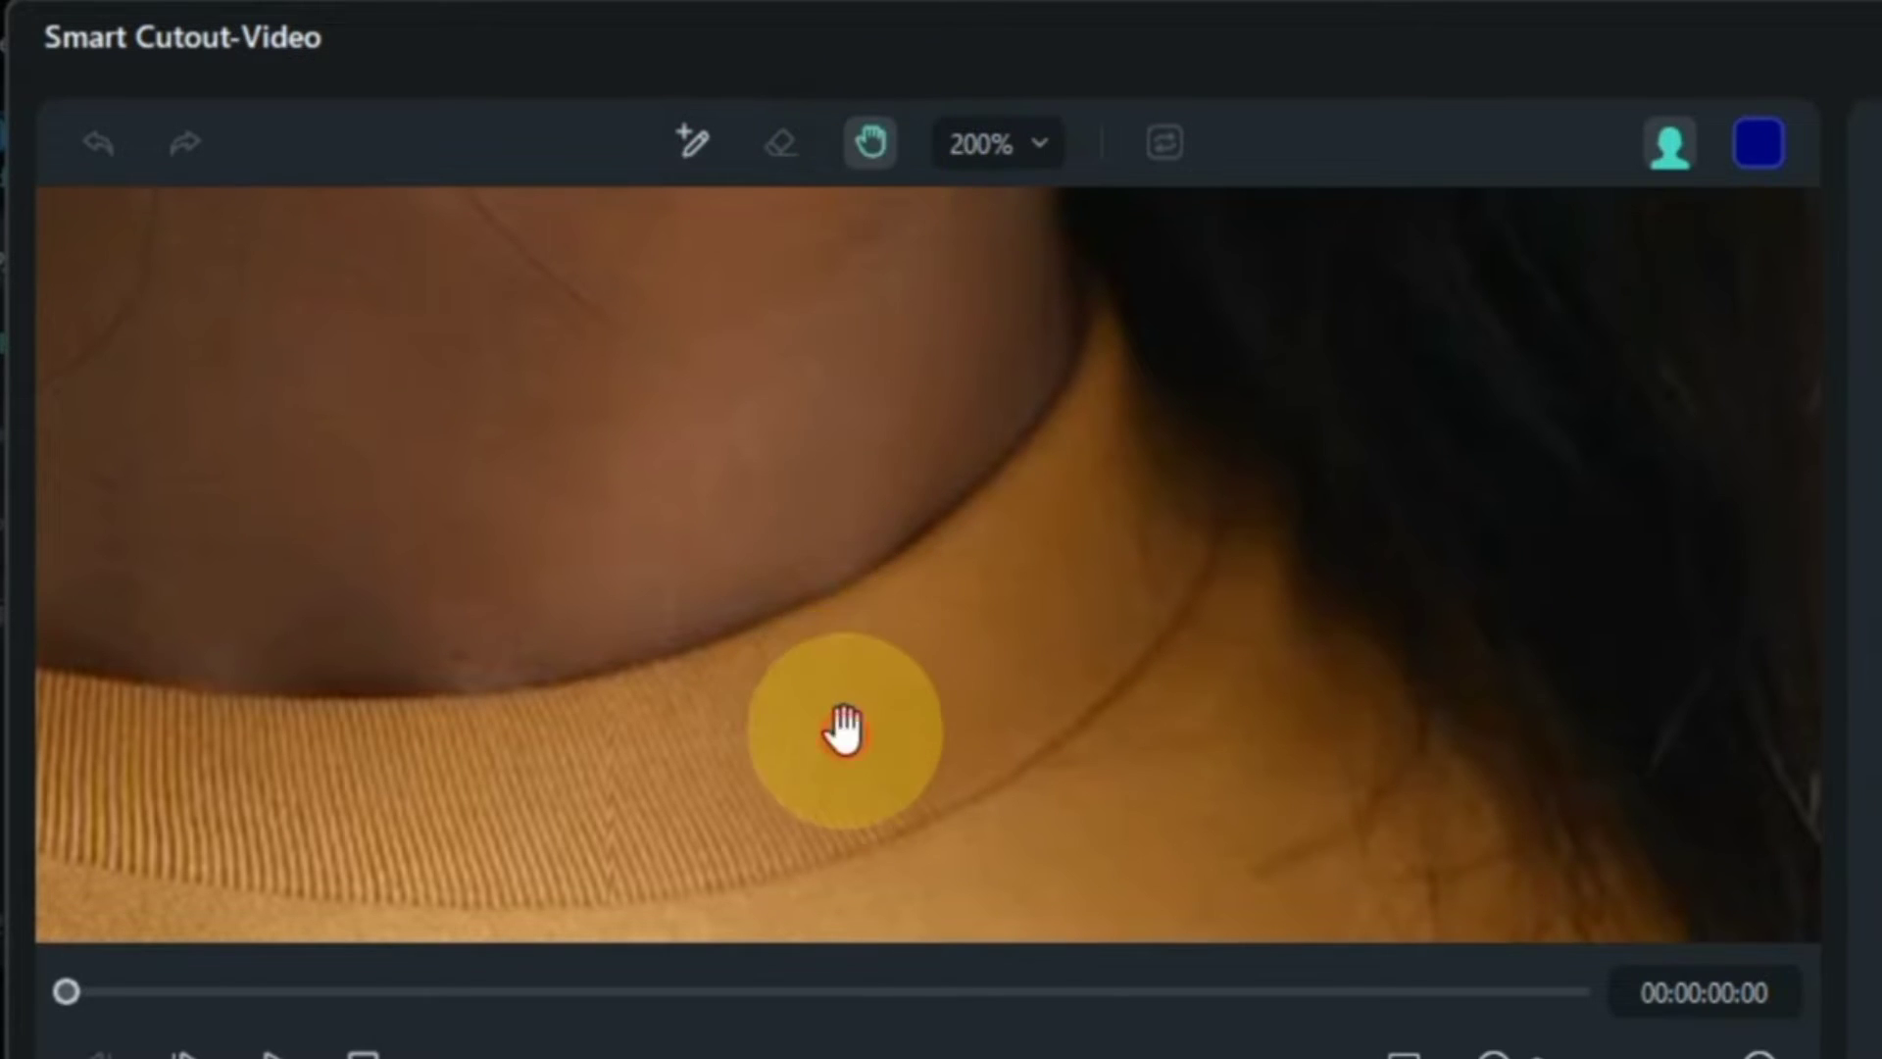
drag(843, 730, 895, 285)
mouse_move(1474, 715)
mouse_down()
mouse_move(550, 454)
mouse_move(630, 562)
mouse_move(651, 529)
mouse_move(651, 412)
mouse_up()
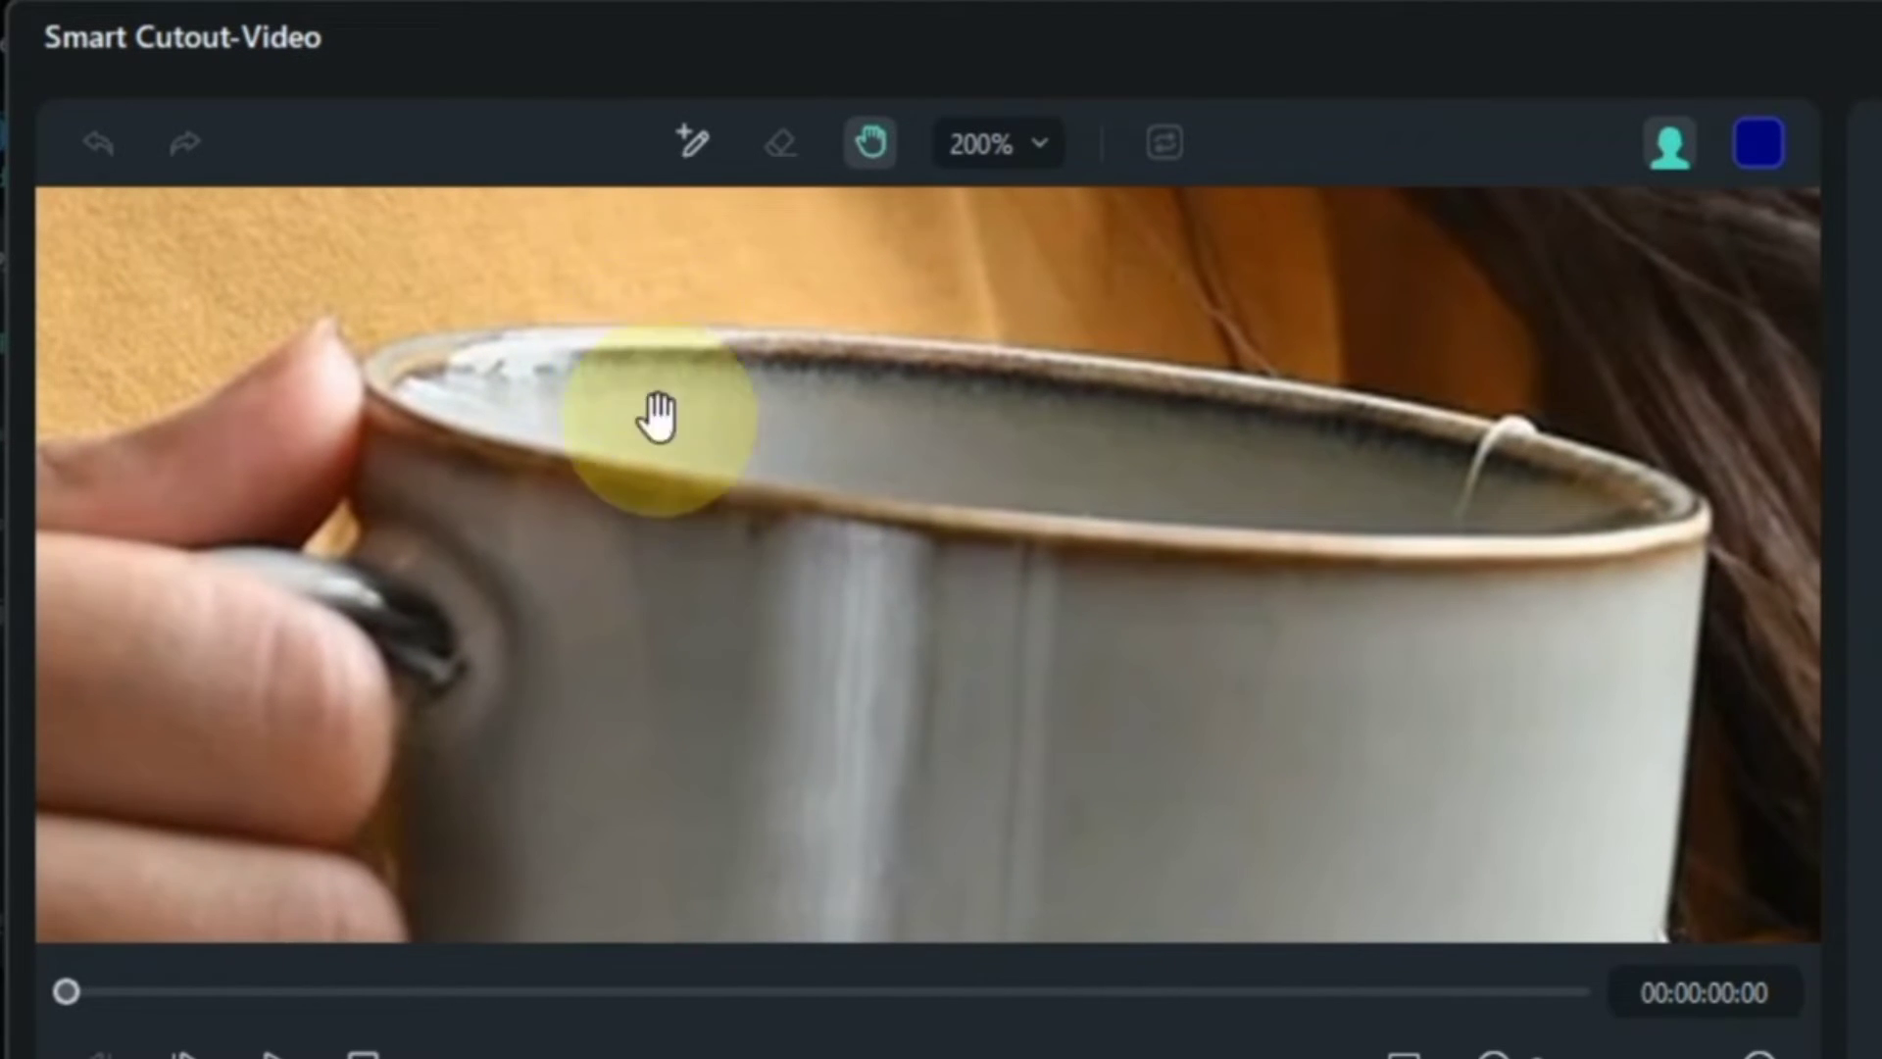
click(691, 143)
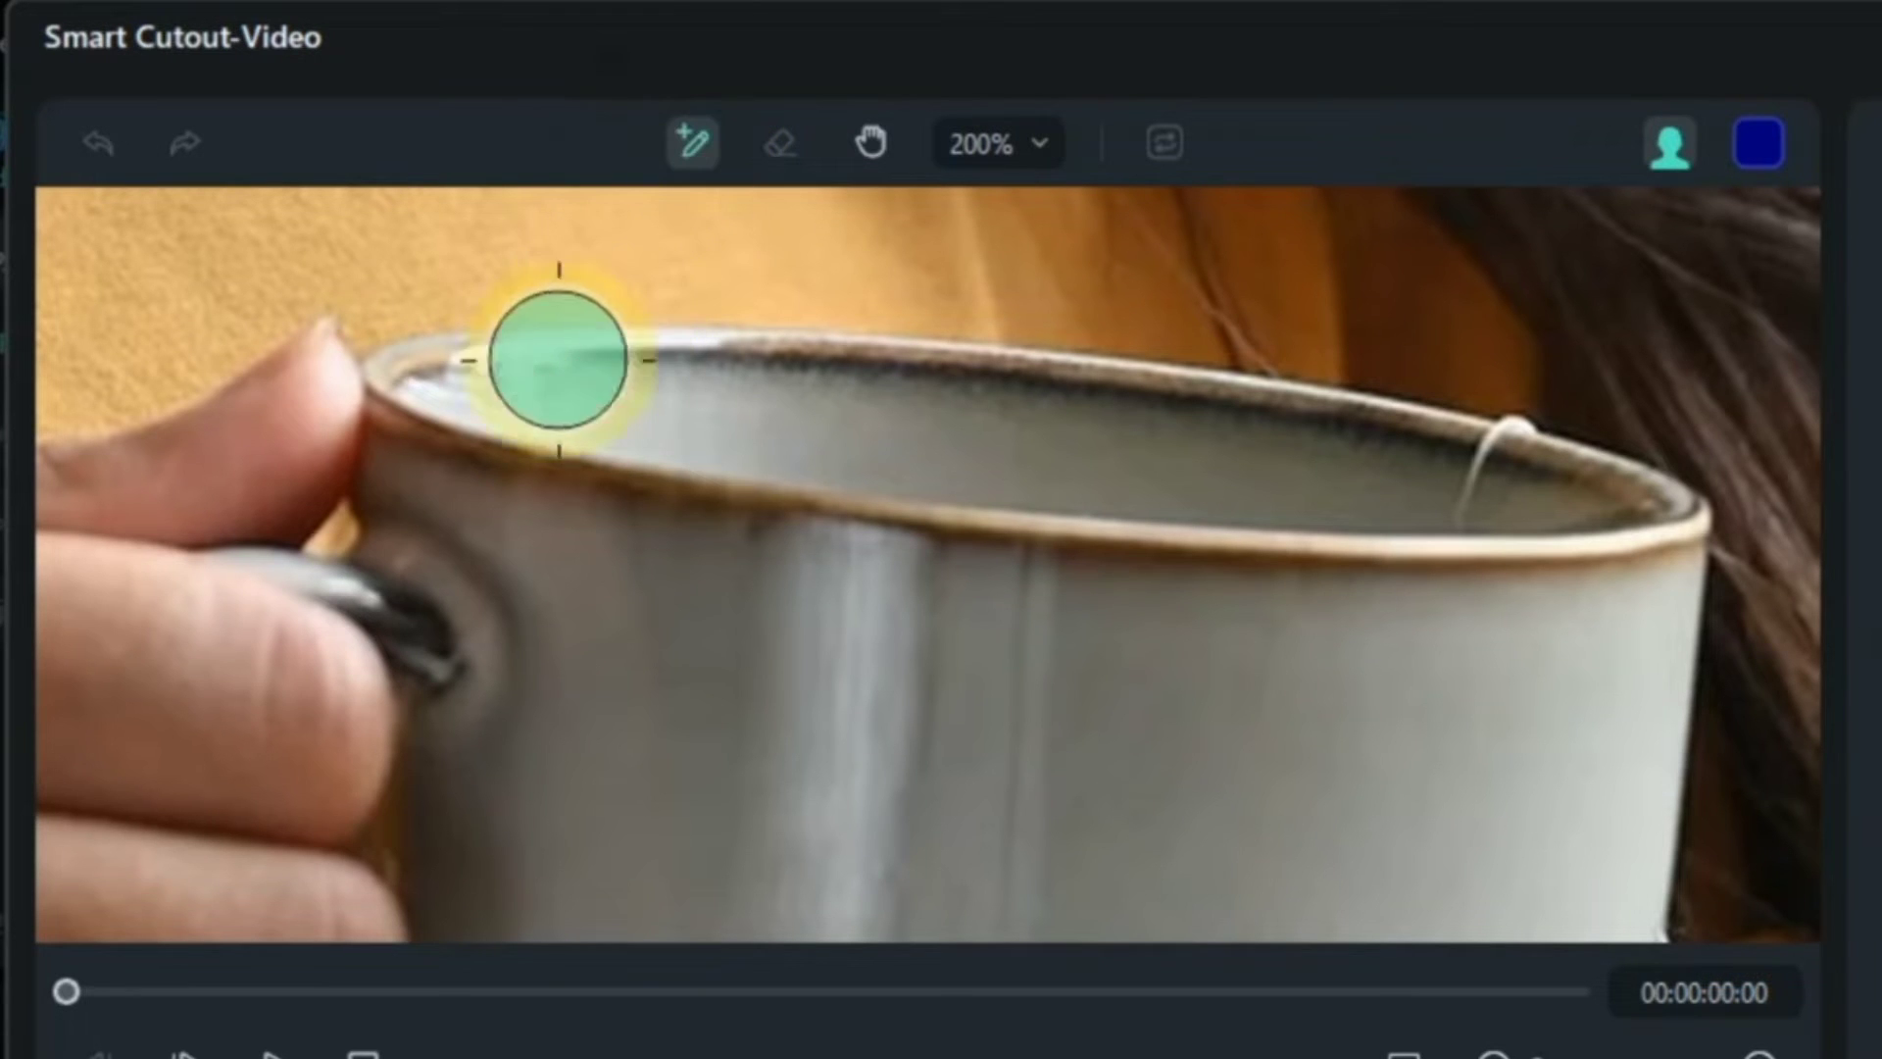
mouse_move(342, 445)
mouse_down()
mouse_move(480, 496)
mouse_move(1029, 584)
mouse_up()
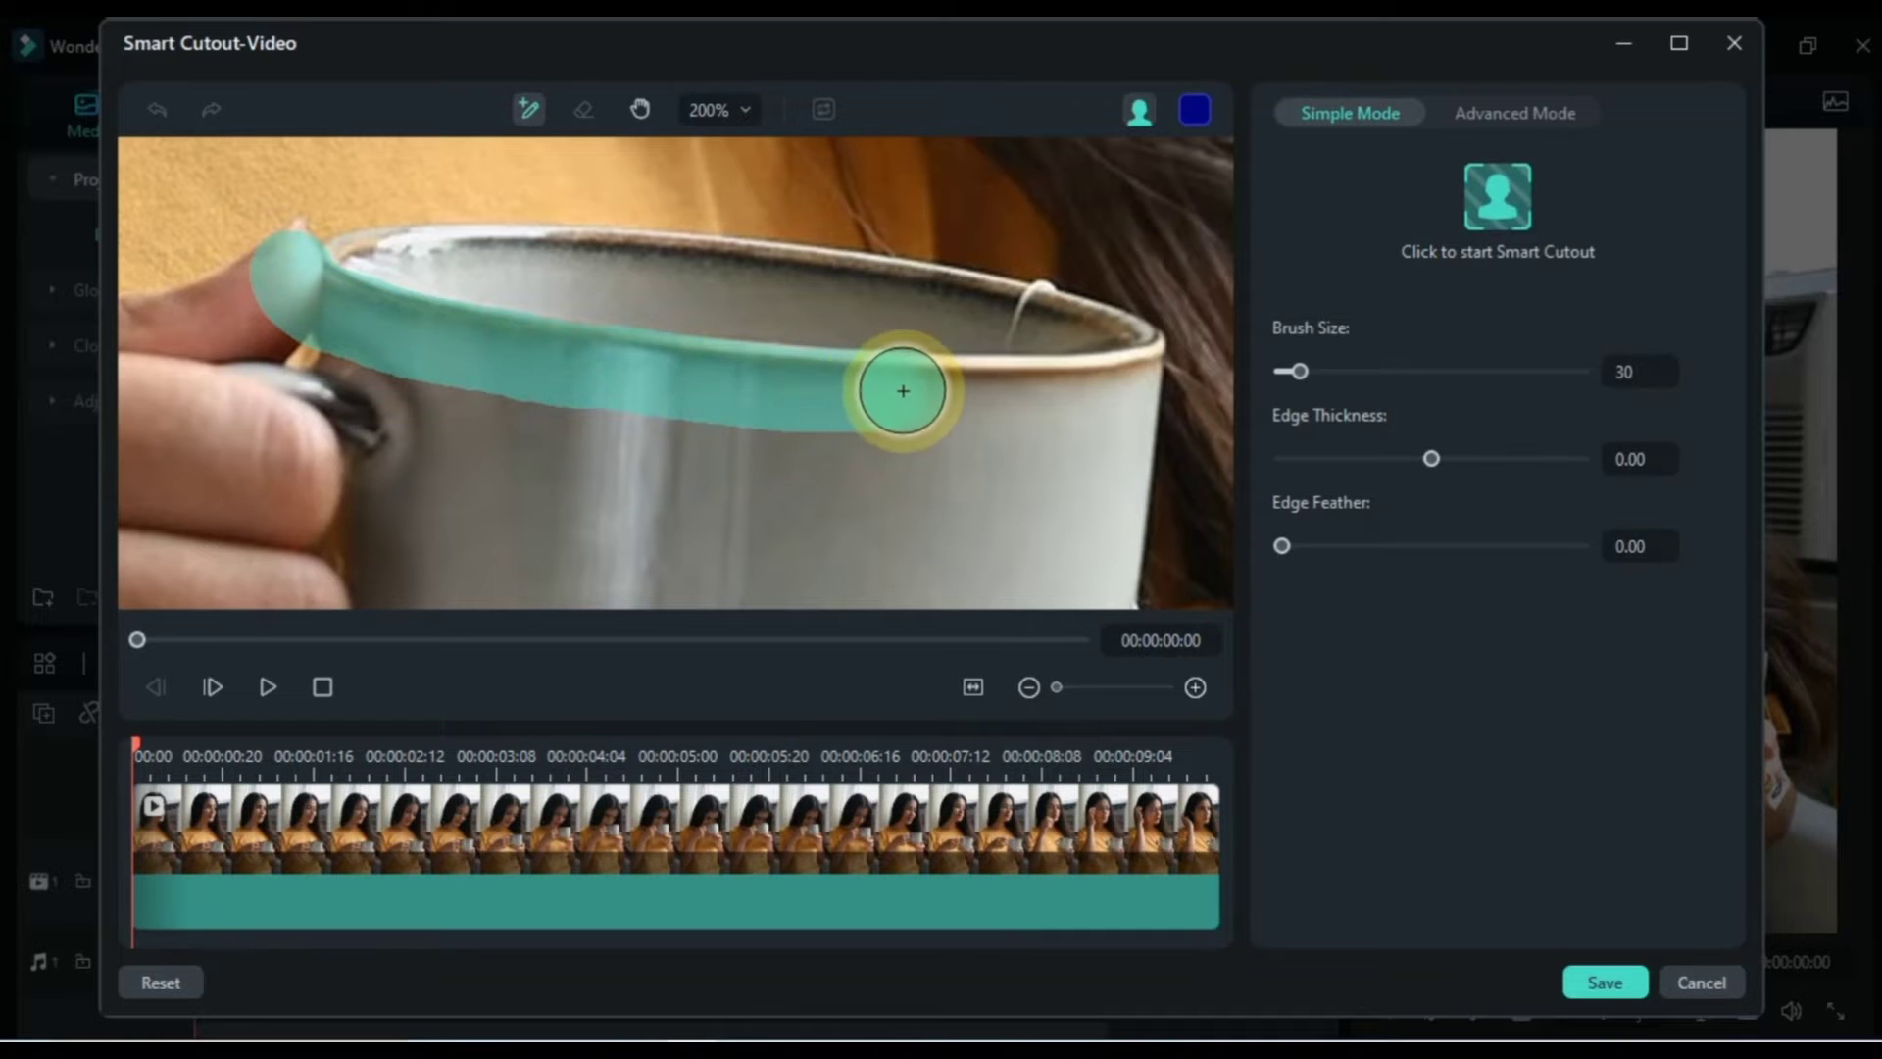
mouse_move(1120, 436)
mouse_down()
mouse_move(1036, 454)
mouse_move(678, 439)
mouse_move(314, 357)
mouse_up()
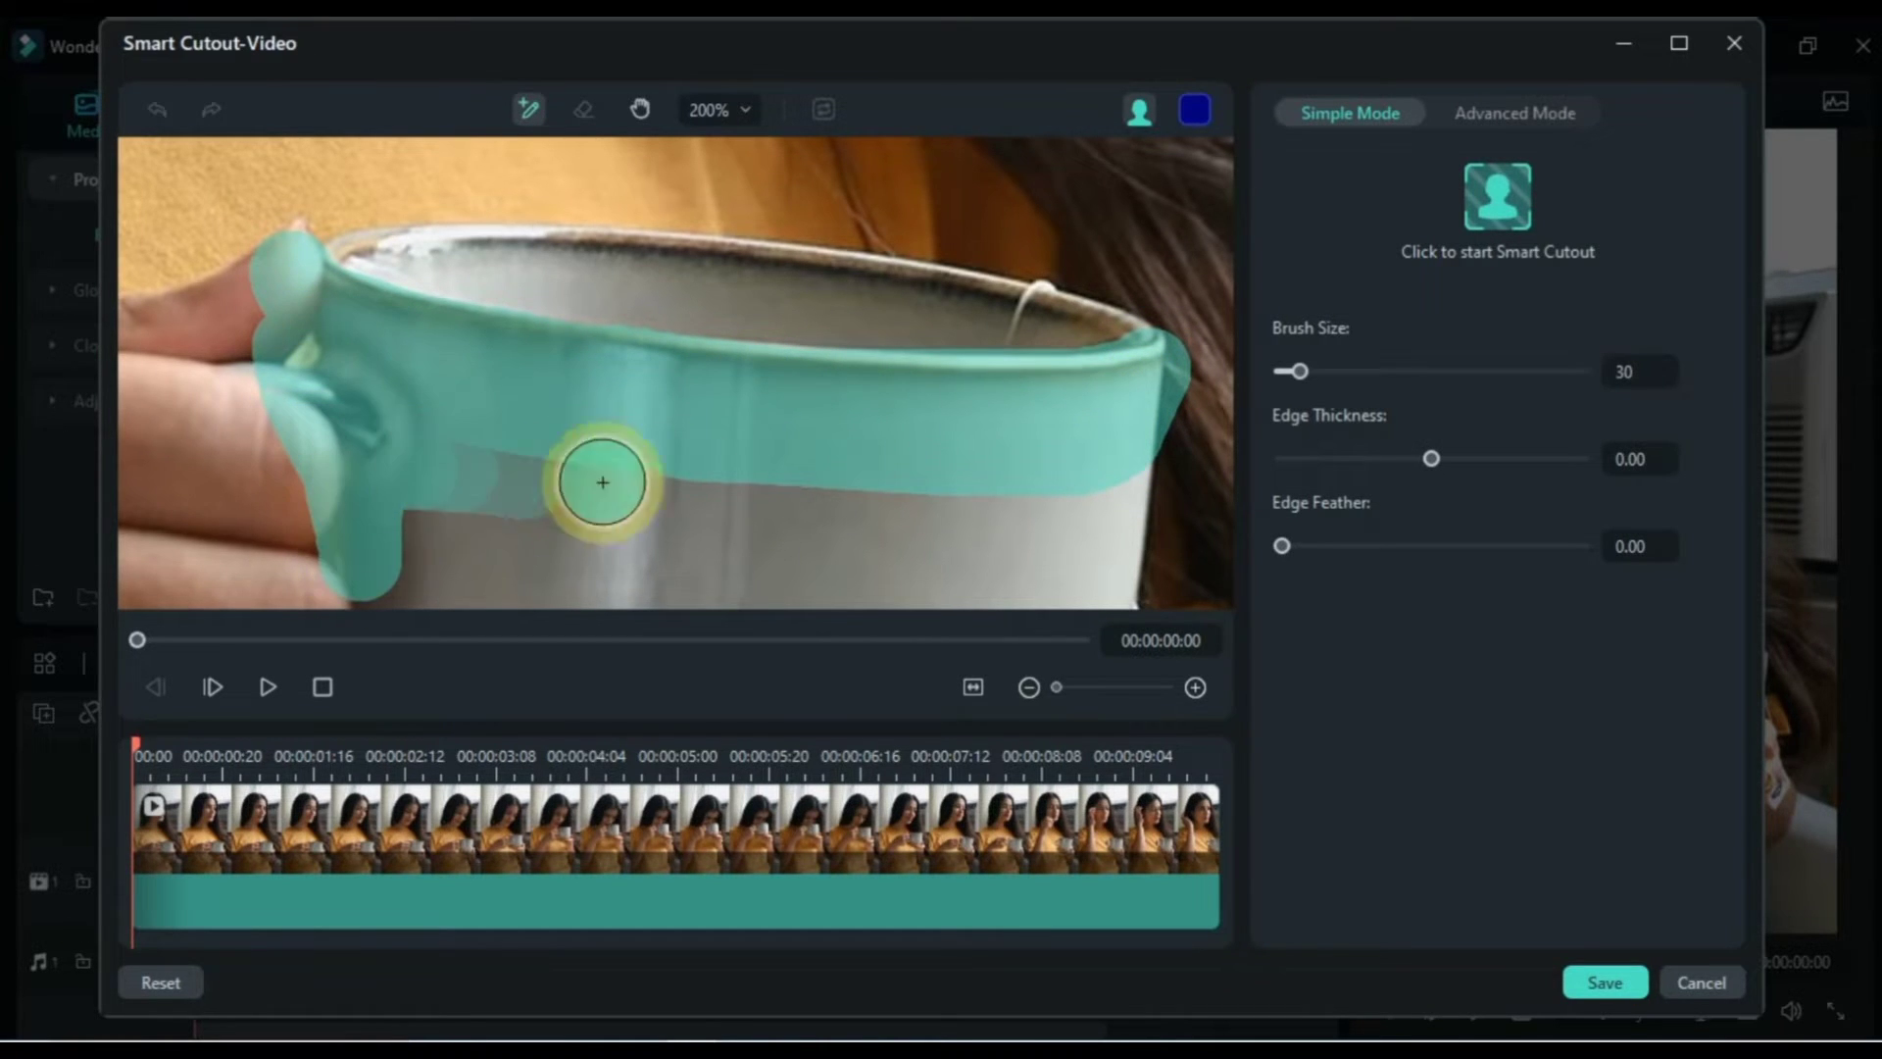
mouse_move(603, 482)
mouse_down()
mouse_move(1139, 484)
mouse_move(1006, 563)
mouse_move(405, 526)
mouse_move(516, 520)
mouse_up()
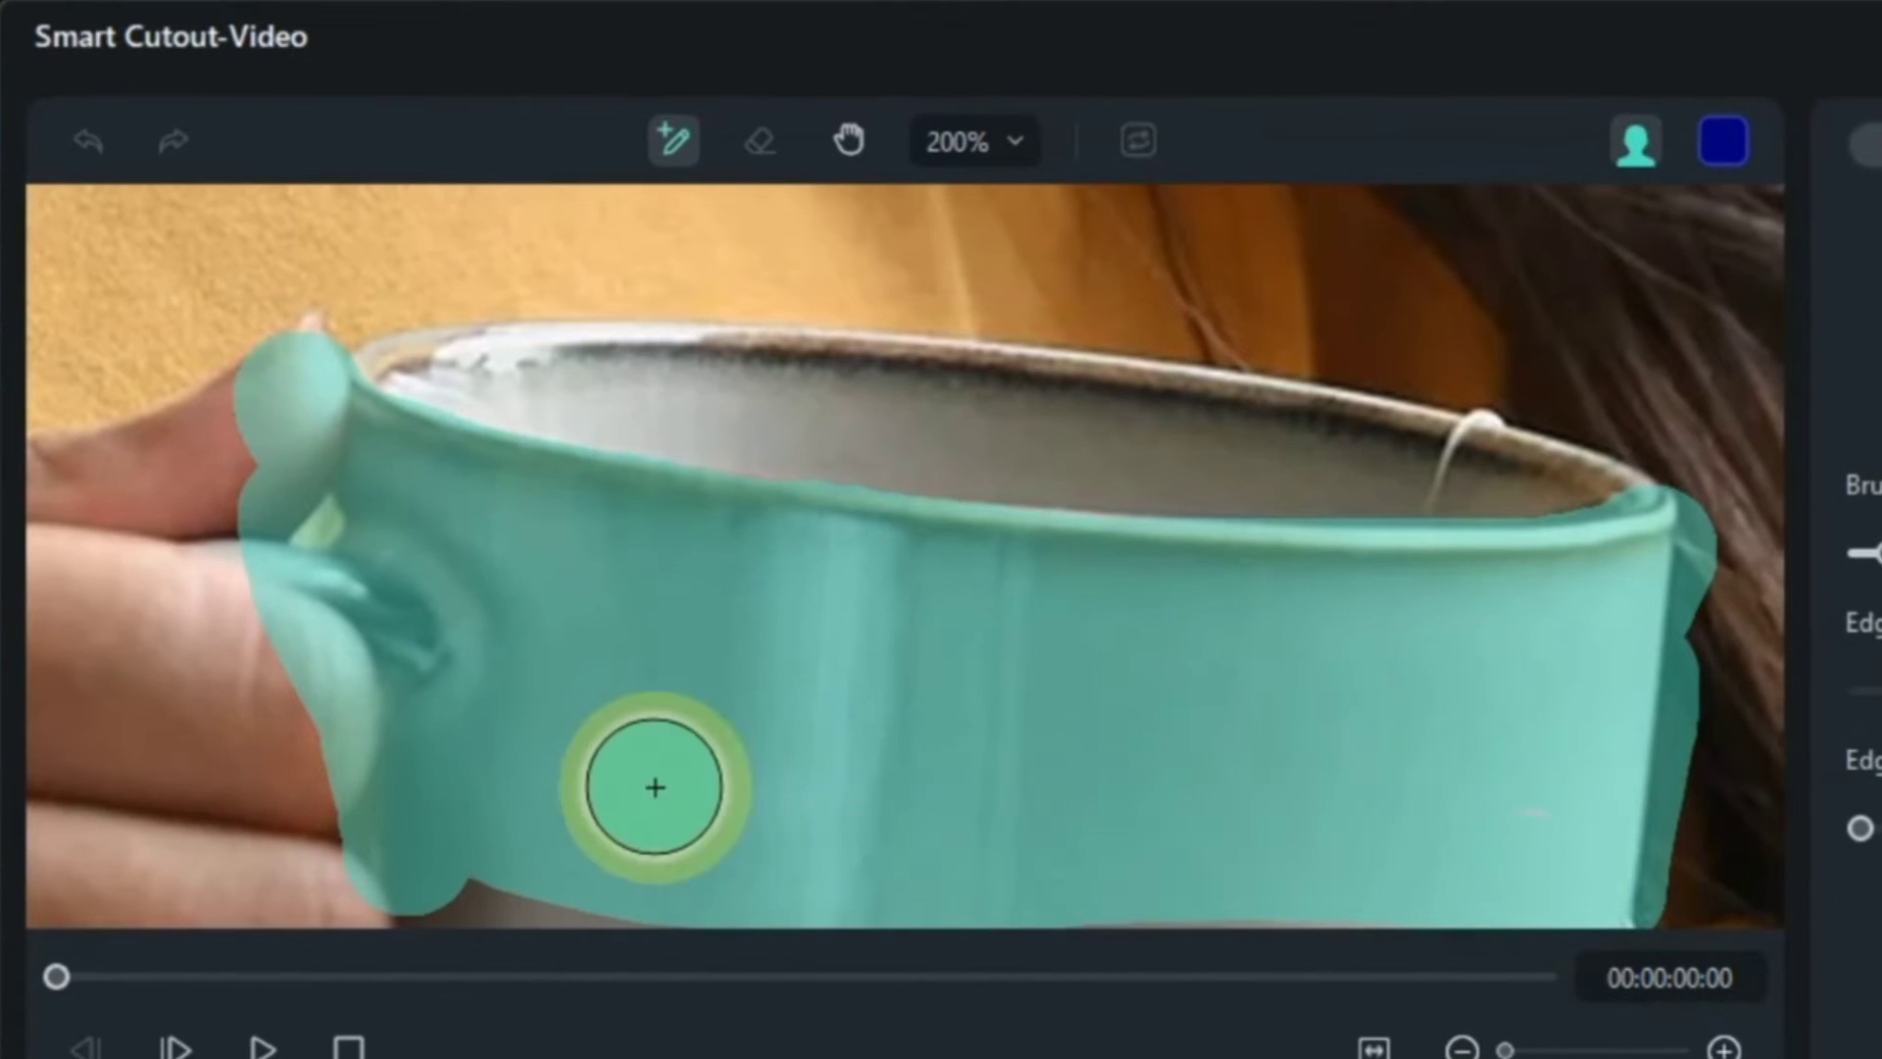
drag(655, 787, 611, 746)
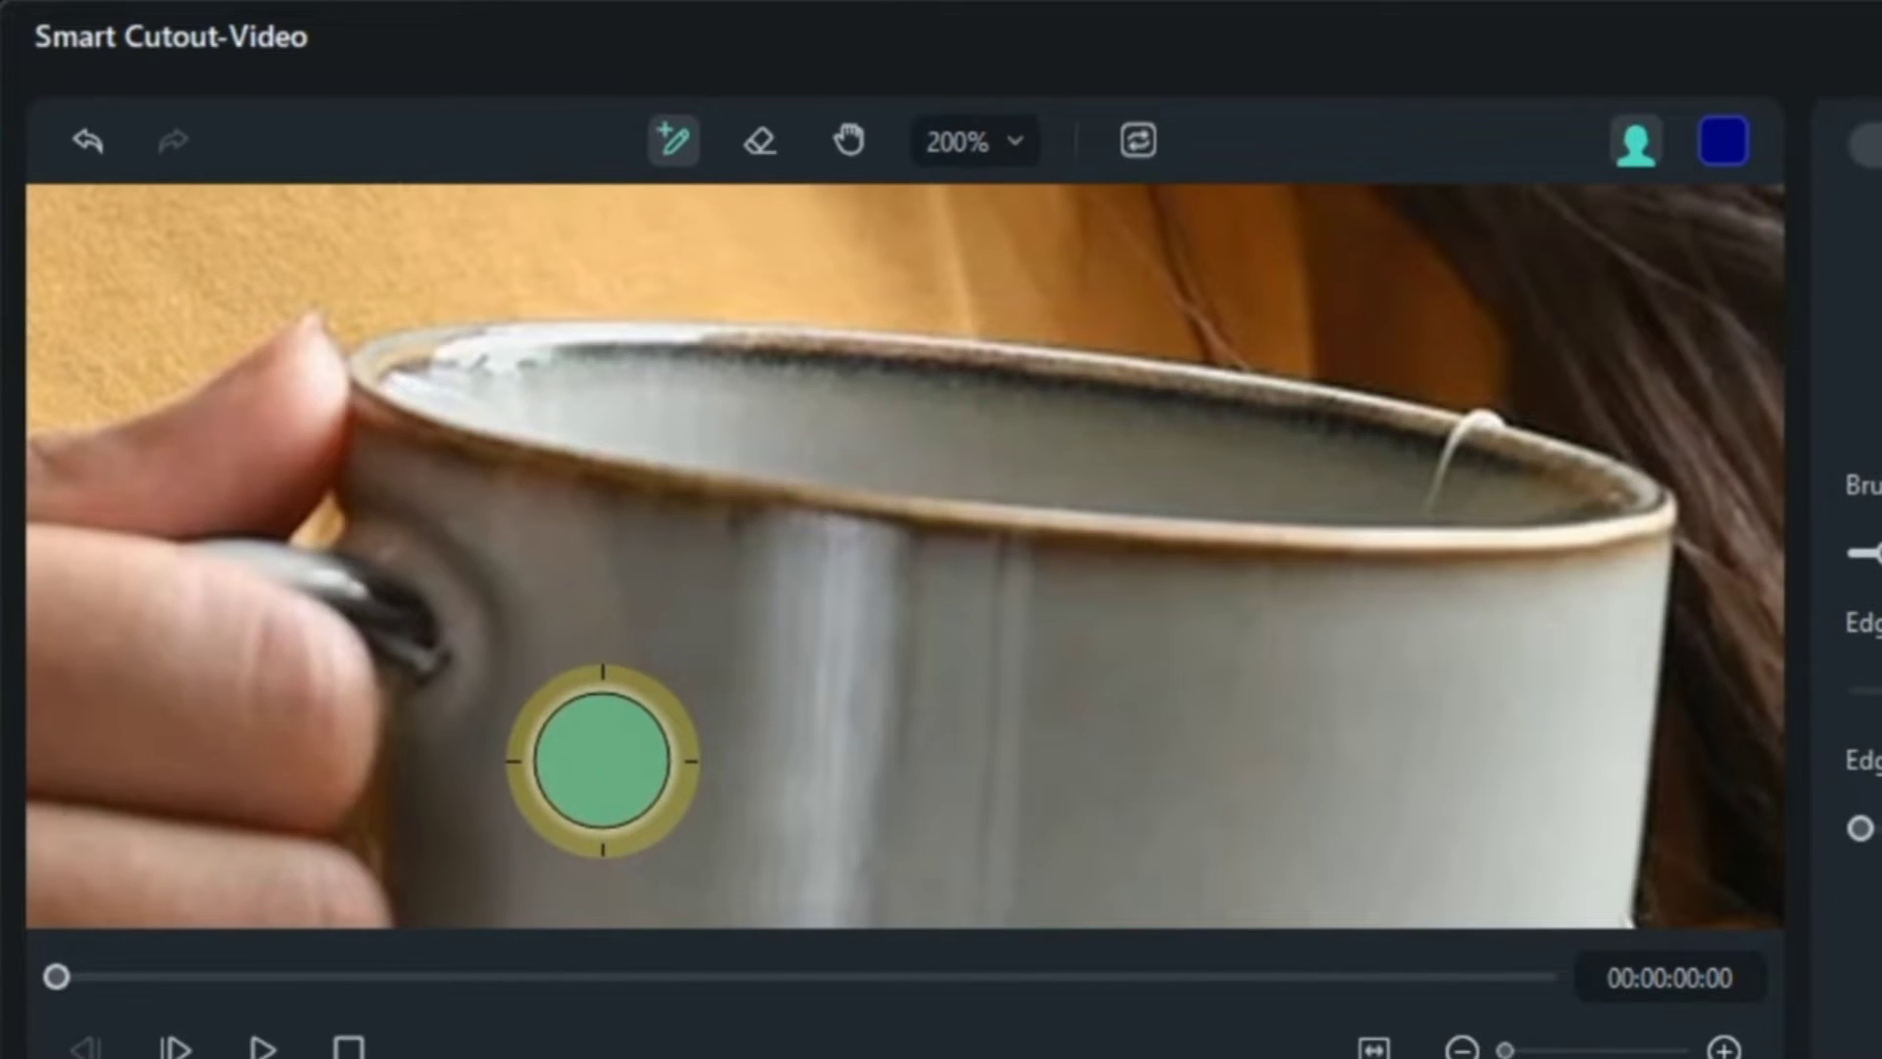
Step: Erase the cutout mask from the mug's back rim and inner opening on the first frame, working at 200% zoom
click(847, 144)
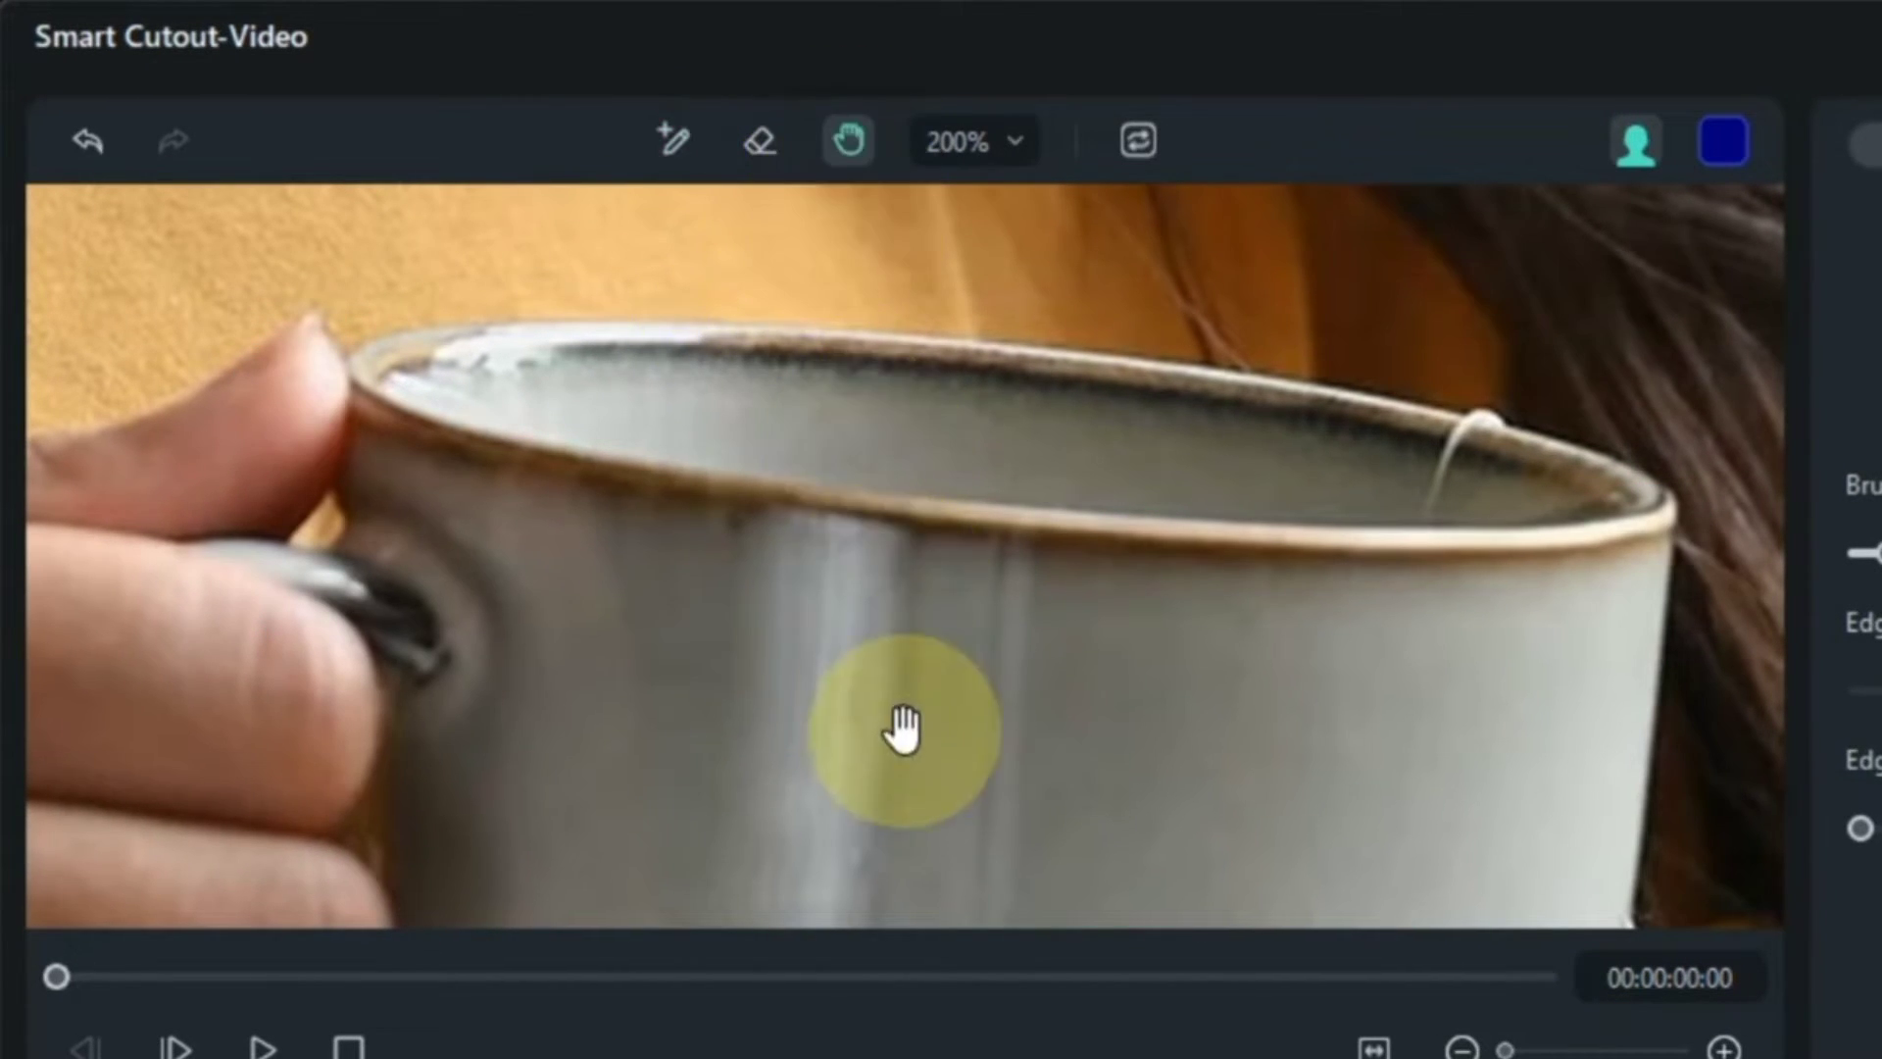
drag(902, 728, 900, 429)
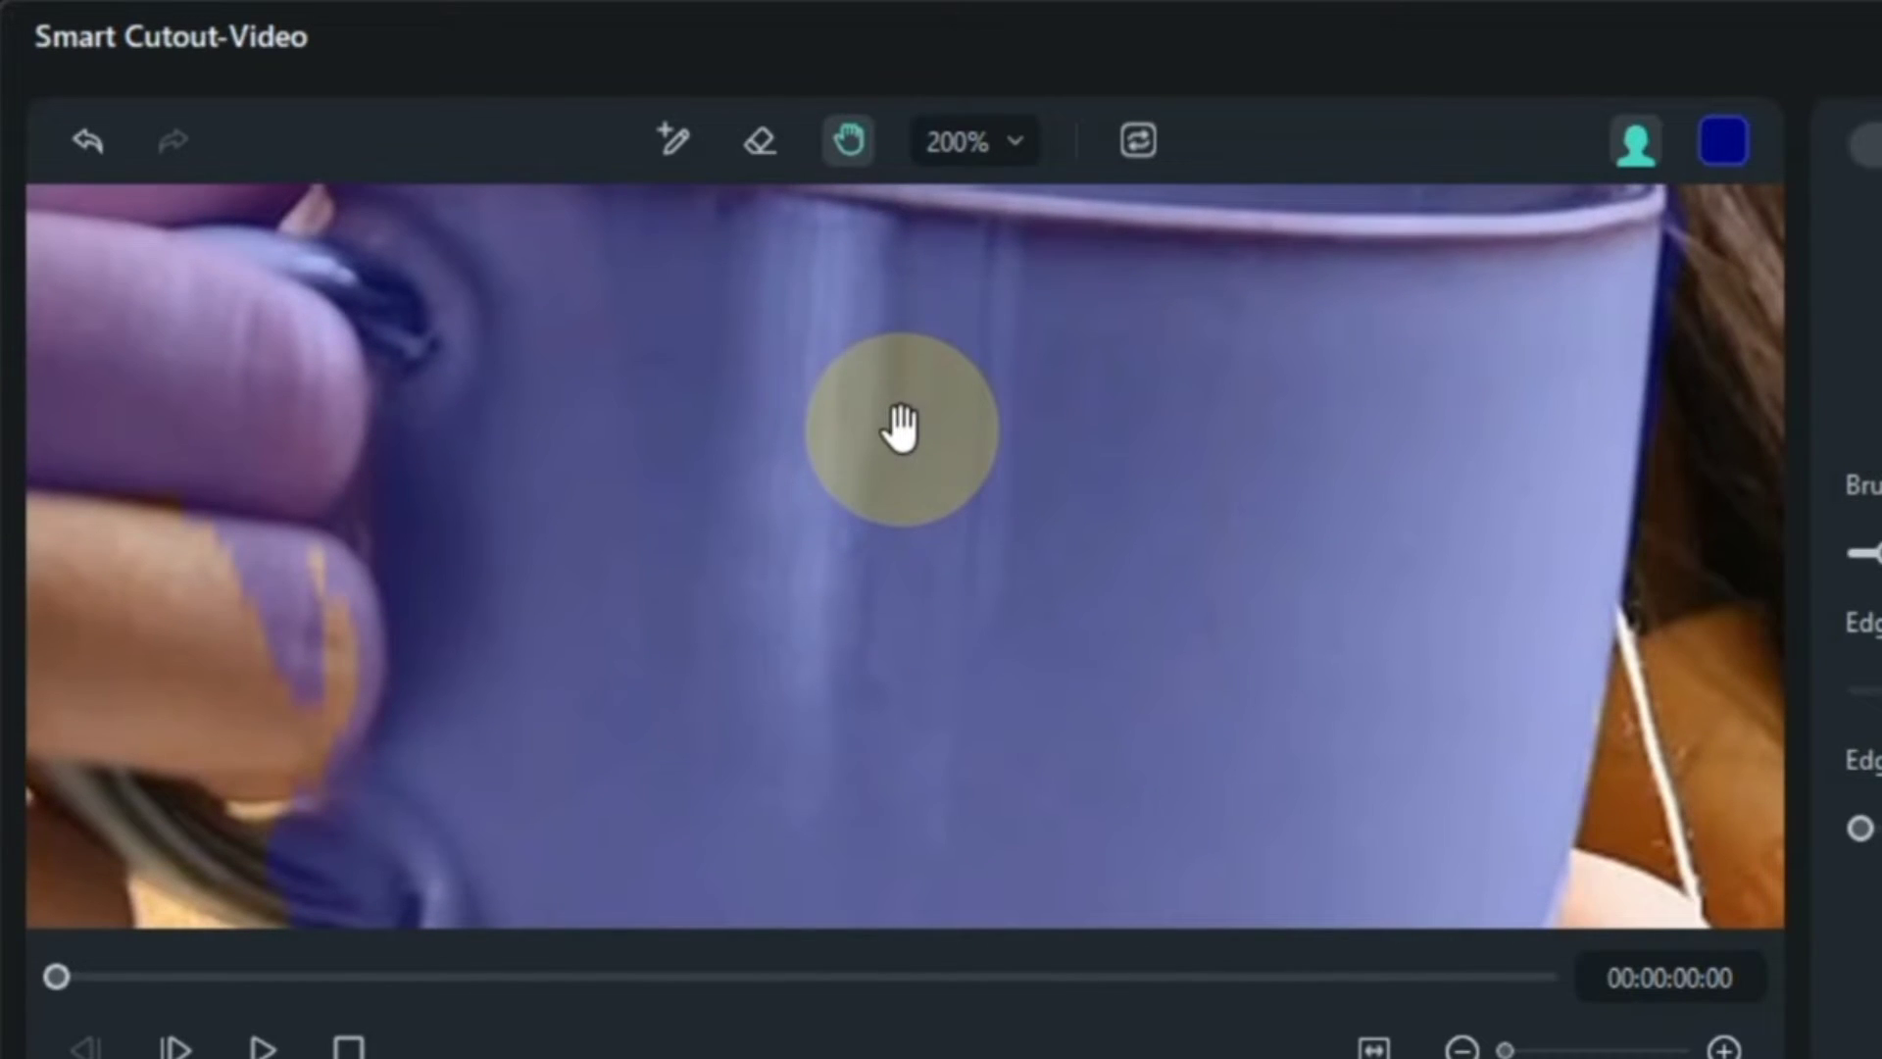
click(969, 145)
click(969, 206)
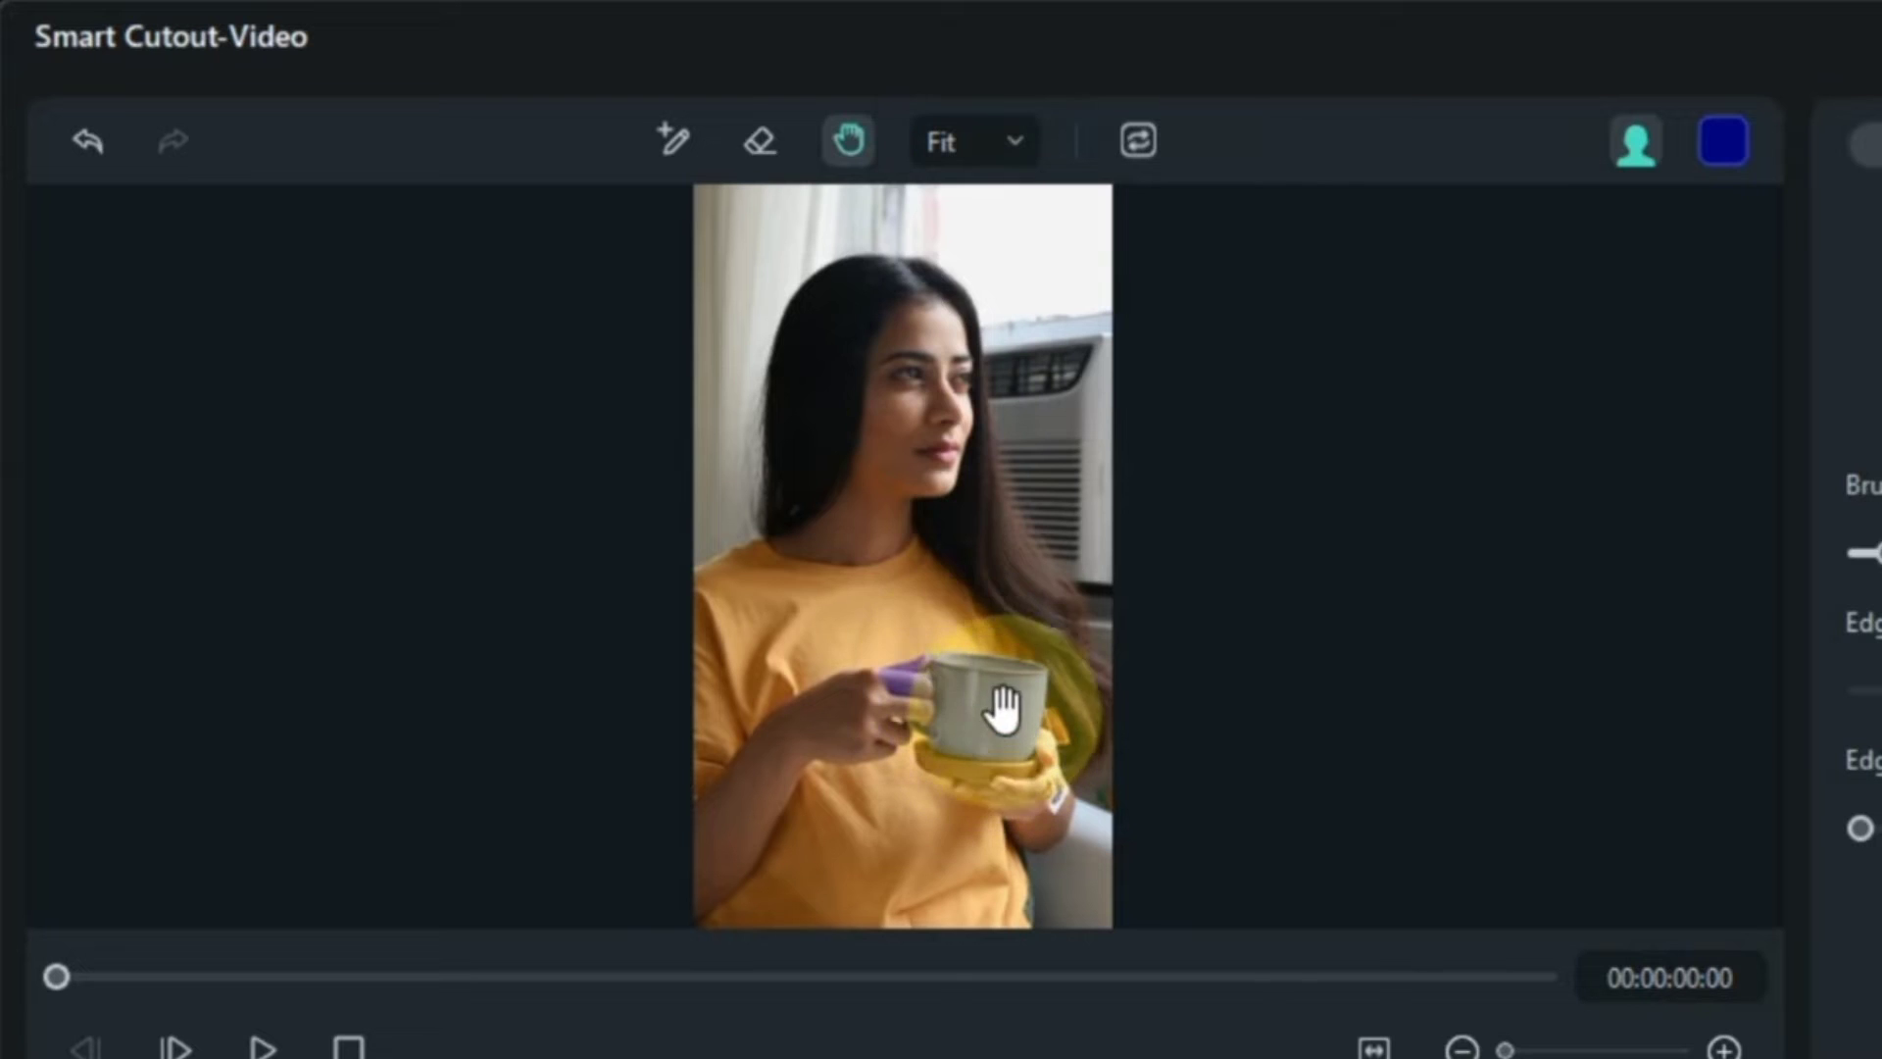
click(943, 143)
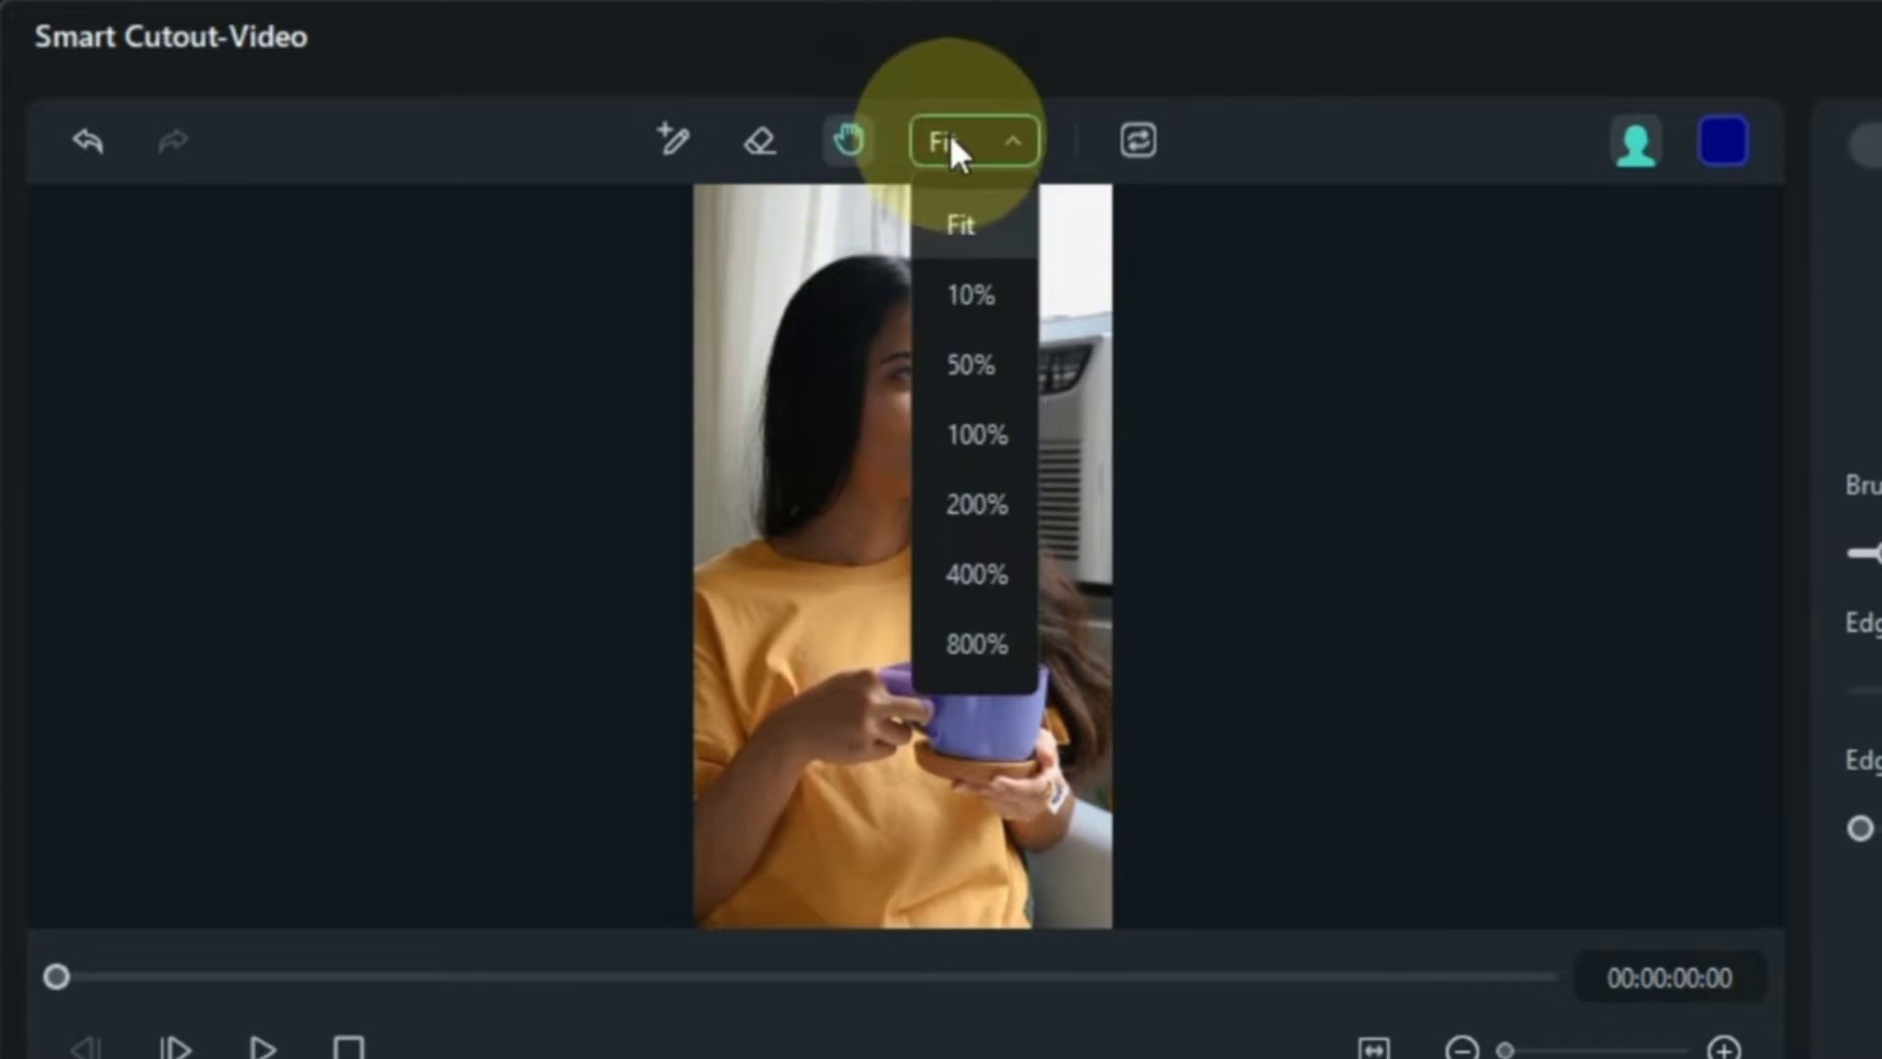
click(978, 435)
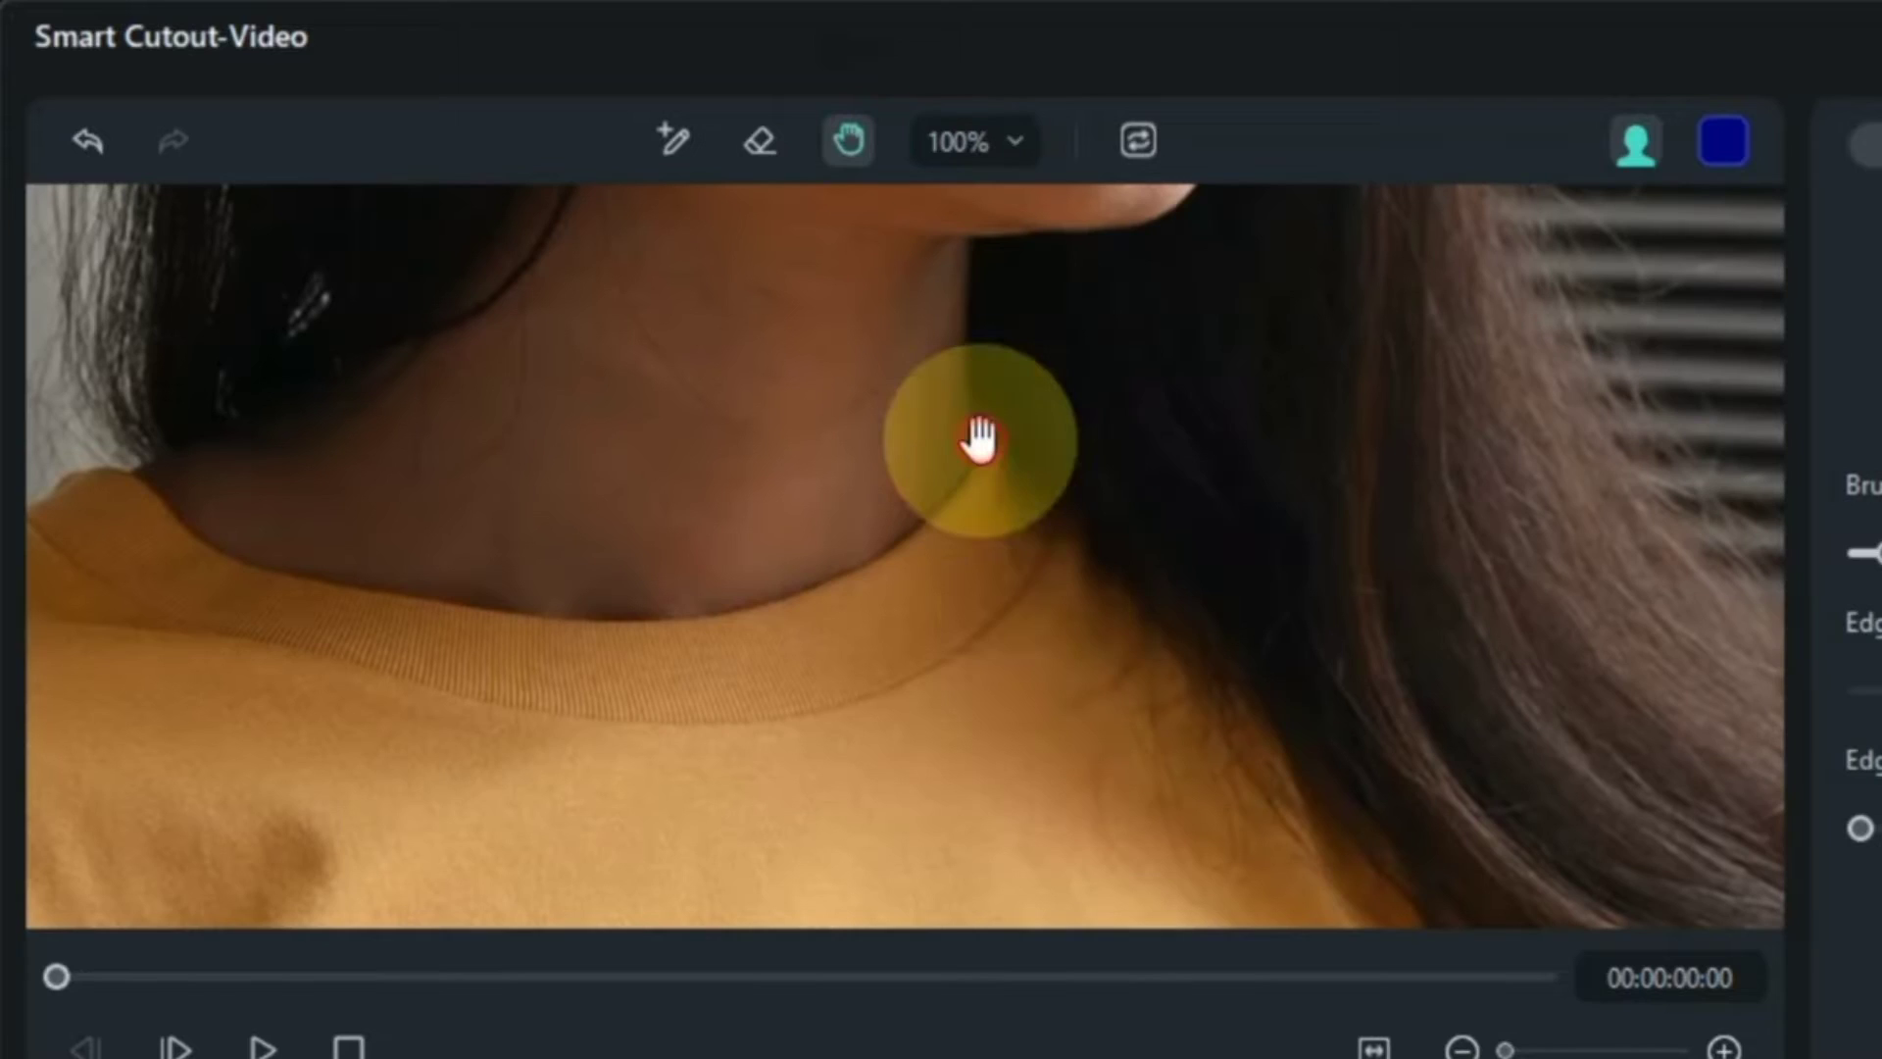
drag(1046, 680, 1036, 410)
drag(1226, 723, 958, 379)
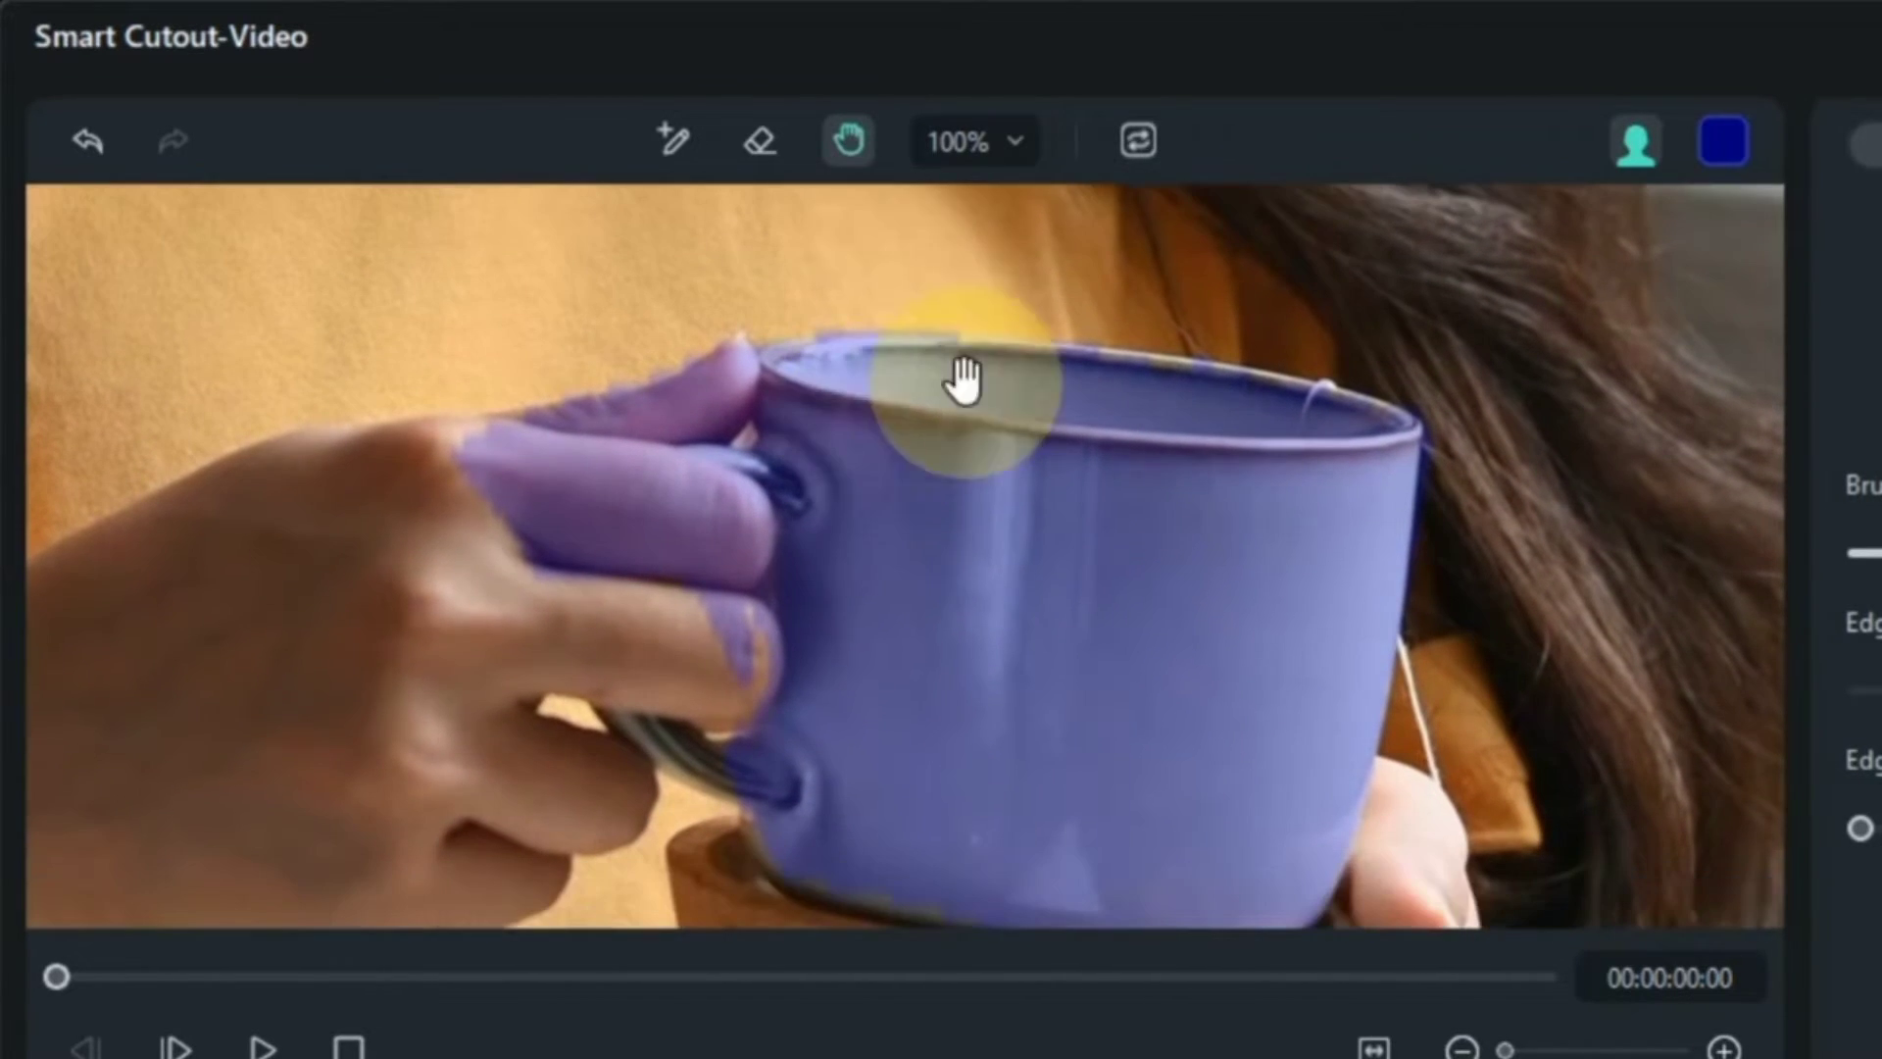
click(973, 147)
click(979, 502)
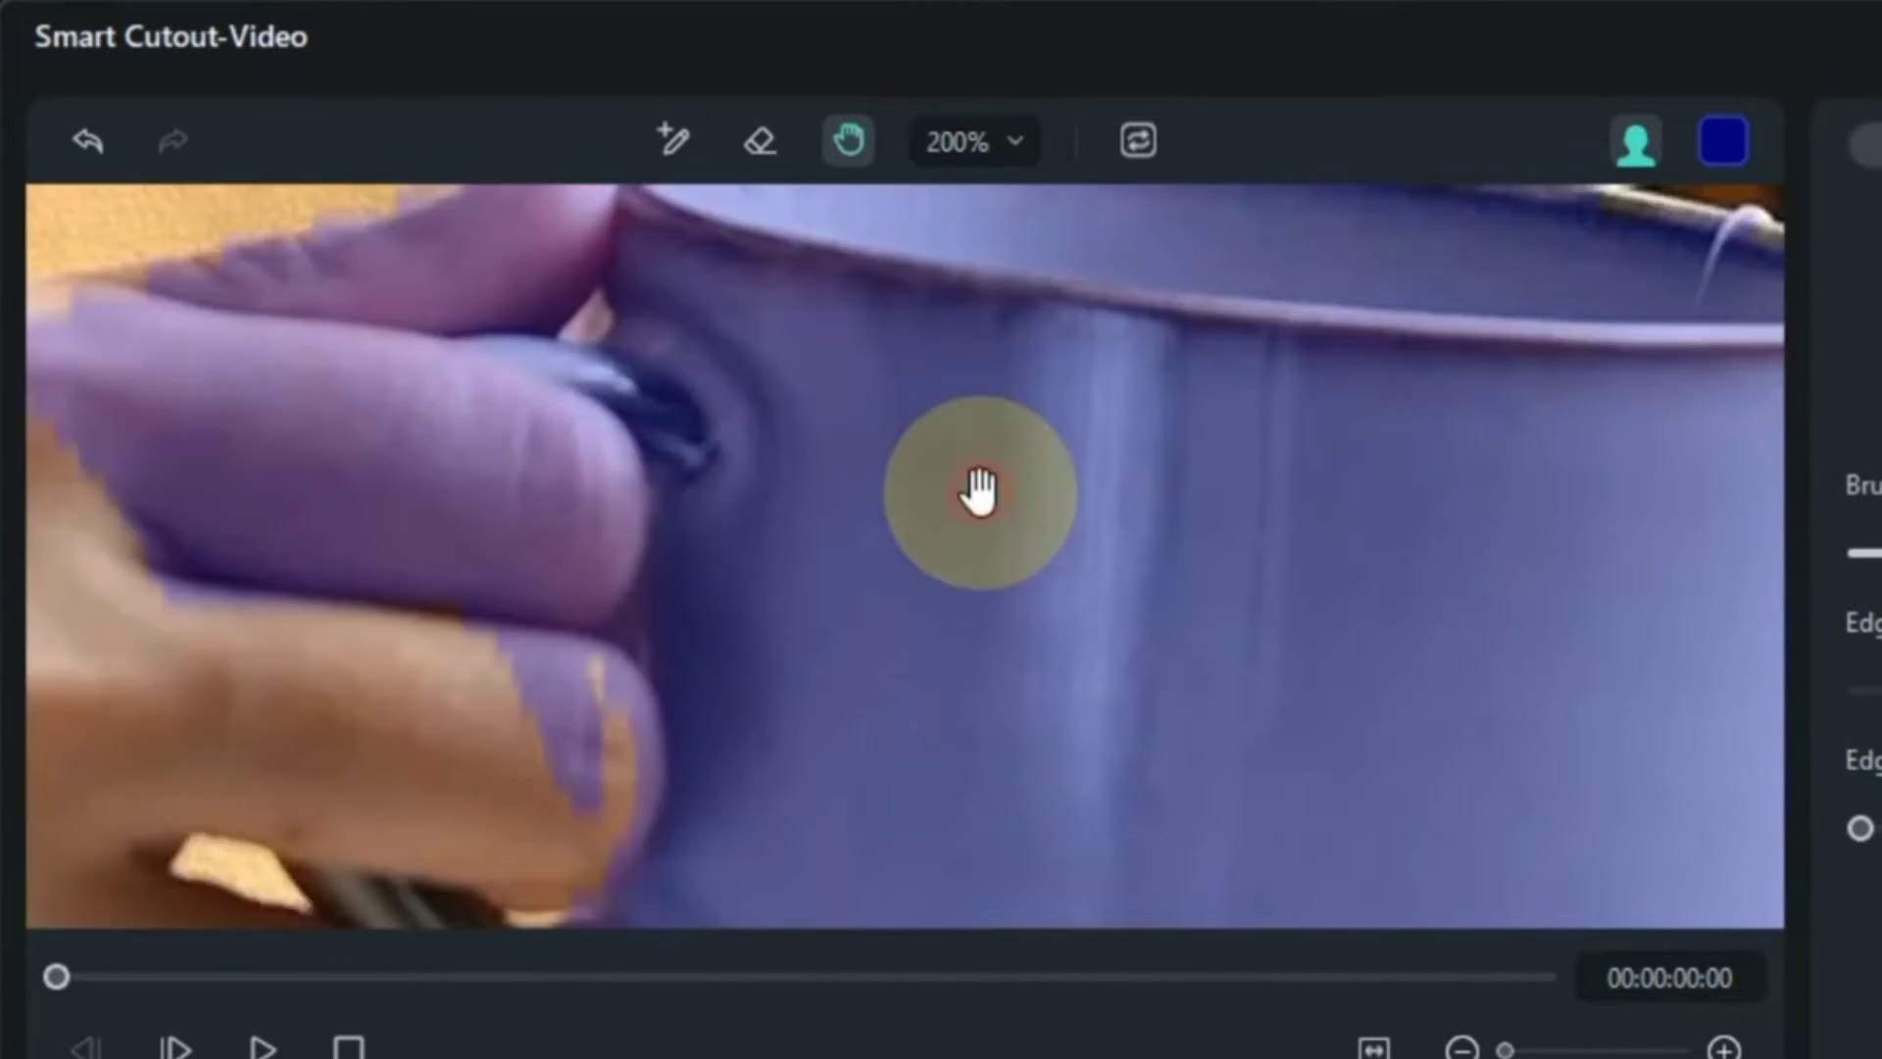
drag(1219, 324, 882, 660)
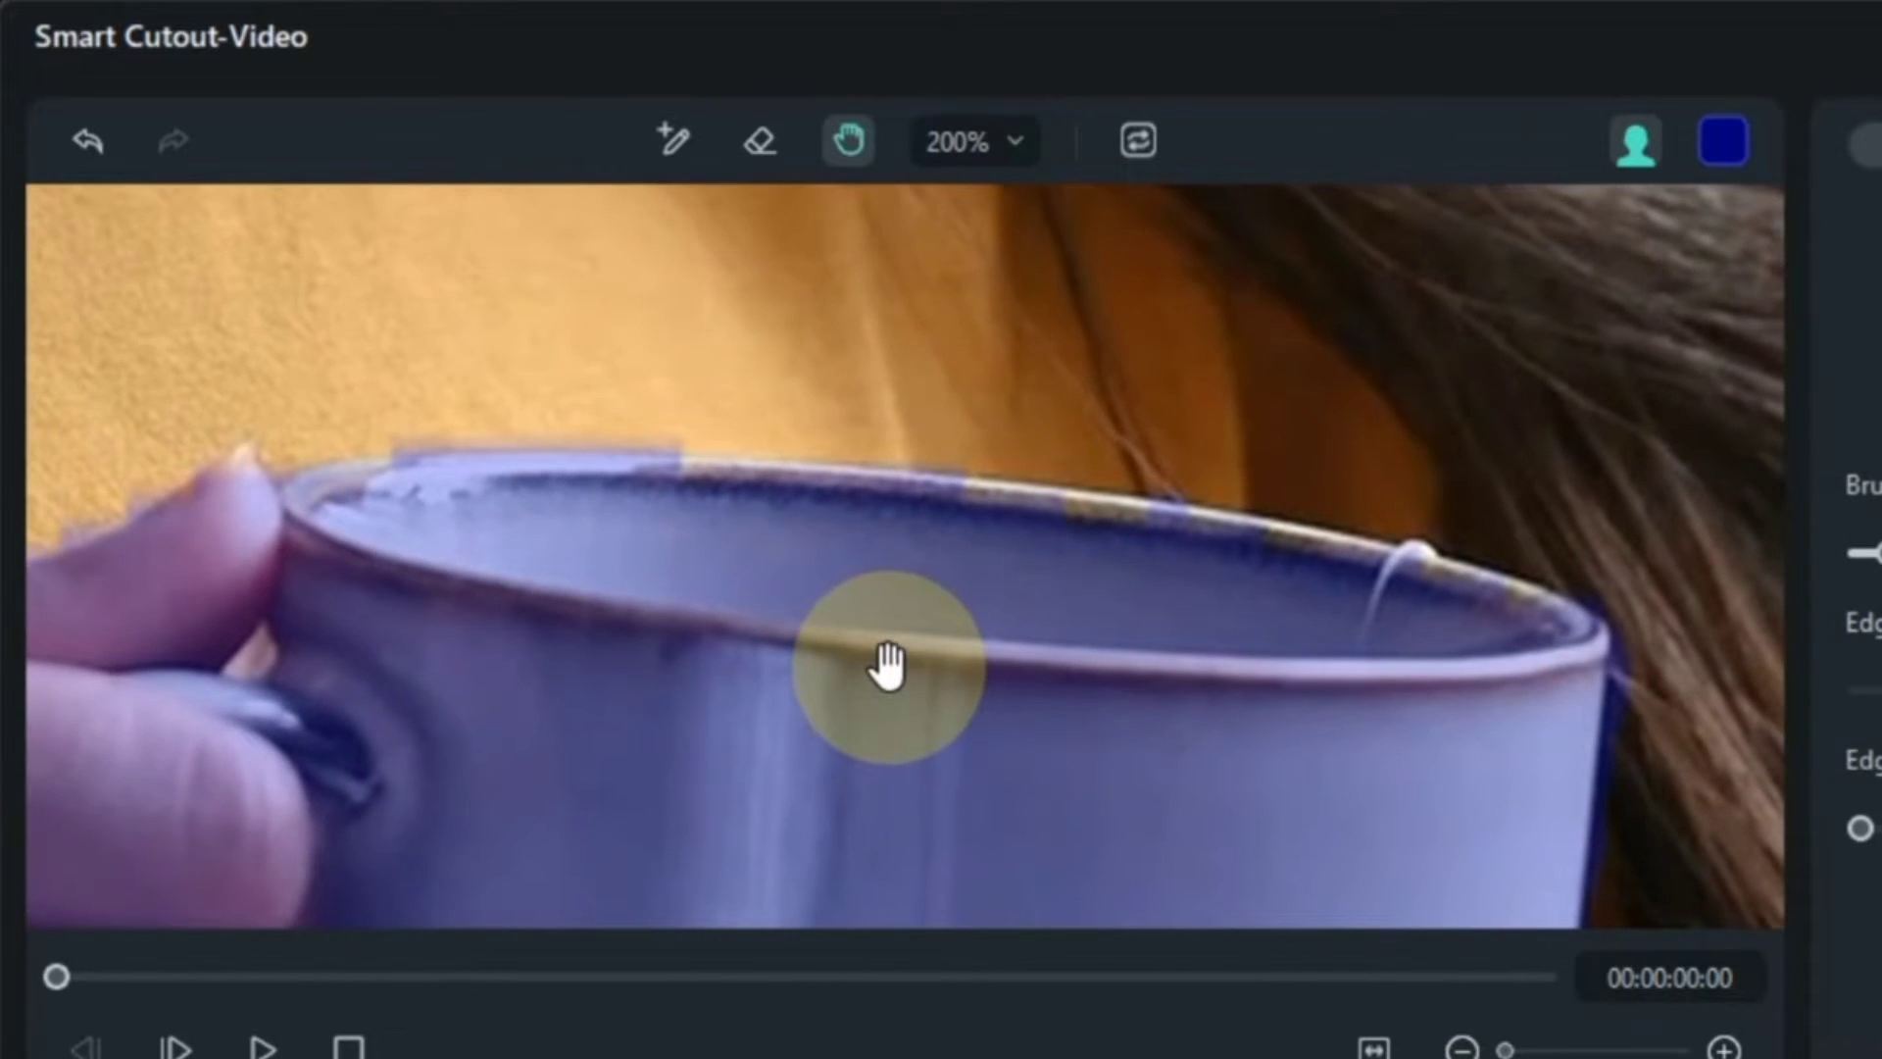
click(761, 144)
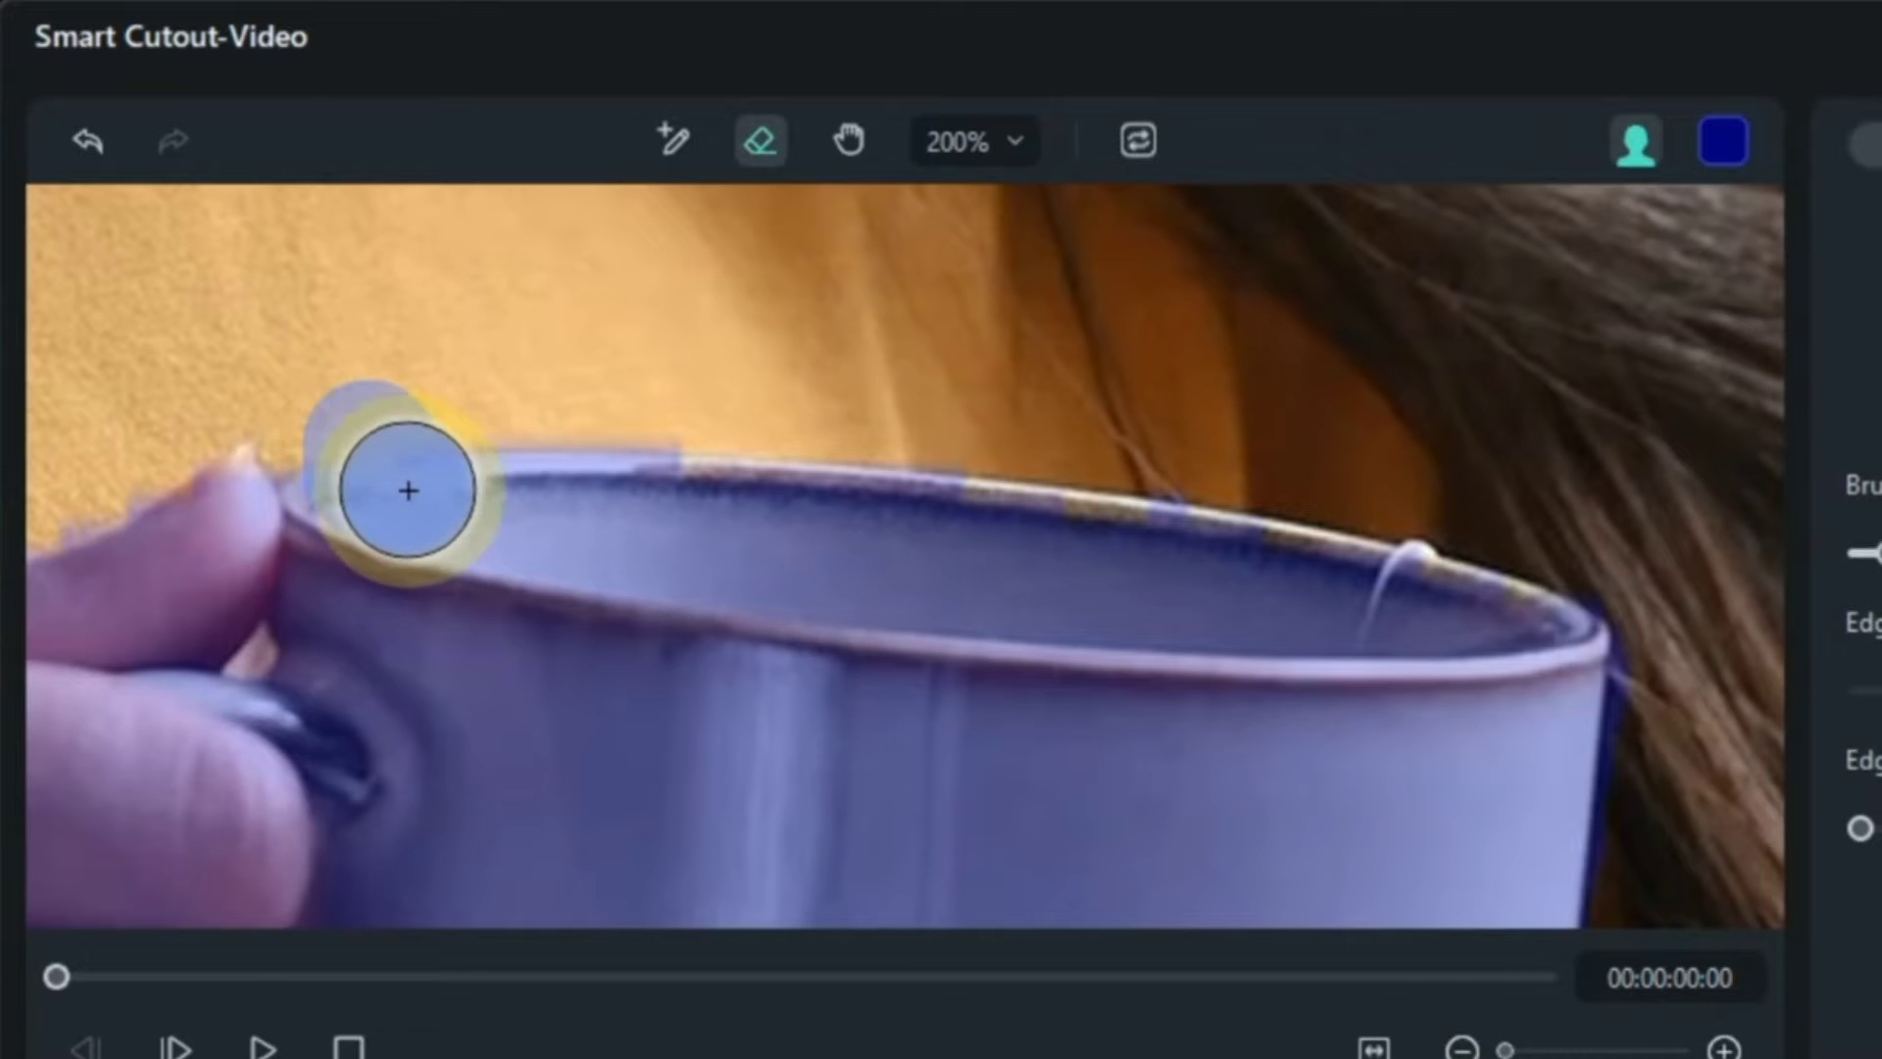
mouse_move(408, 490)
mouse_down()
mouse_move(925, 567)
mouse_move(1509, 586)
mouse_move(1371, 529)
mouse_move(544, 421)
mouse_move(395, 415)
mouse_move(366, 453)
mouse_move(504, 495)
mouse_move(1027, 574)
mouse_move(1480, 581)
mouse_up()
Step: Return to the first frame with the whole picture fitted in view and start Smart Cutout processing of the clip
key(space)
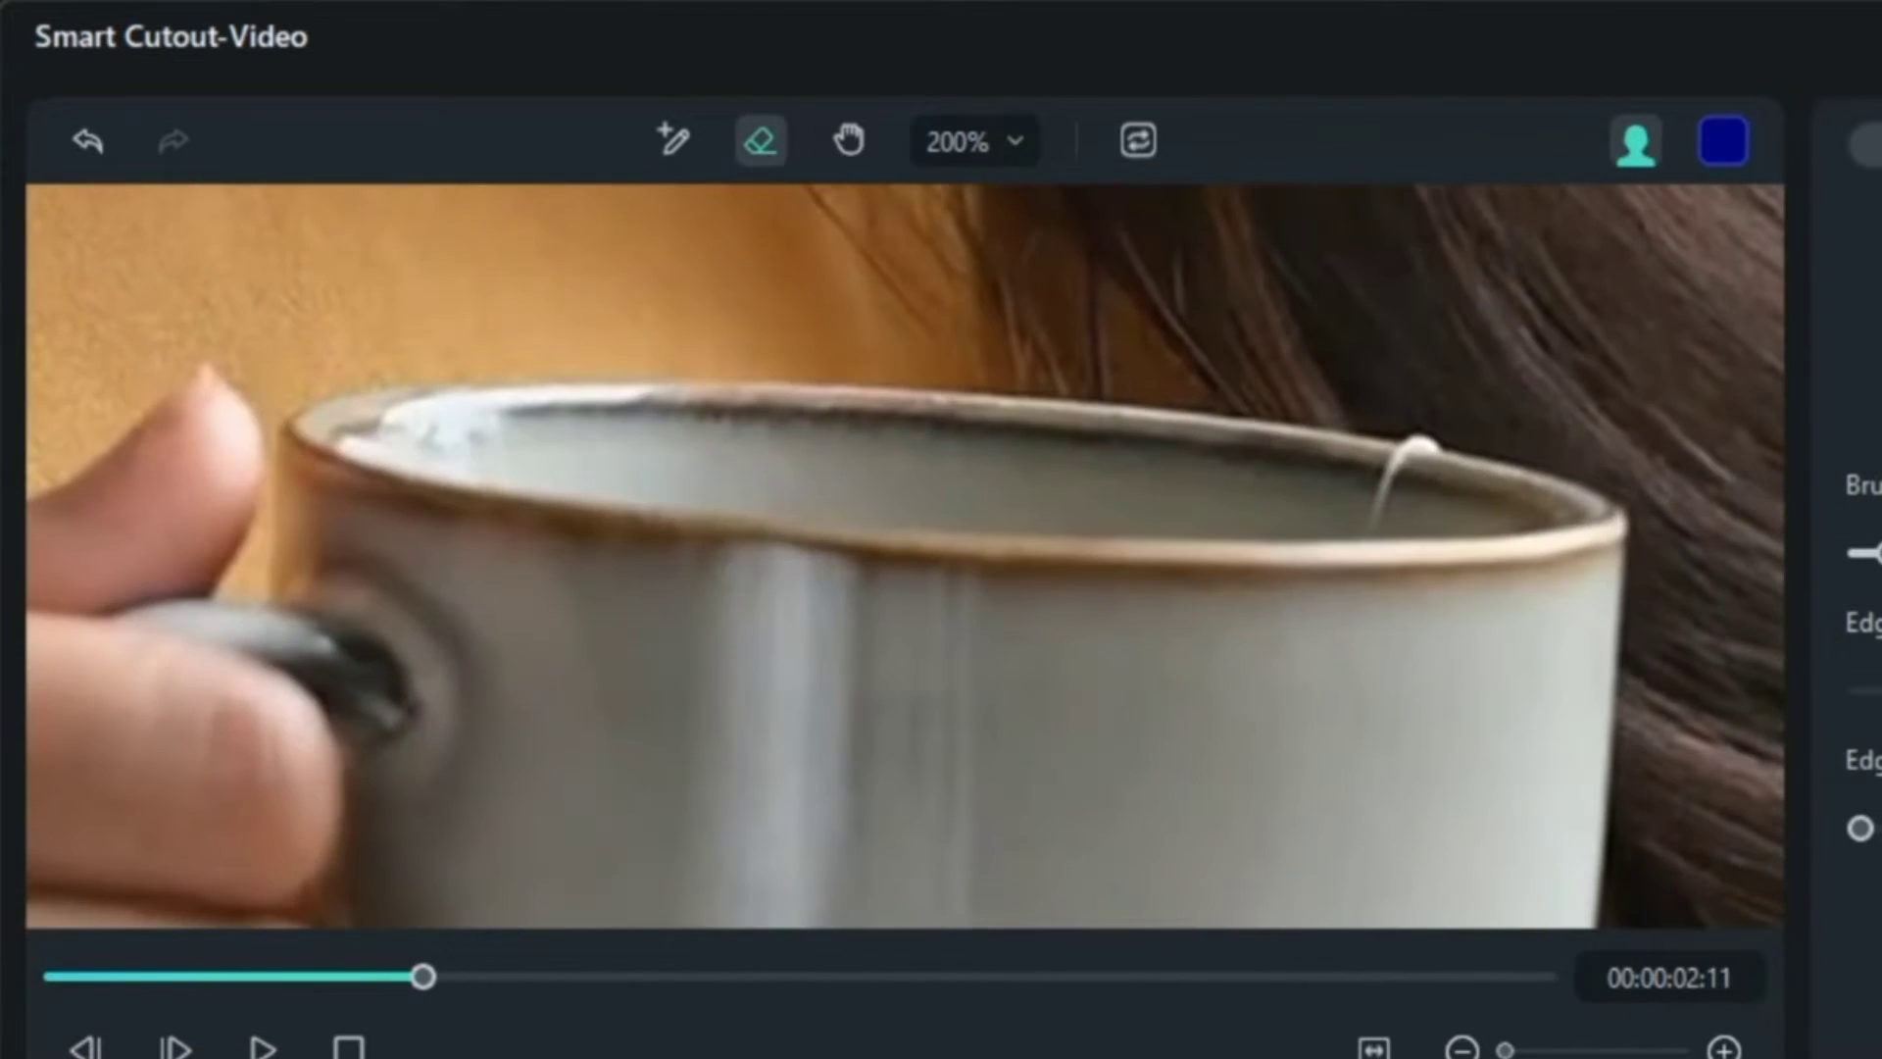
click(973, 145)
click(978, 207)
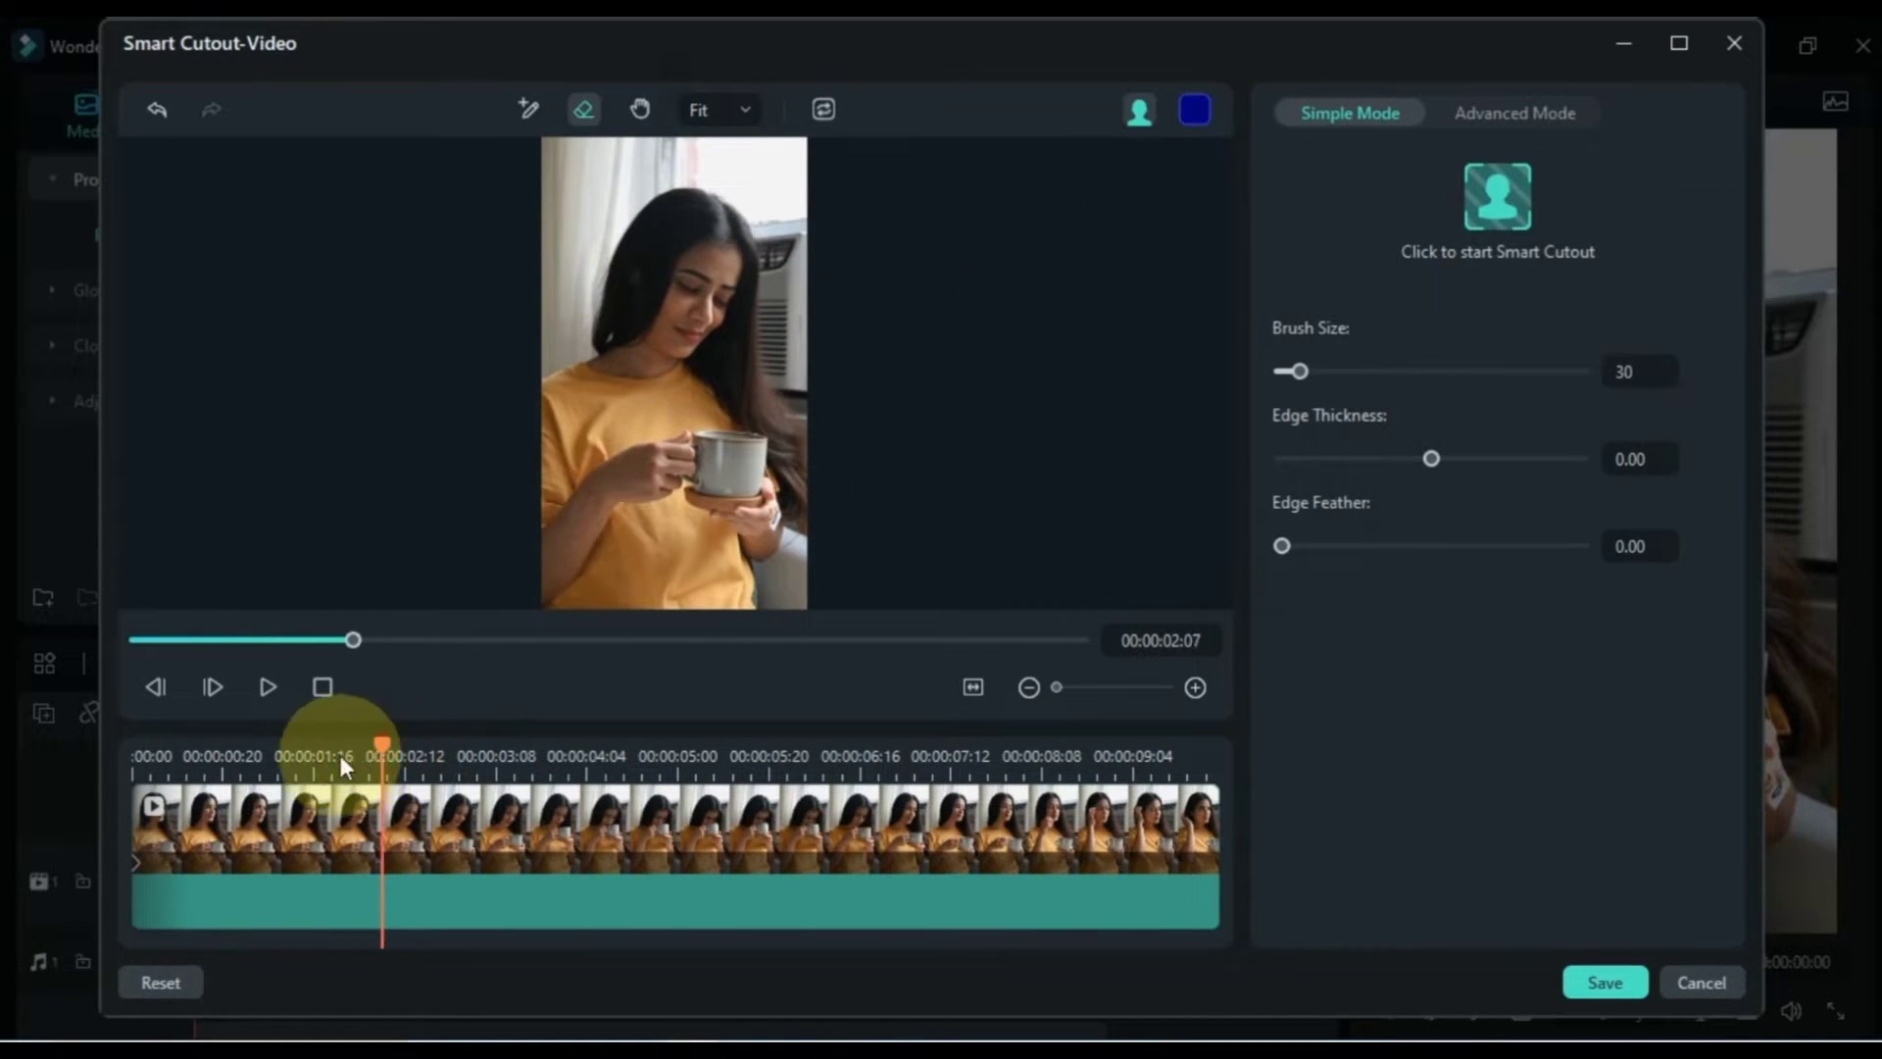
click(224, 779)
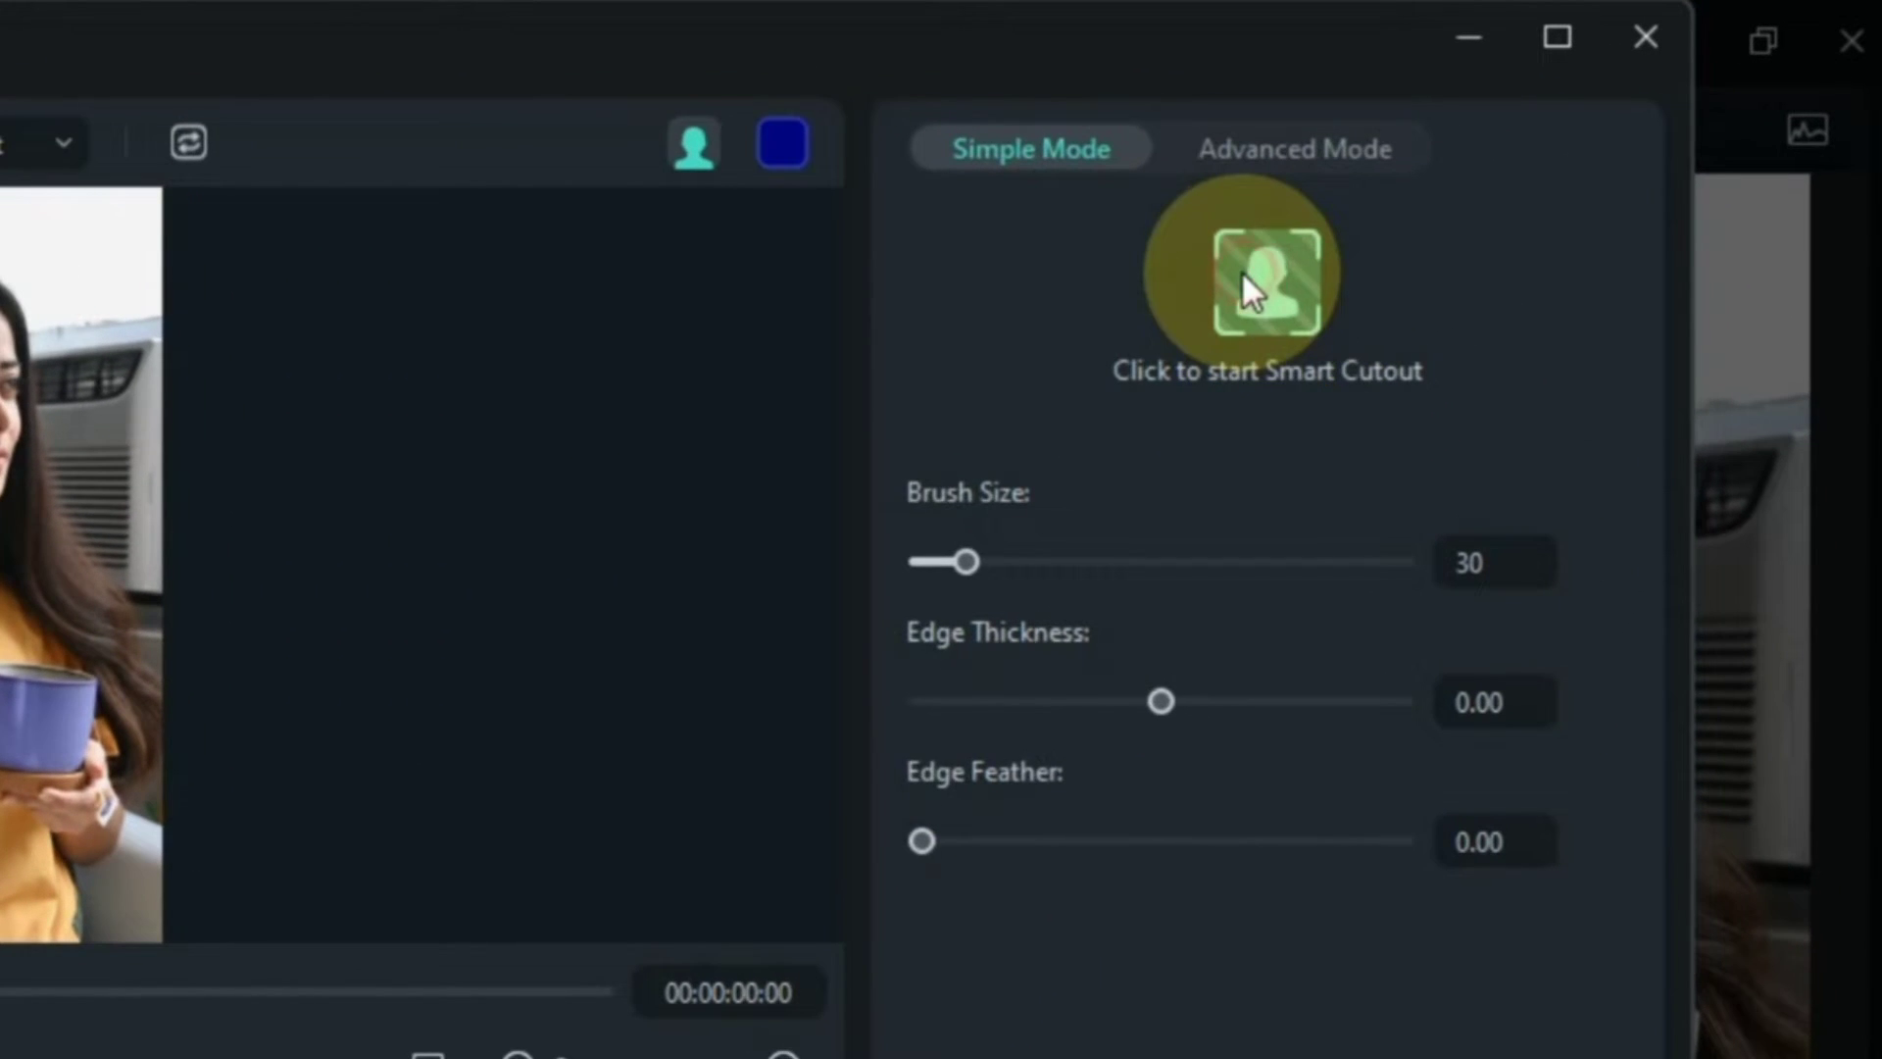
click(1241, 270)
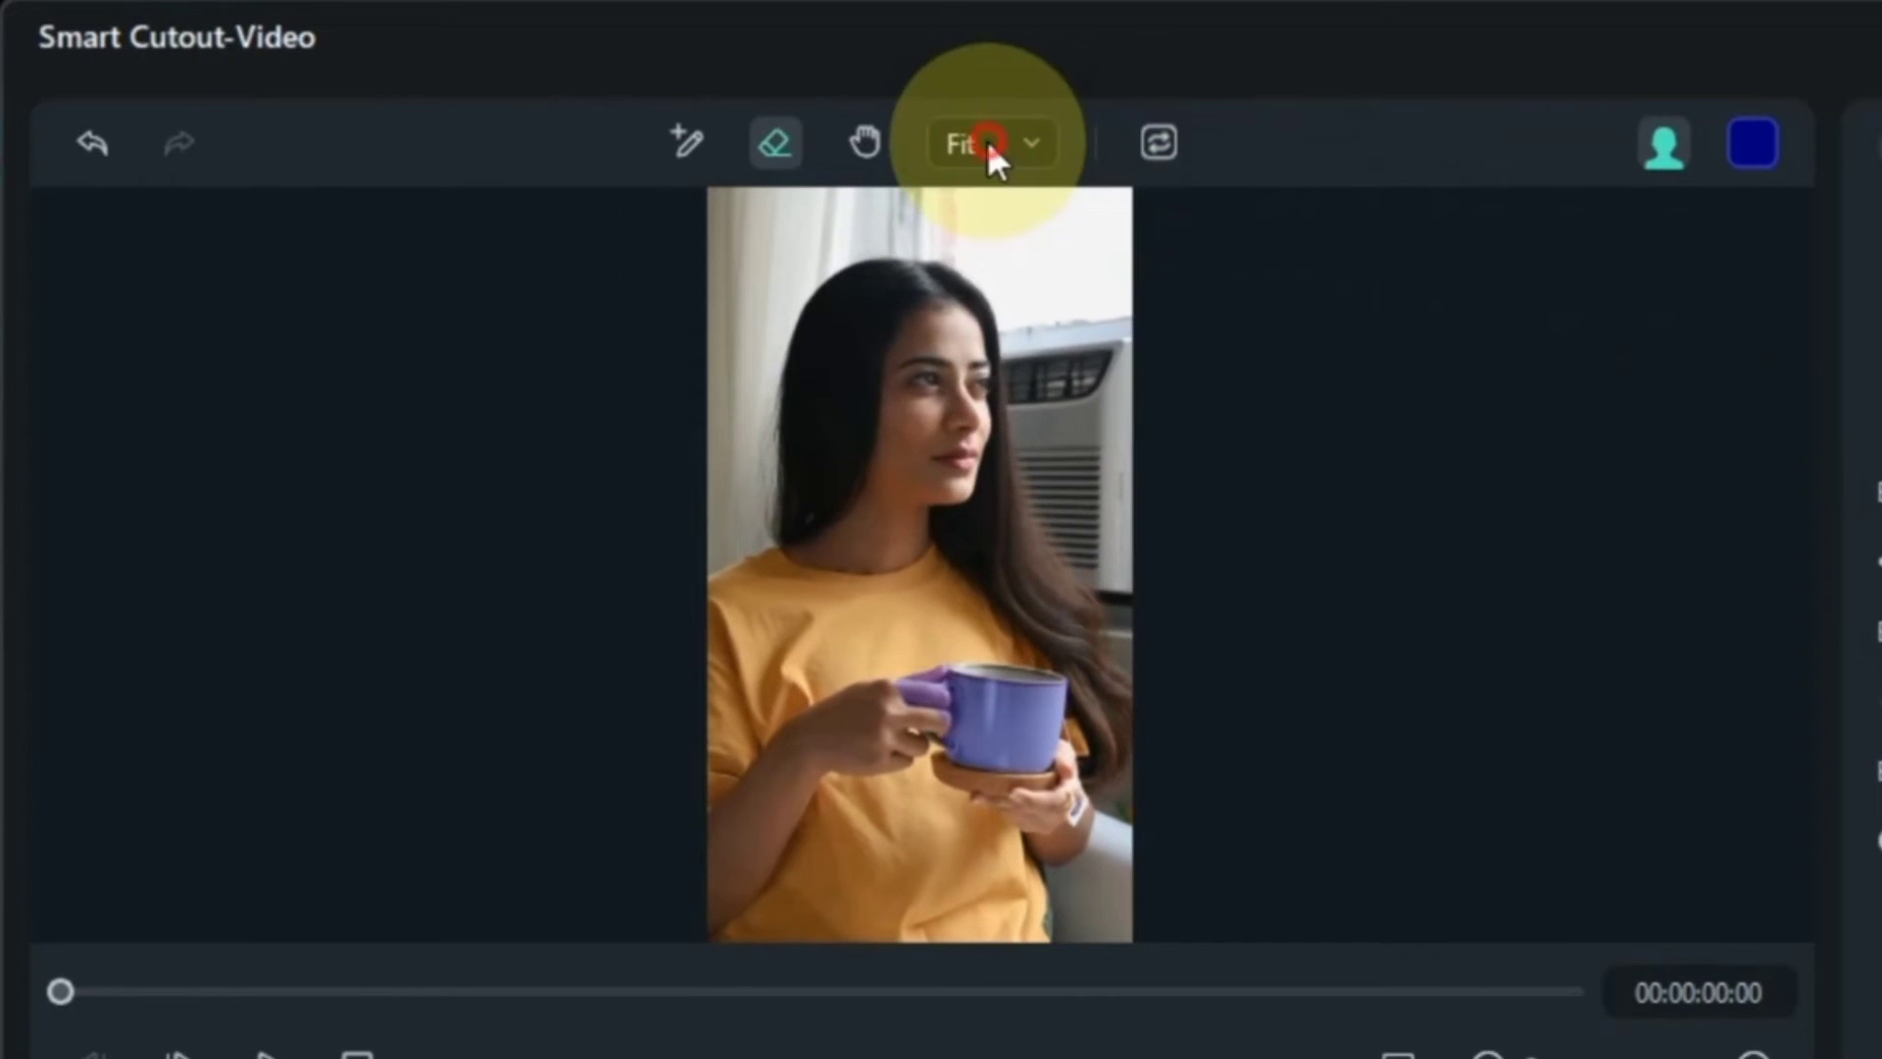
Step: Erase the cutout mask from the mug's inner opening on the frame just after the first, working at 200% zoom
click(714, 107)
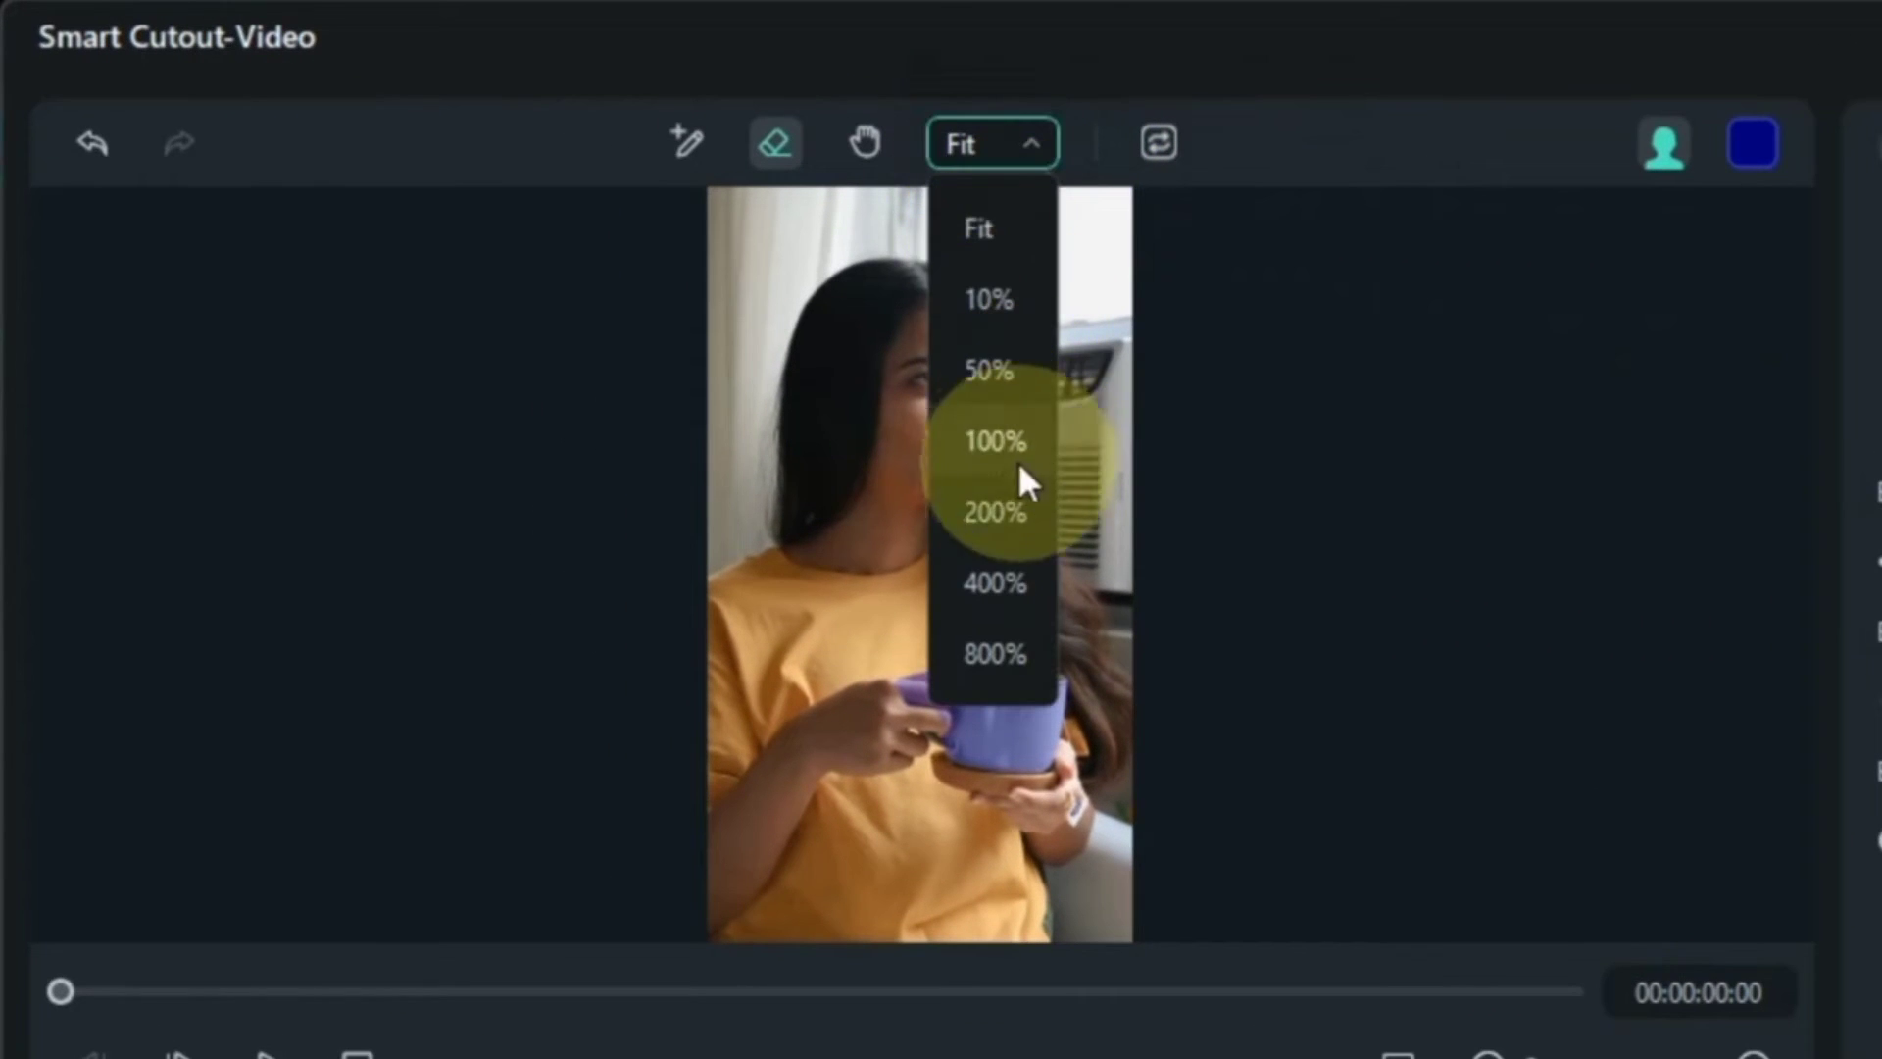
click(1004, 515)
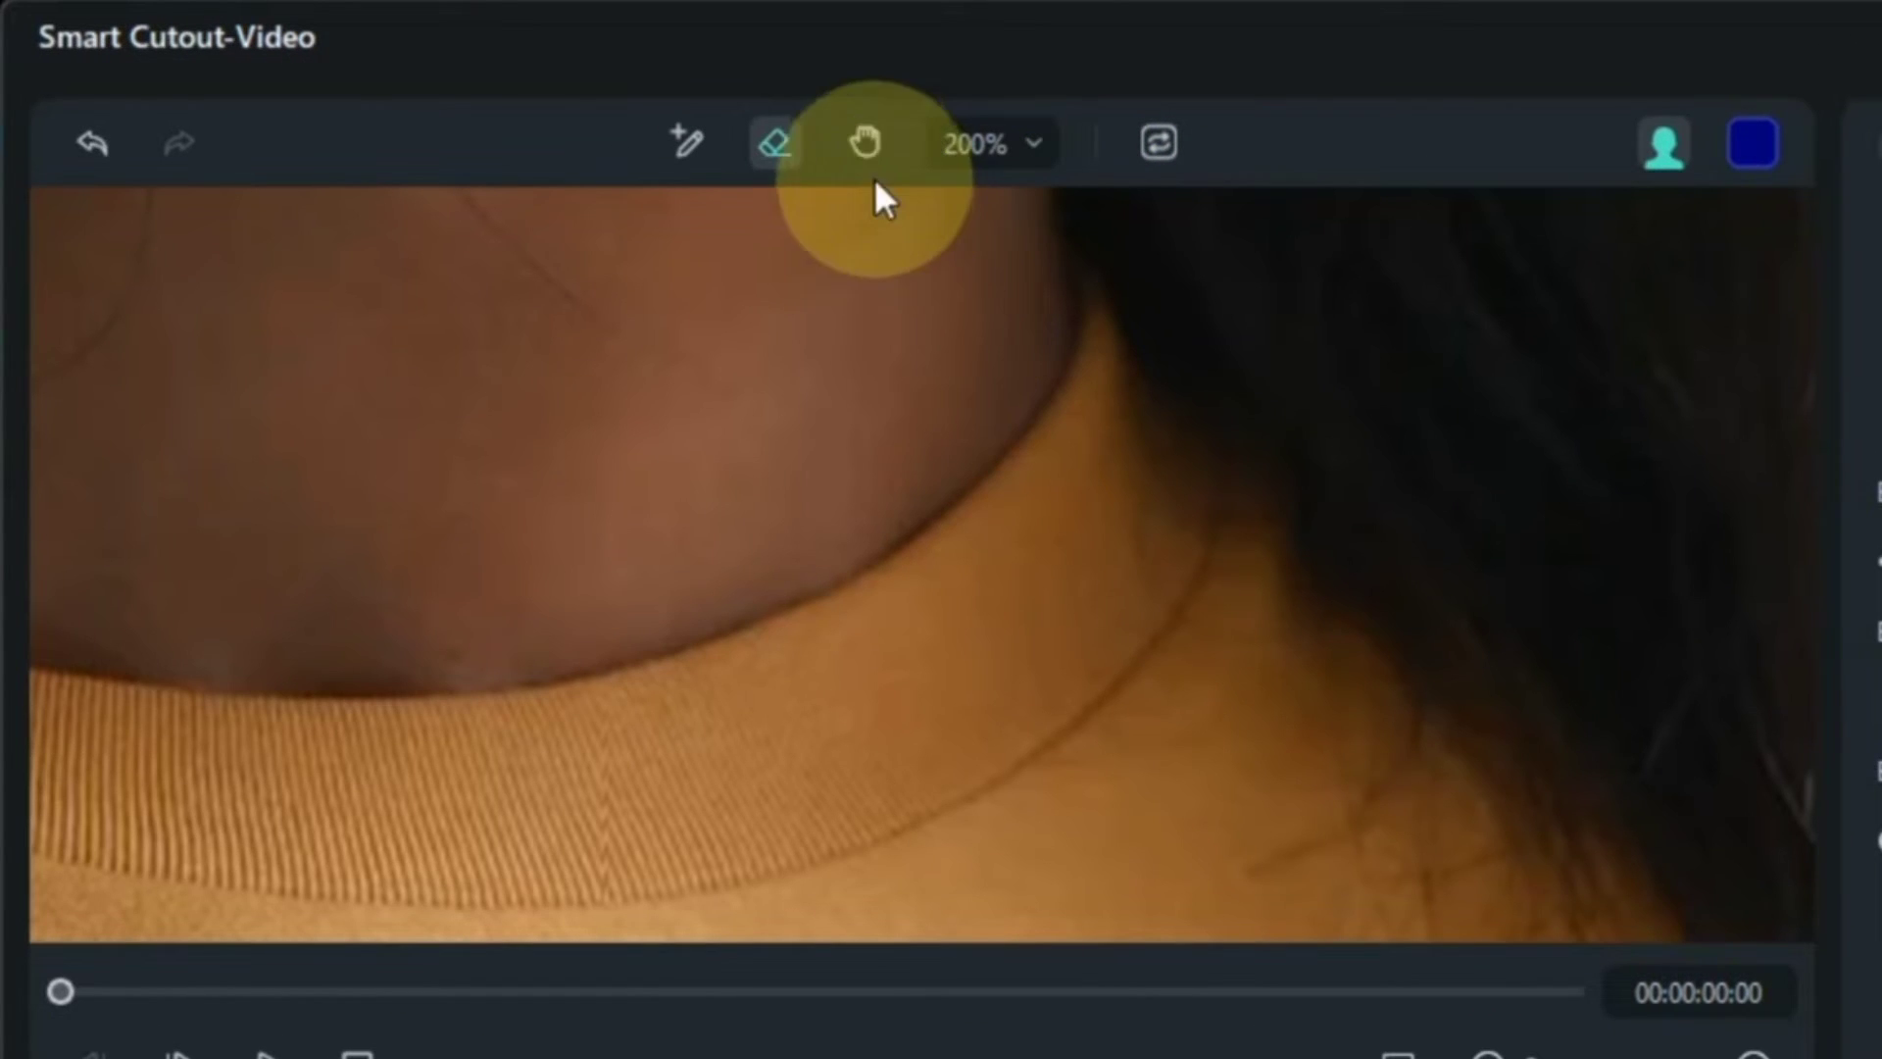
click(863, 147)
drag(996, 702, 1004, 425)
drag(1275, 843, 1038, 462)
drag(1290, 790, 958, 437)
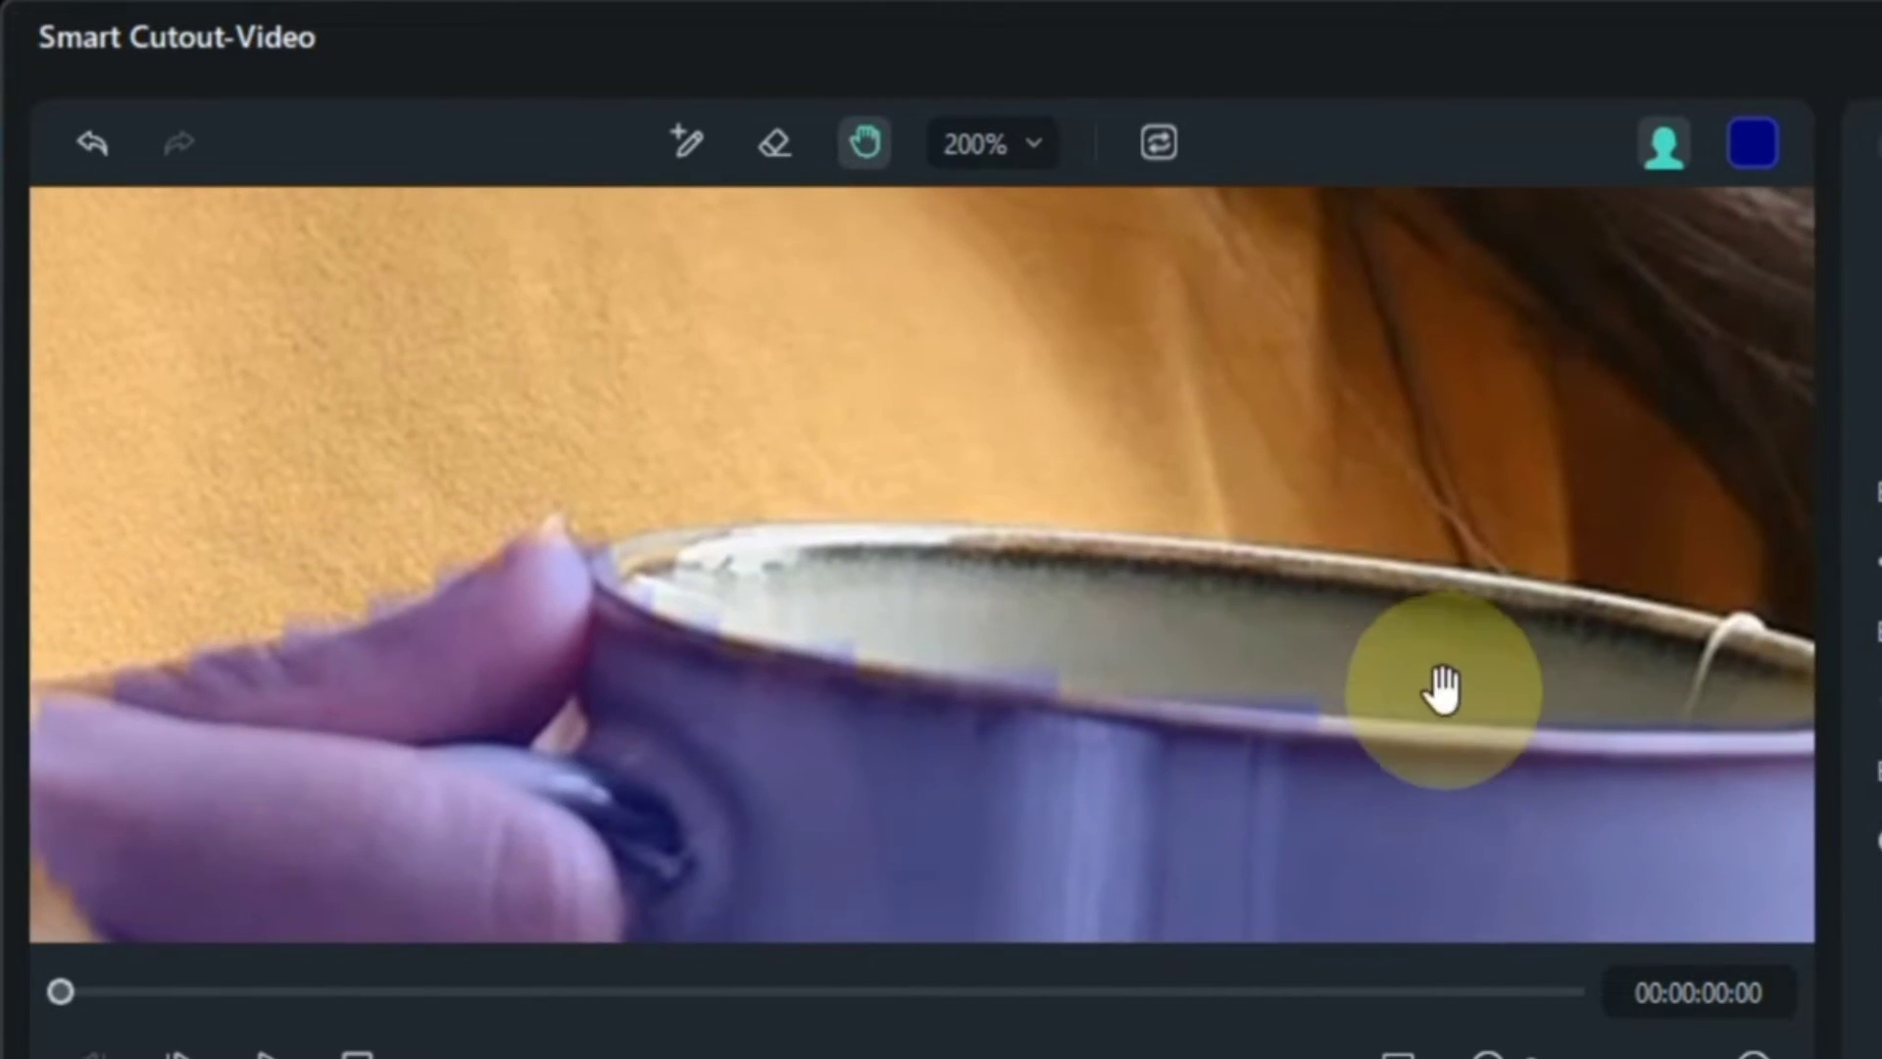
drag(1443, 692, 1068, 660)
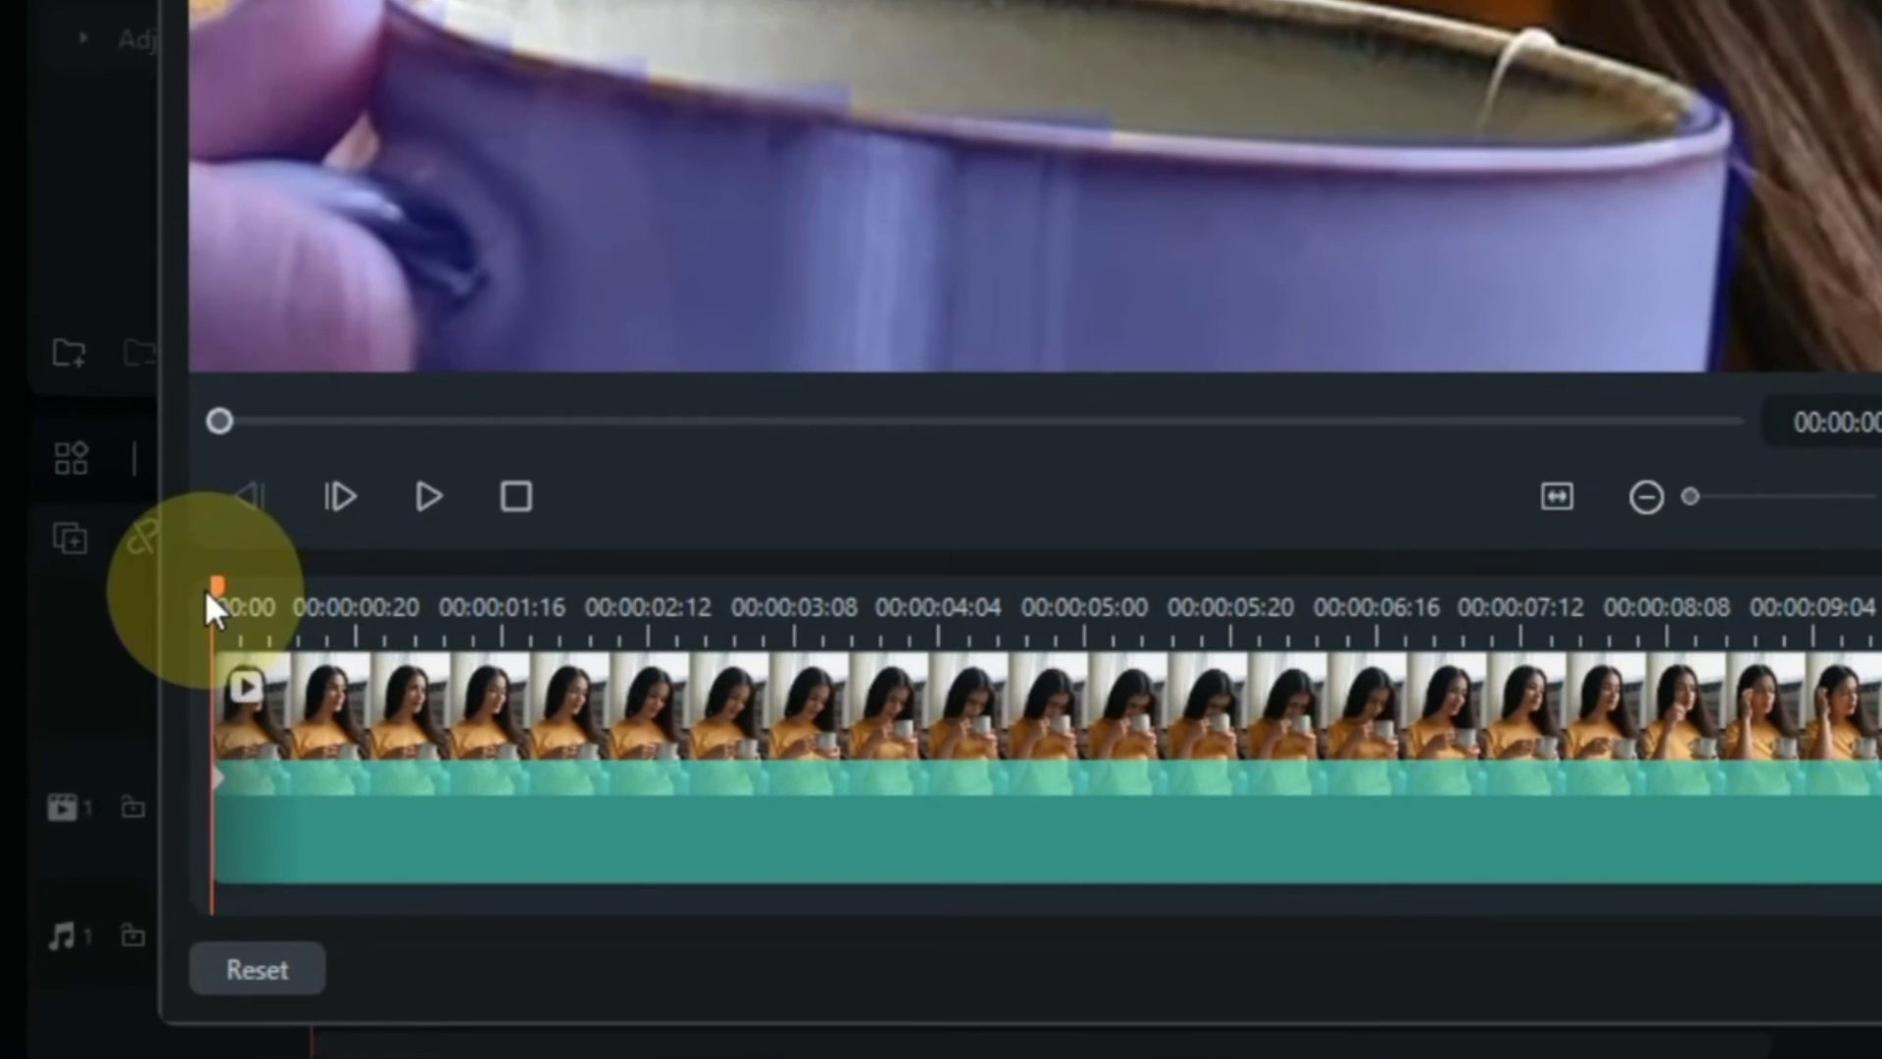
drag(203, 590, 220, 586)
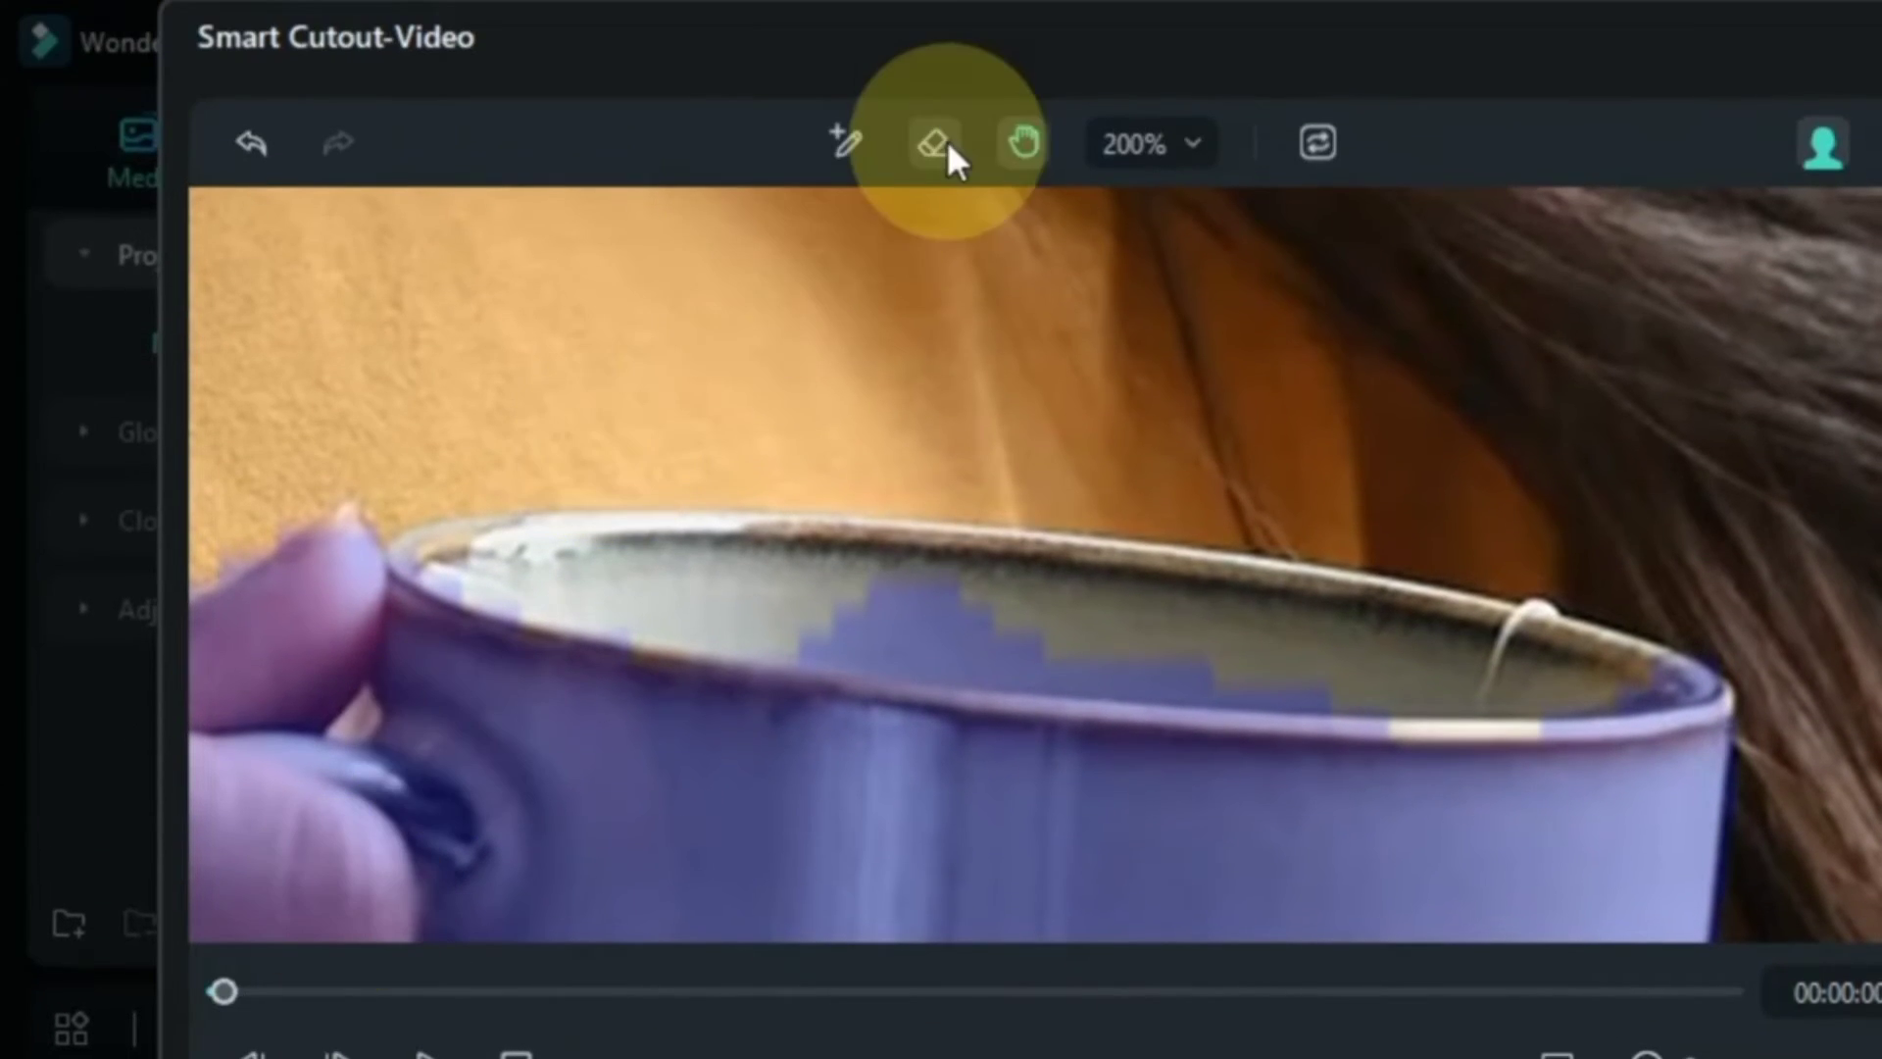
click(947, 143)
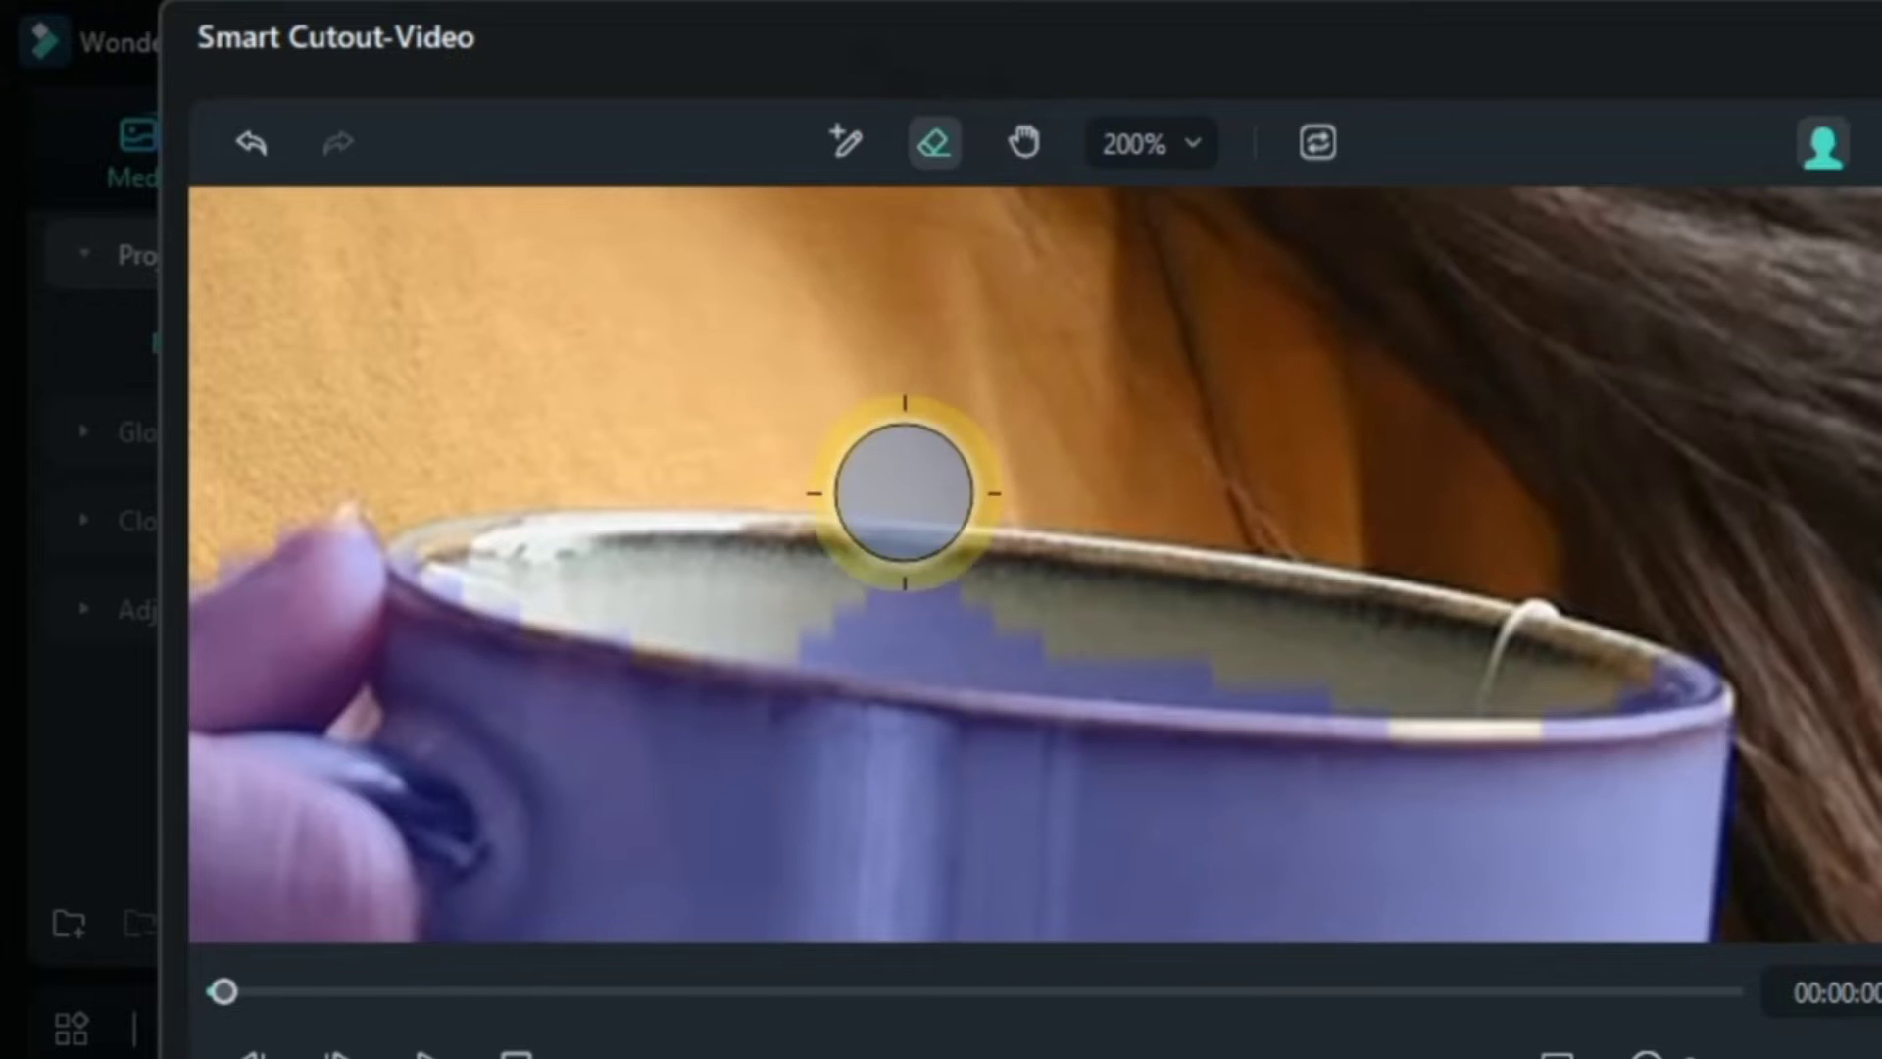
mouse_move(800, 587)
mouse_down()
mouse_move(934, 618)
mouse_move(1375, 646)
mouse_move(776, 595)
mouse_up()
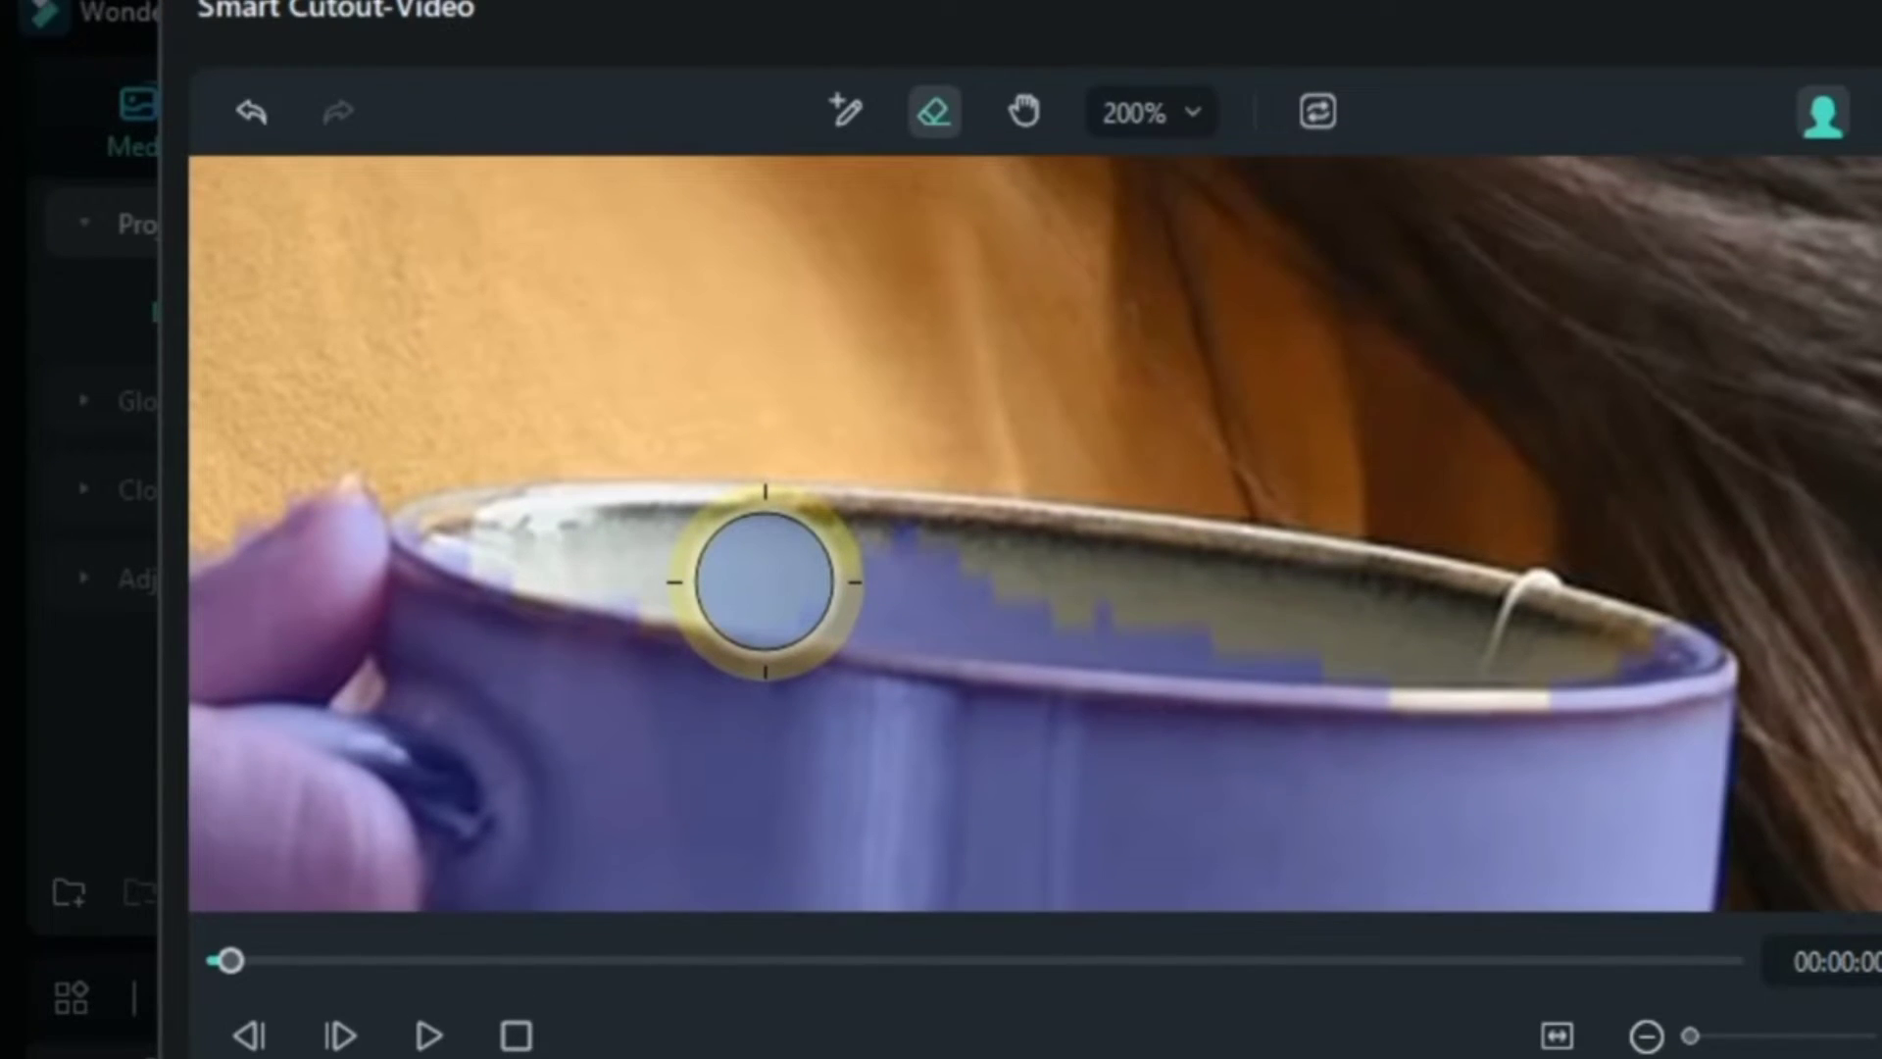
Step: Erase the stray mask from the mug's inner opening and back rim frame by frame, up to about 00:00:03:10
mouse_move(826, 569)
mouse_down()
mouse_move(1323, 605)
mouse_move(1021, 597)
mouse_move(798, 563)
mouse_up()
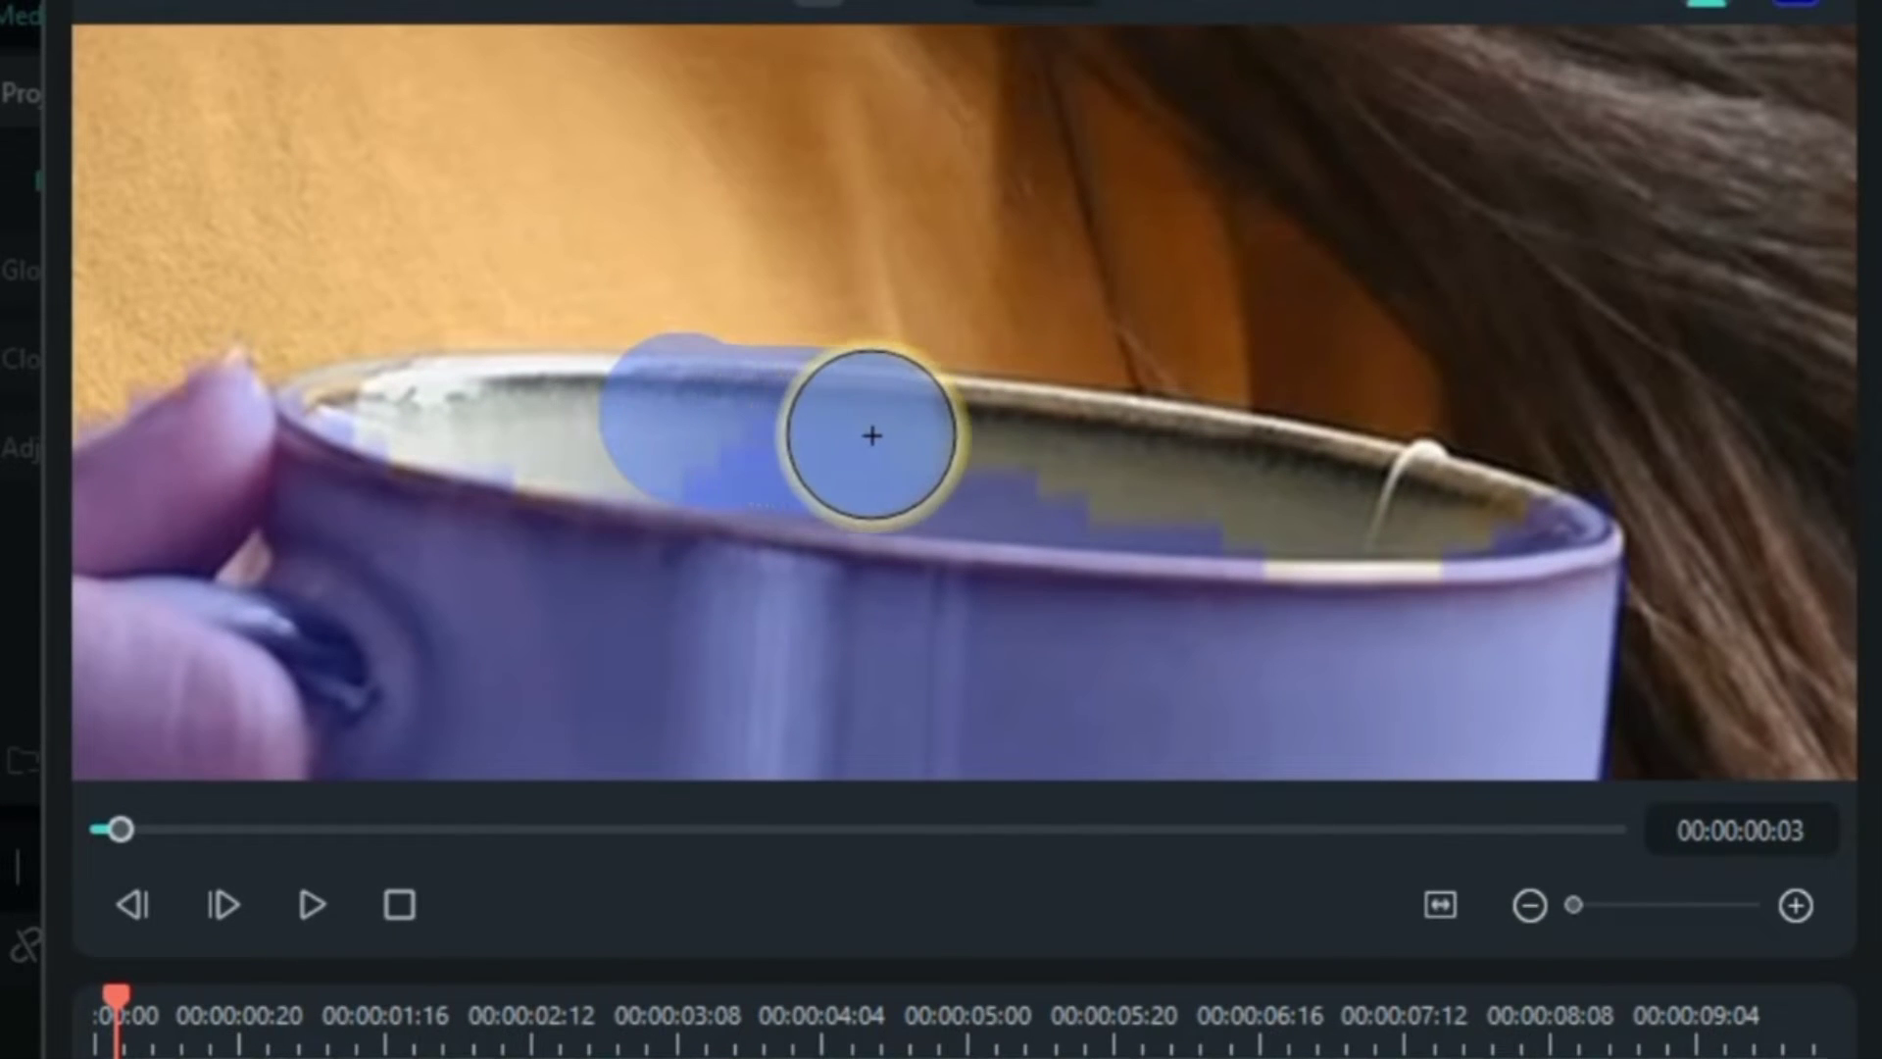
mouse_move(967, 448)
mouse_down()
mouse_move(1198, 436)
mouse_move(1198, 459)
mouse_up()
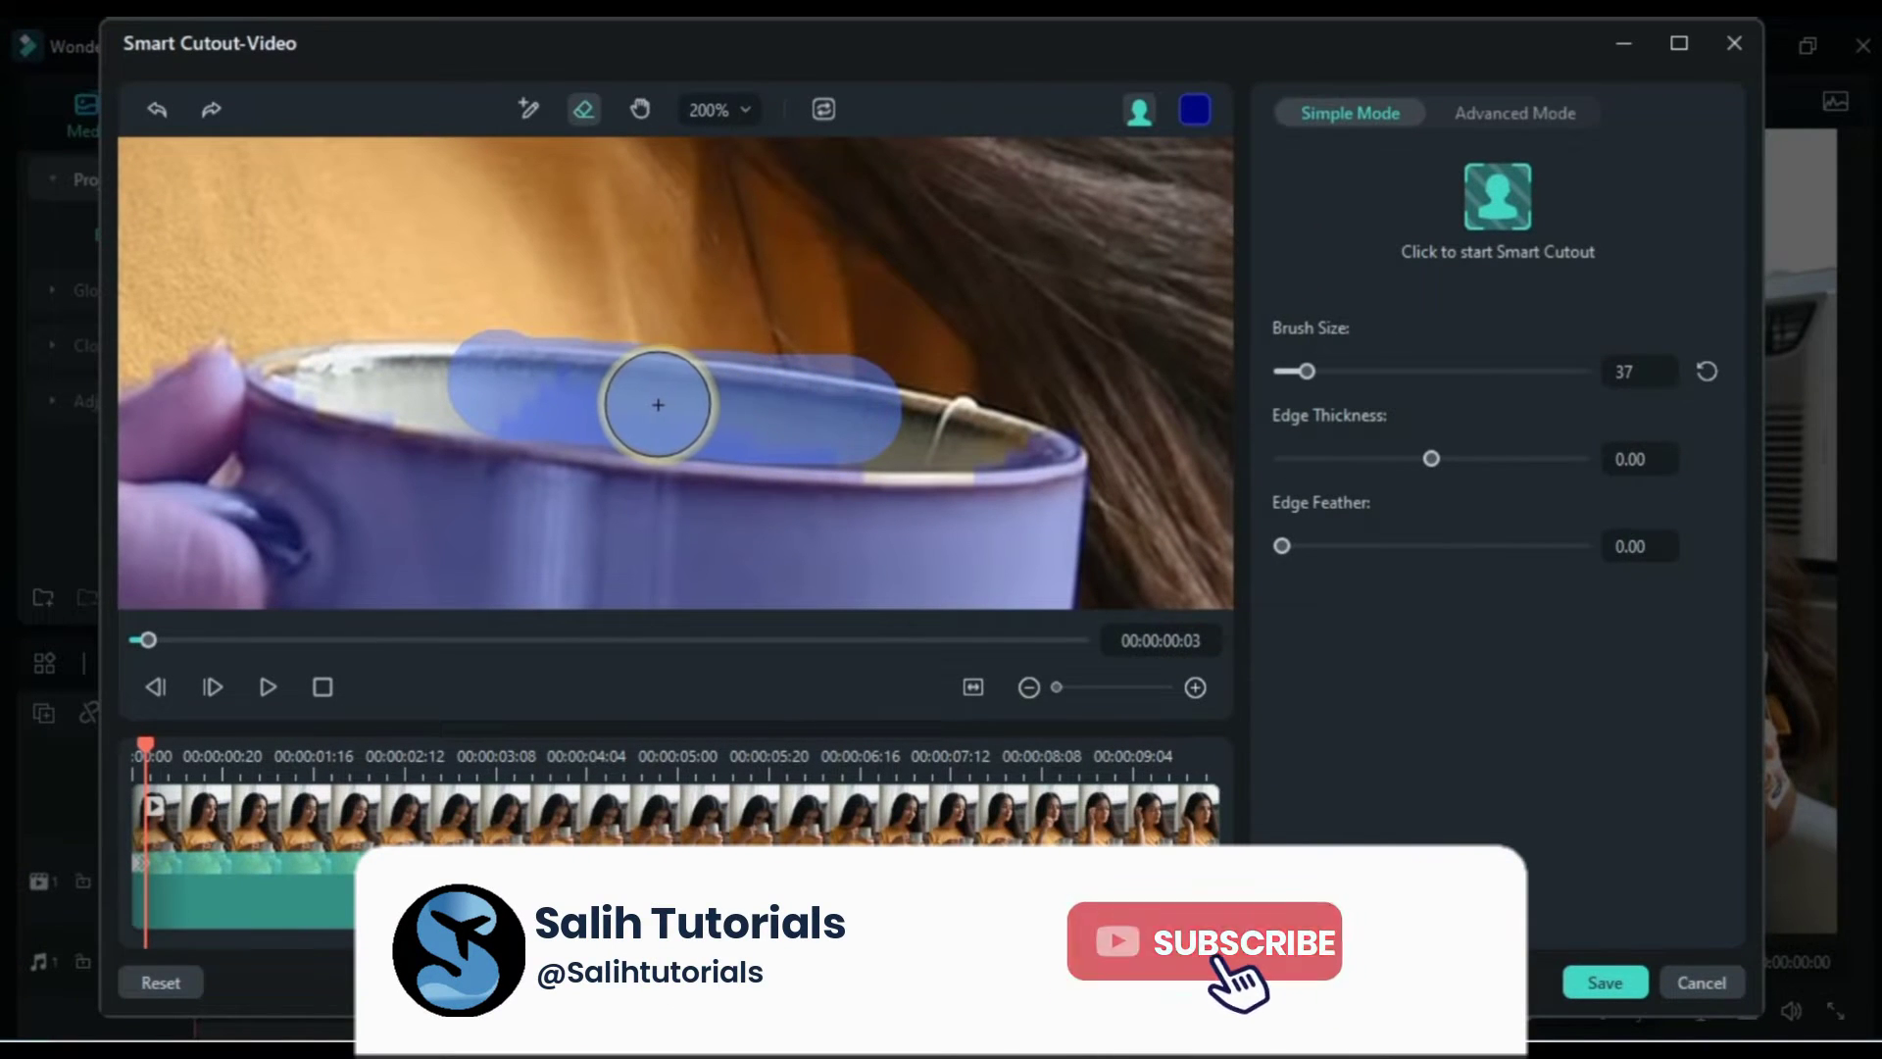
mouse_move(658, 404)
mouse_down()
mouse_move(592, 398)
mouse_move(815, 415)
mouse_move(511, 391)
mouse_up()
mouse_move(754, 402)
mouse_down()
mouse_move(582, 380)
mouse_move(834, 410)
mouse_move(629, 407)
mouse_move(850, 412)
mouse_up()
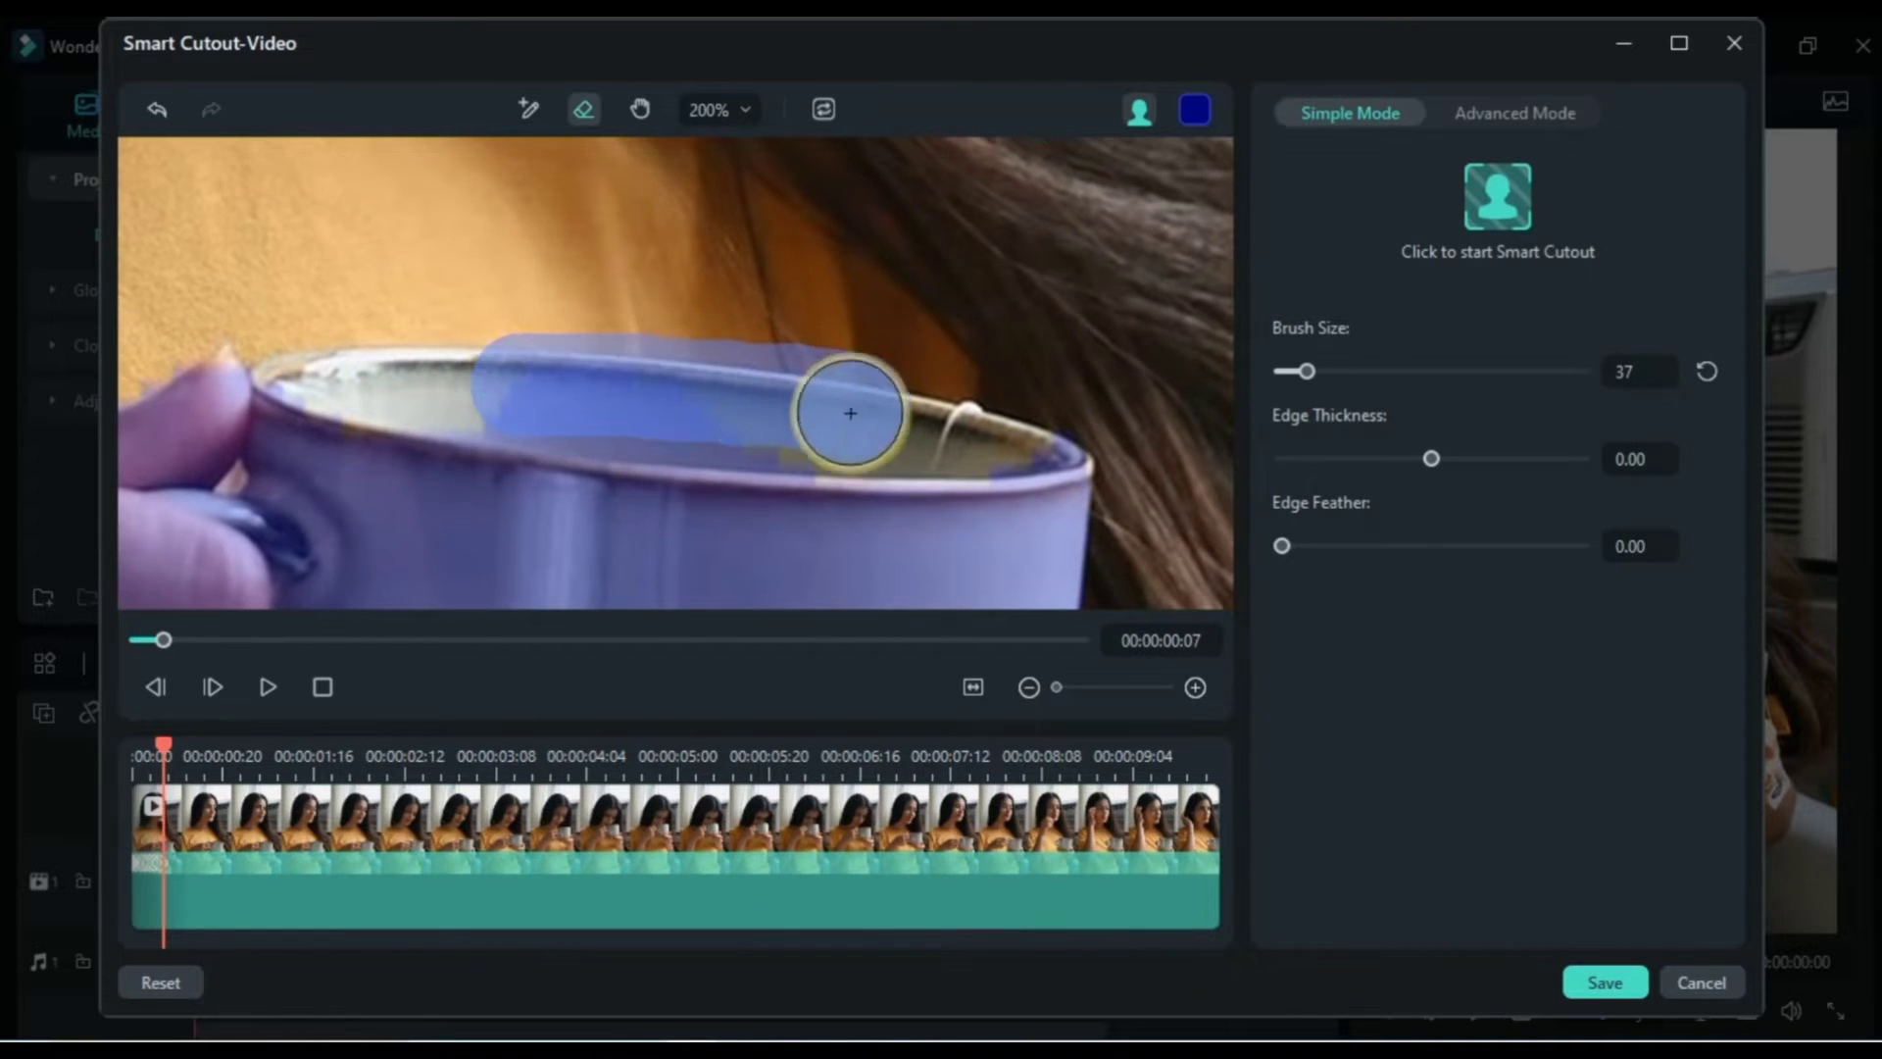
mouse_move(604, 404)
mouse_down()
mouse_move(551, 376)
mouse_move(756, 412)
mouse_move(499, 385)
mouse_up()
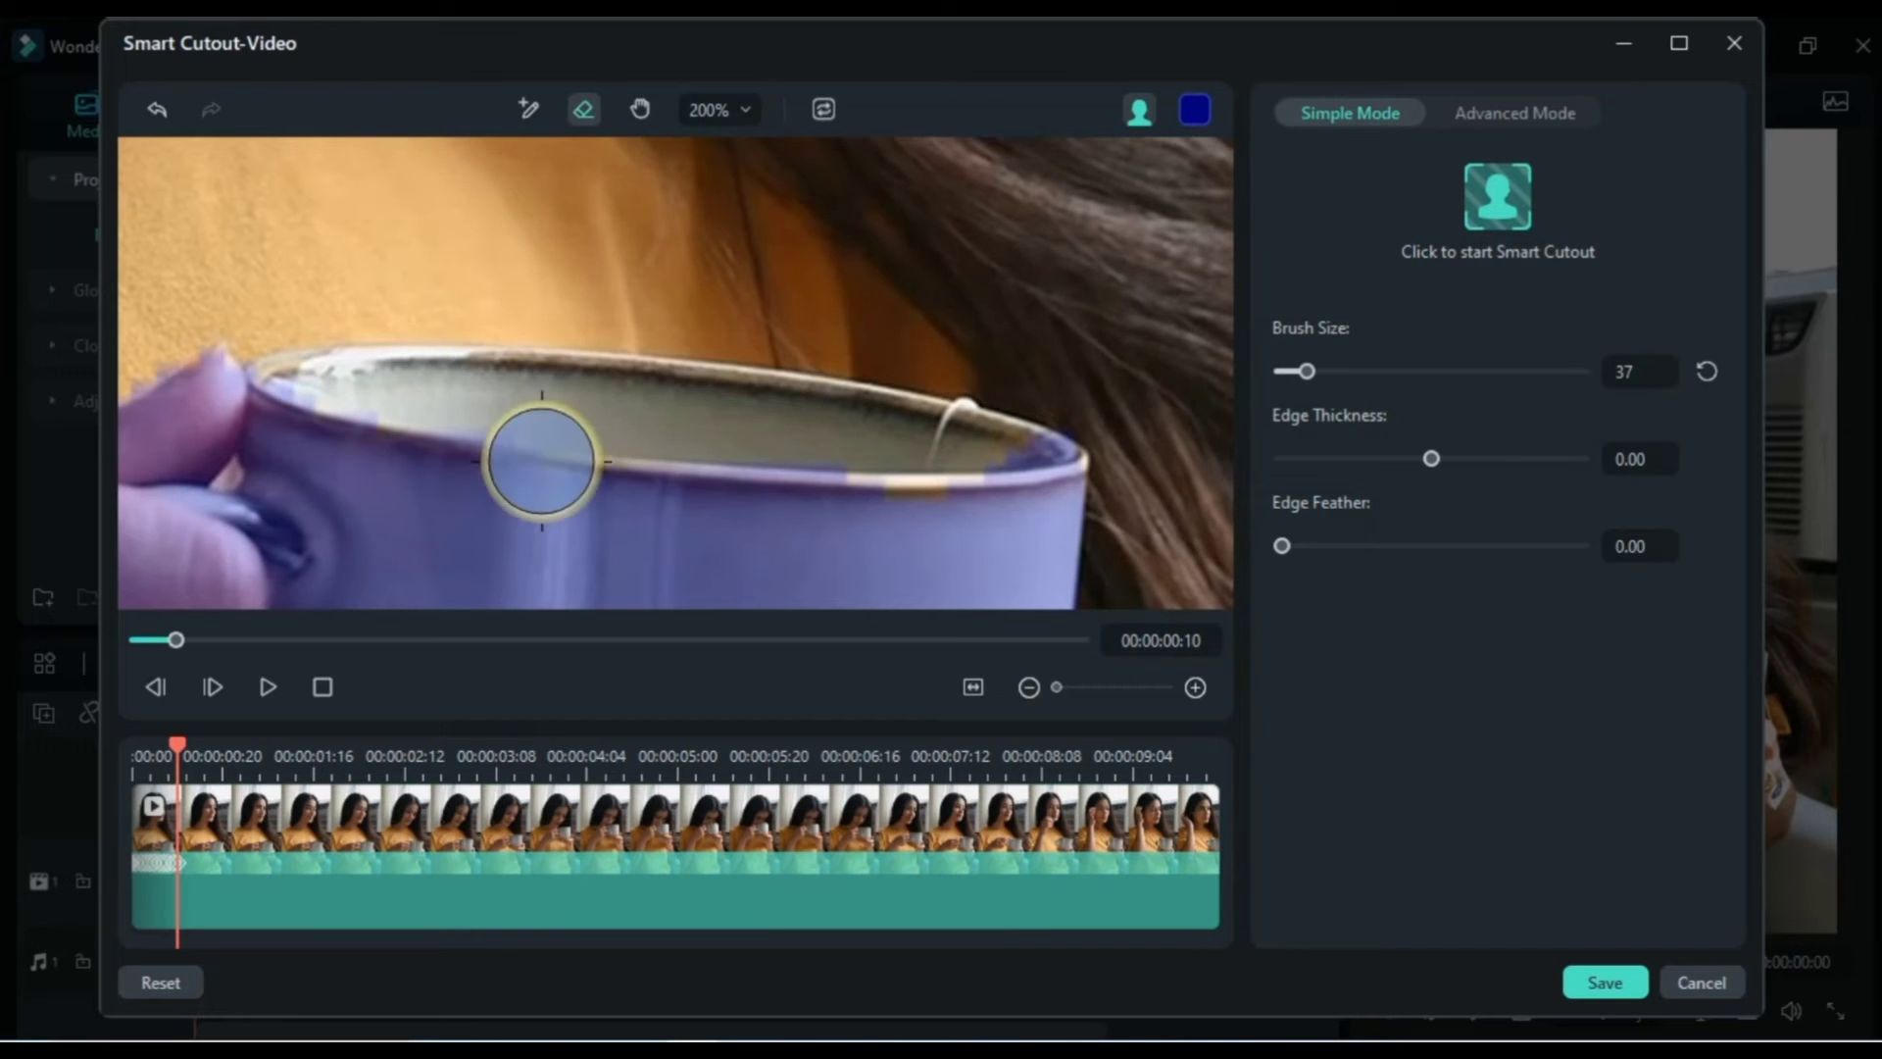
drag(798, 415, 440, 382)
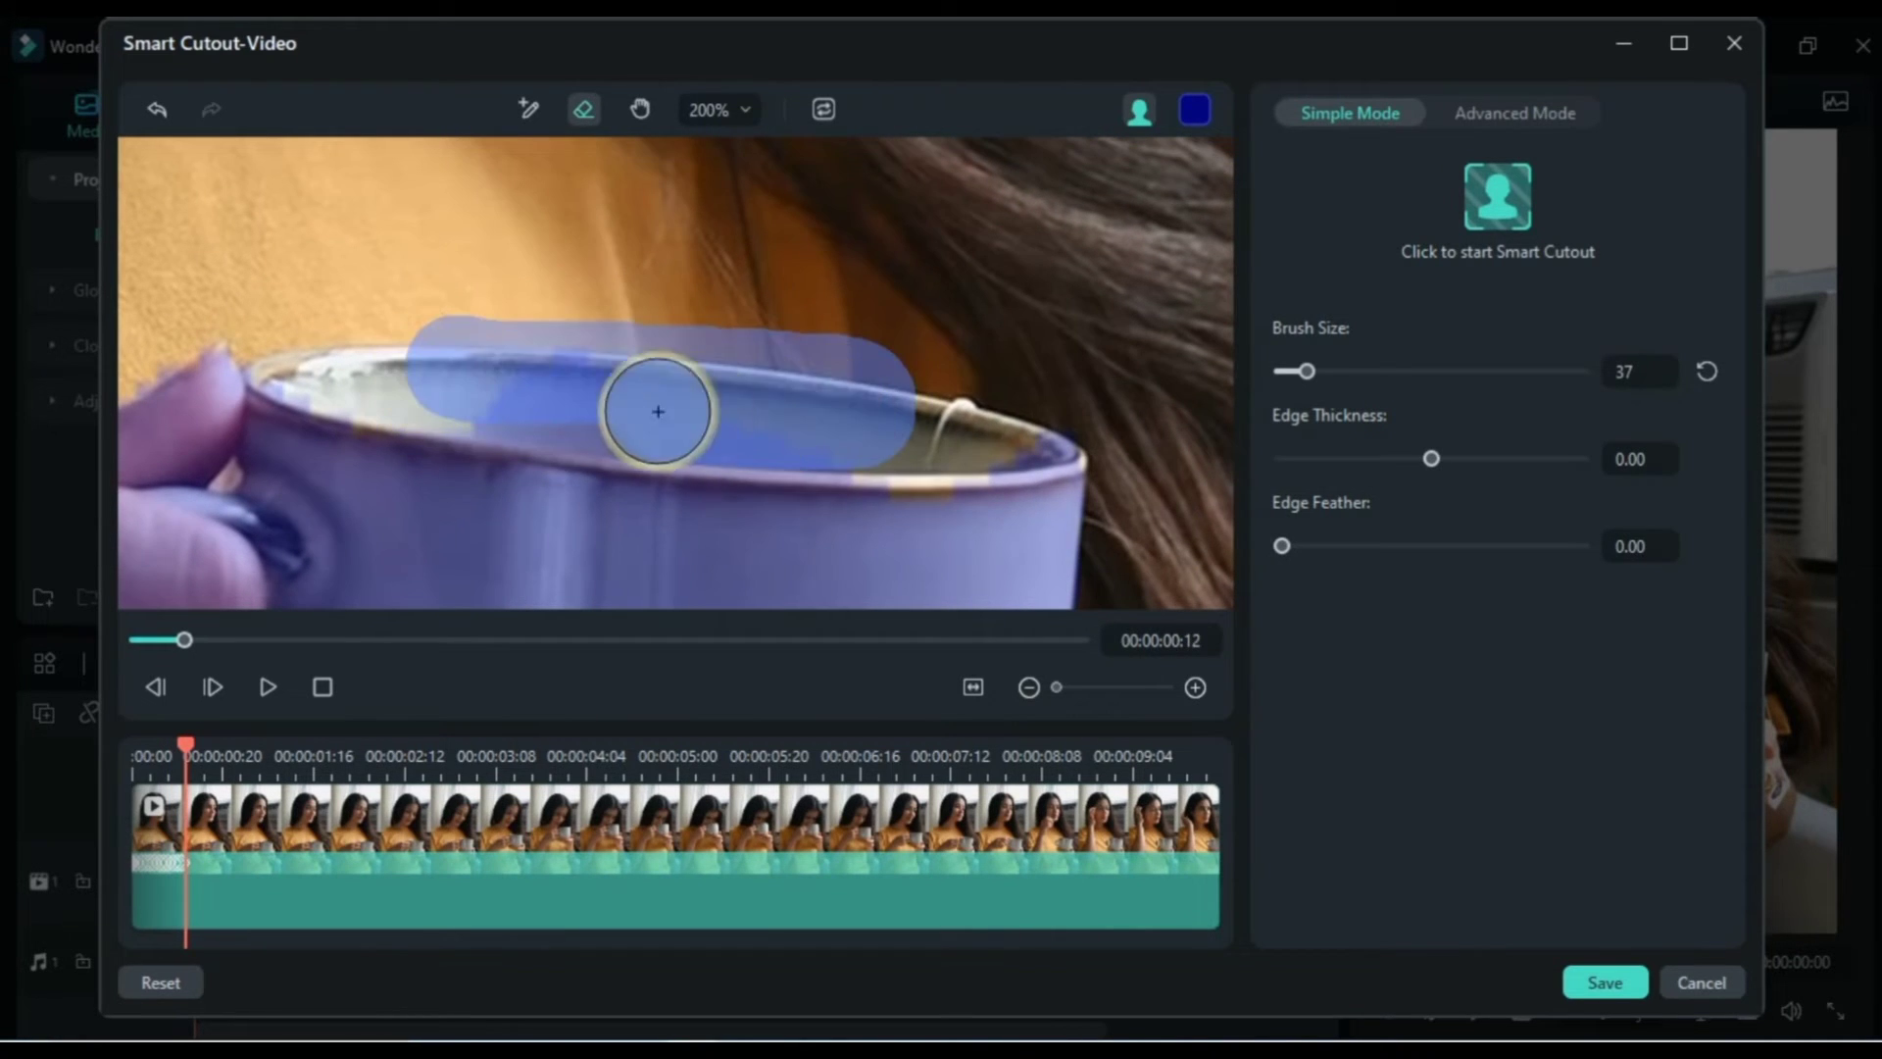
mouse_move(810, 396)
mouse_down()
mouse_move(553, 398)
mouse_move(728, 416)
mouse_move(500, 386)
mouse_up()
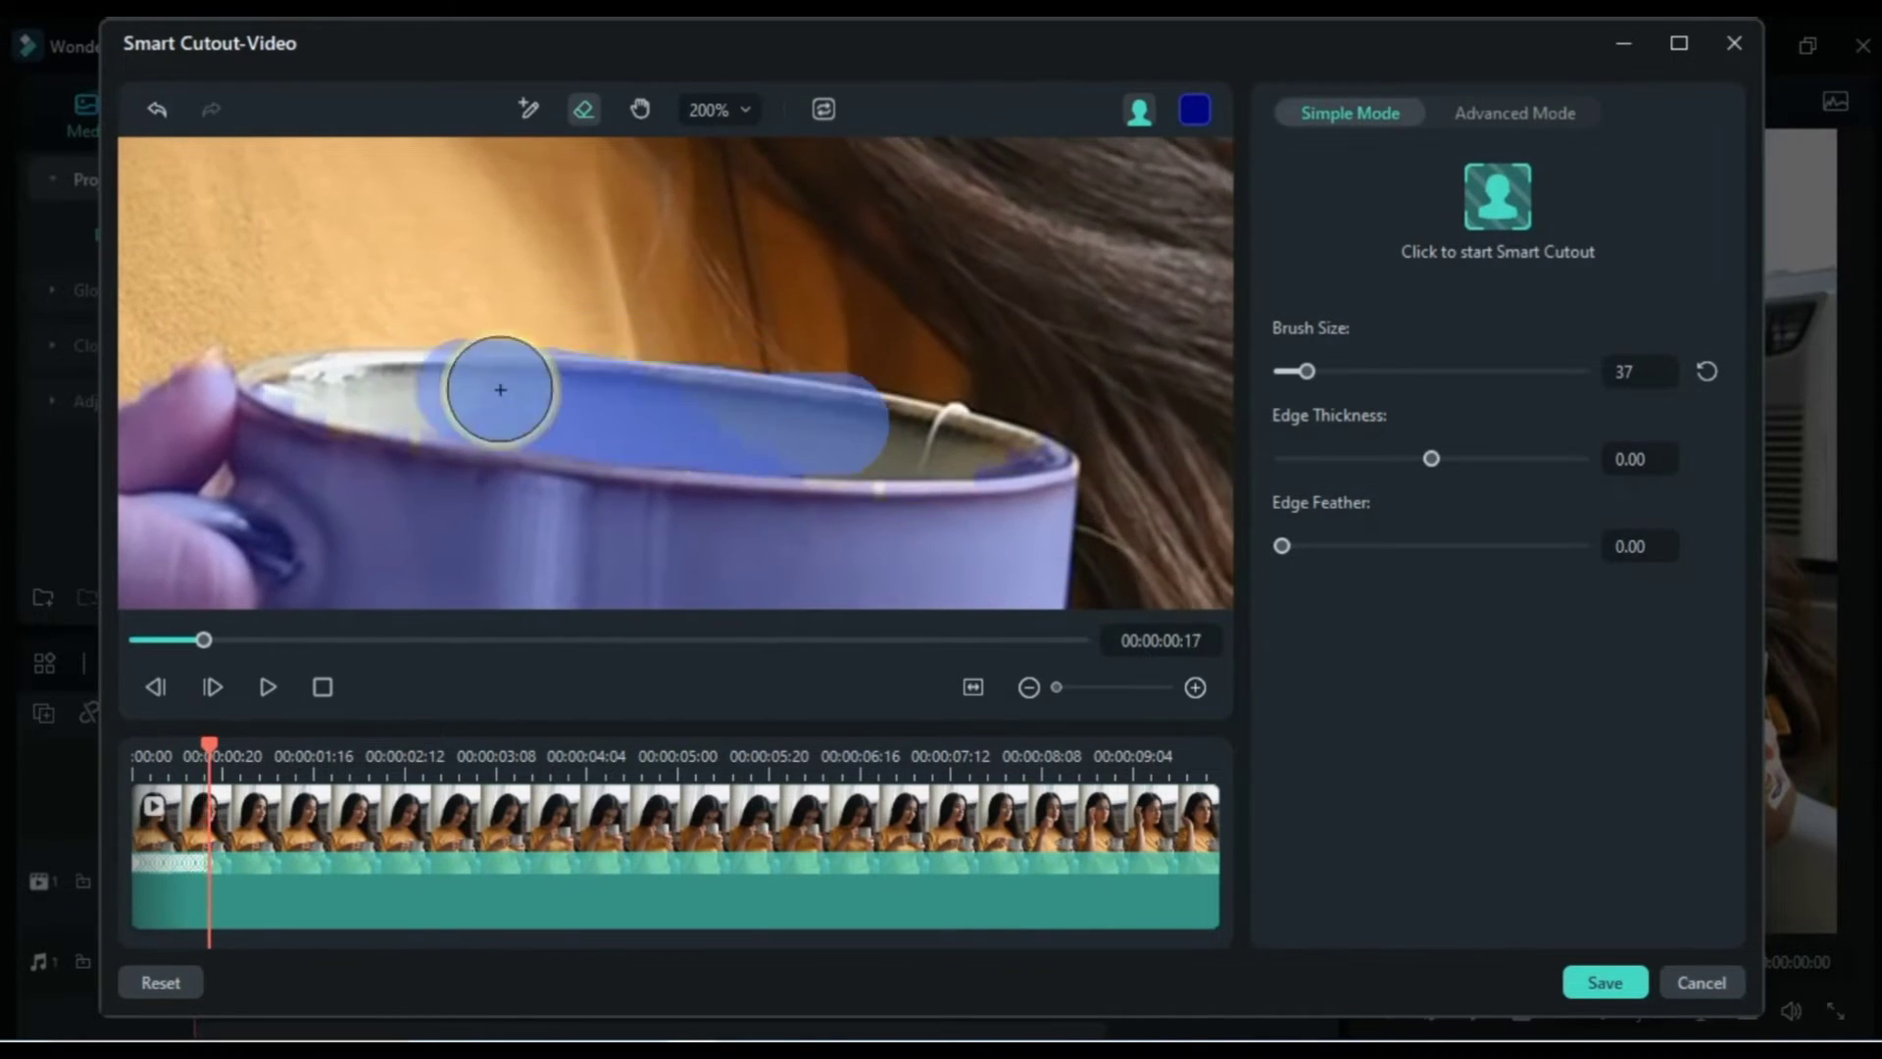
mouse_move(384, 355)
mouse_down()
mouse_move(567, 373)
mouse_move(792, 357)
mouse_move(781, 399)
mouse_move(496, 379)
mouse_move(399, 323)
mouse_move(655, 256)
mouse_move(630, 324)
mouse_move(500, 344)
mouse_move(904, 306)
mouse_move(781, 257)
mouse_up()
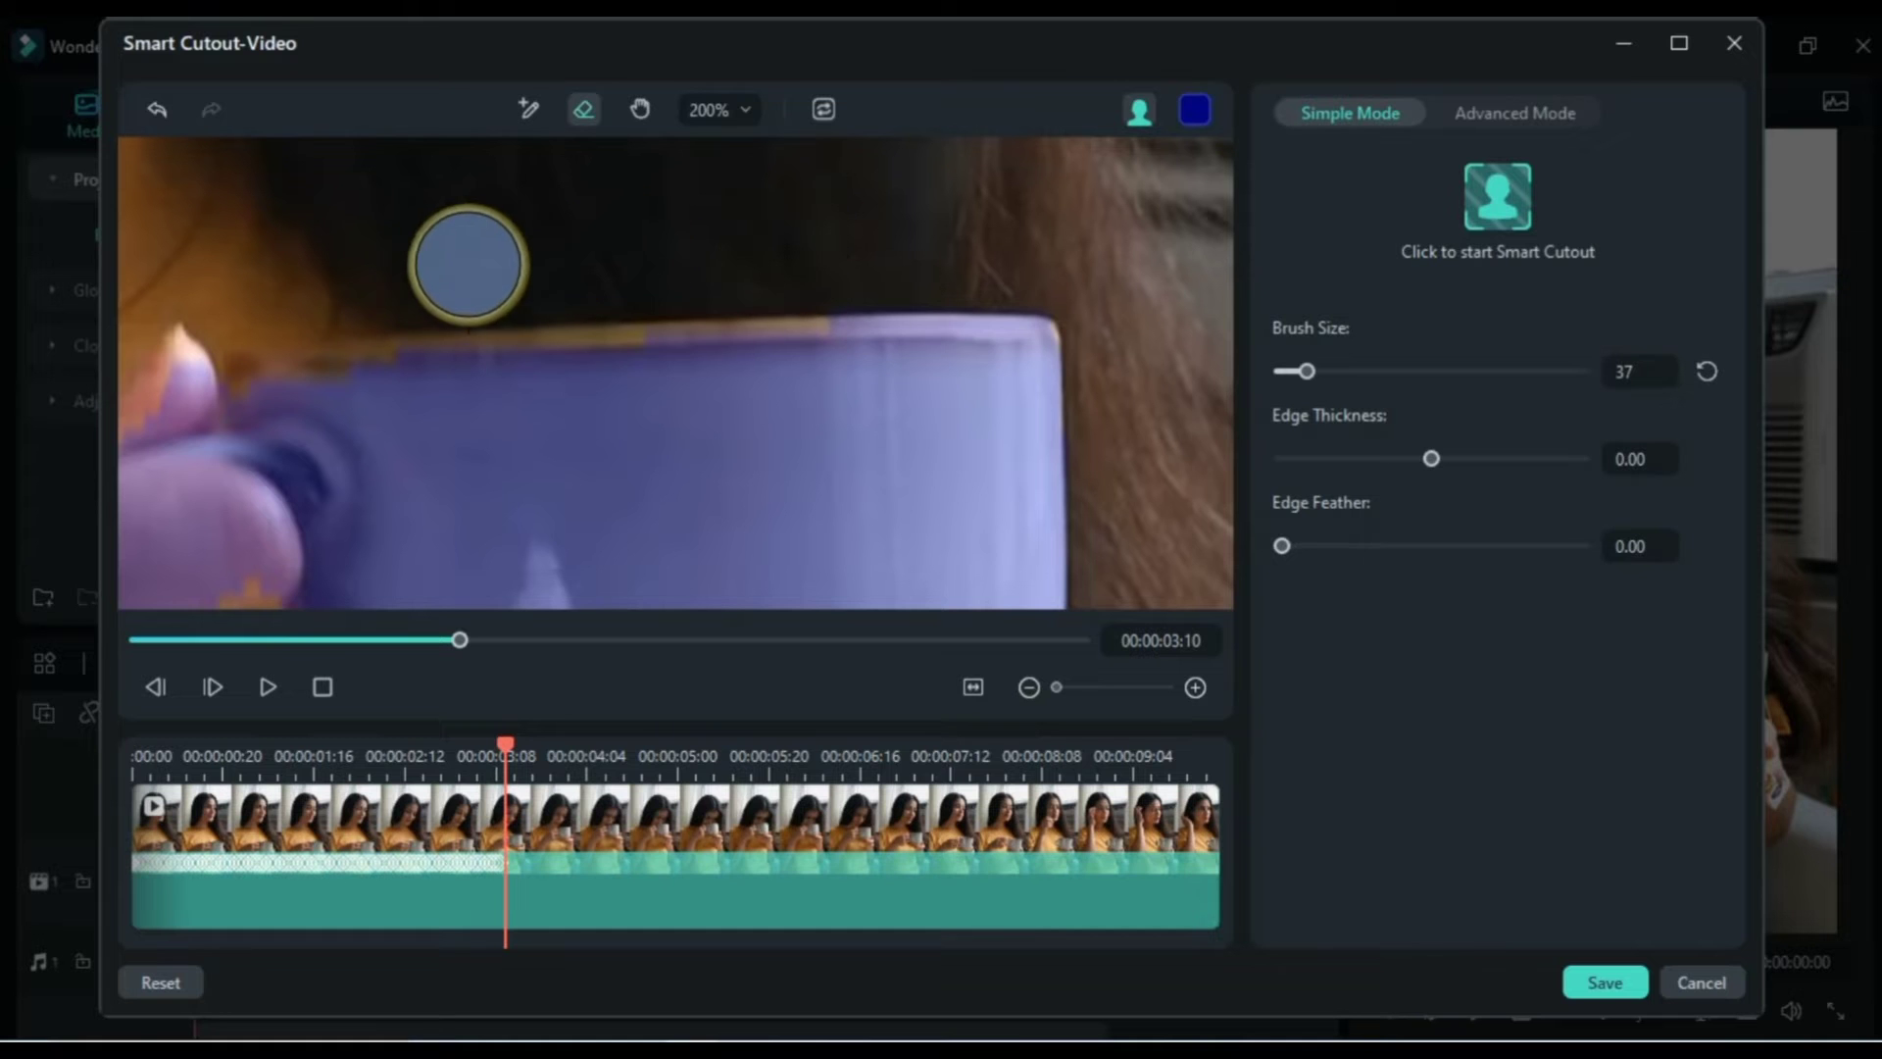
drag(416, 274, 417, 274)
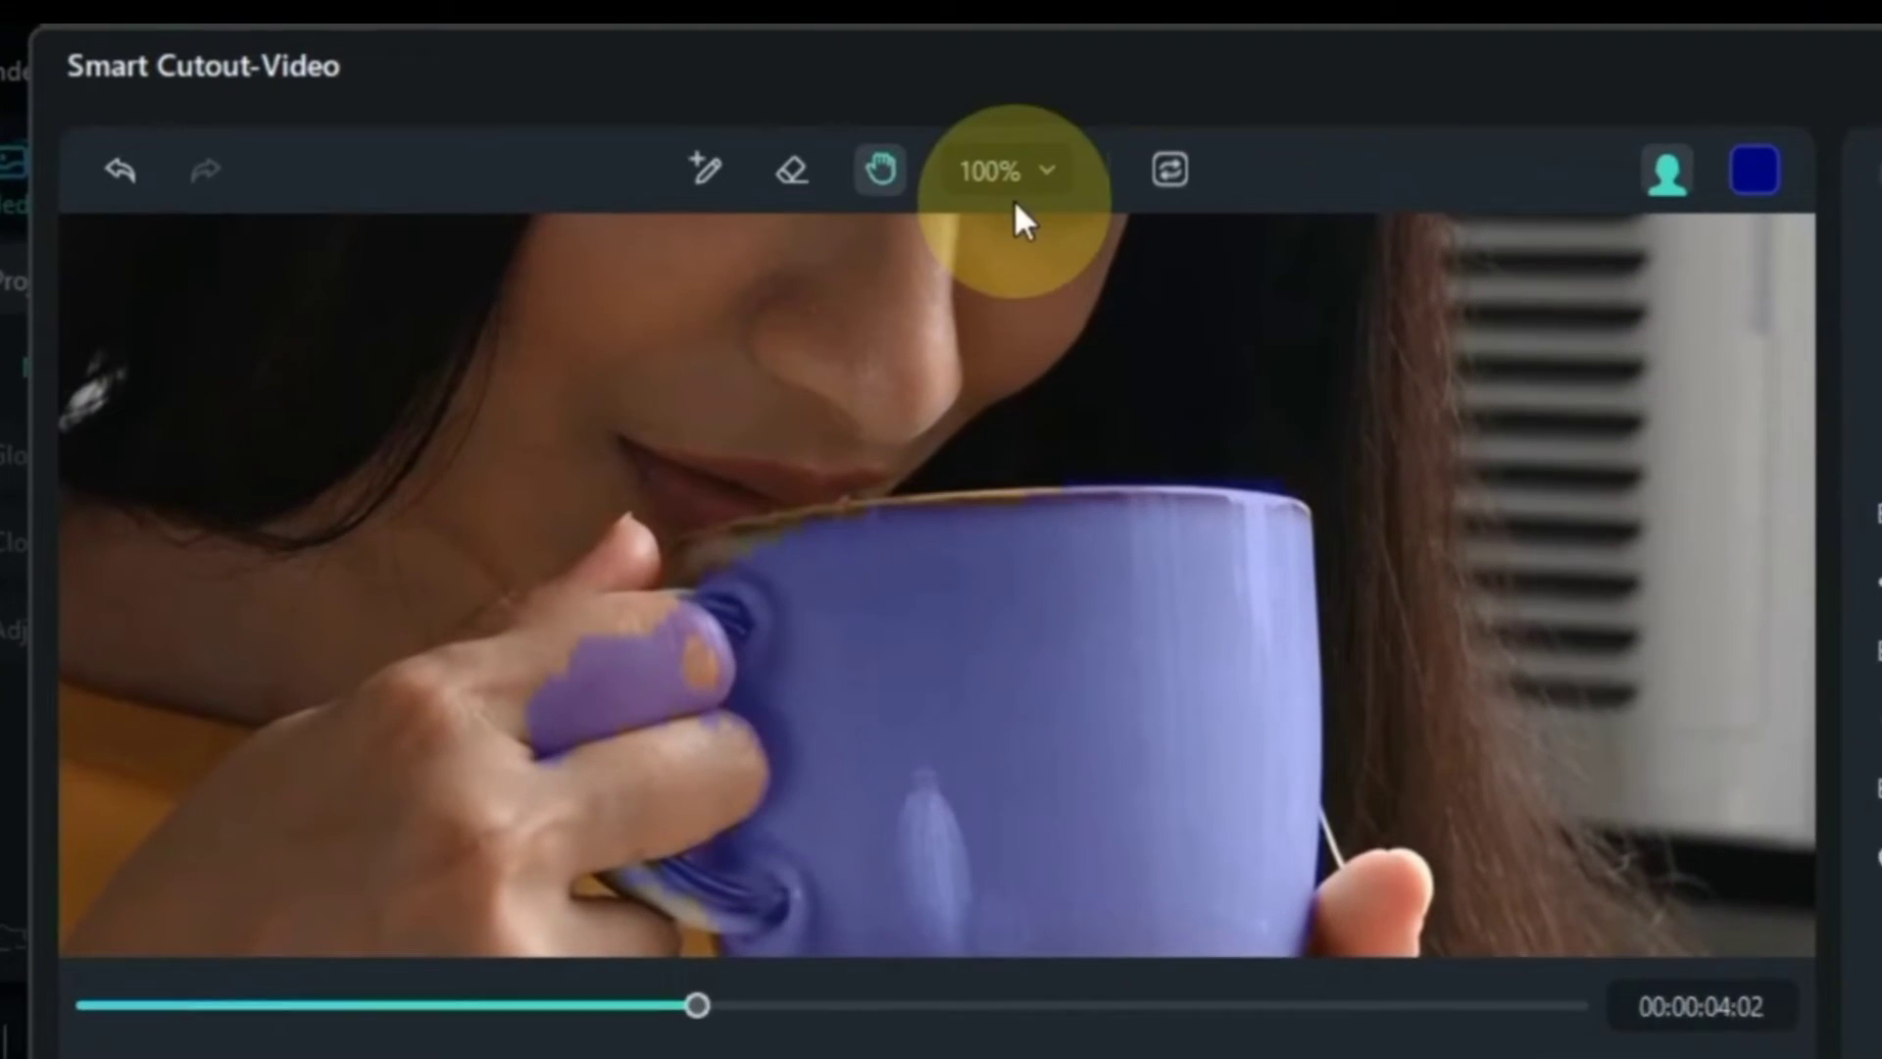
Step: Brush the missing mask onto the mug's upper rim on frame 00:00:03:16, working at 200% zoom
click(721, 112)
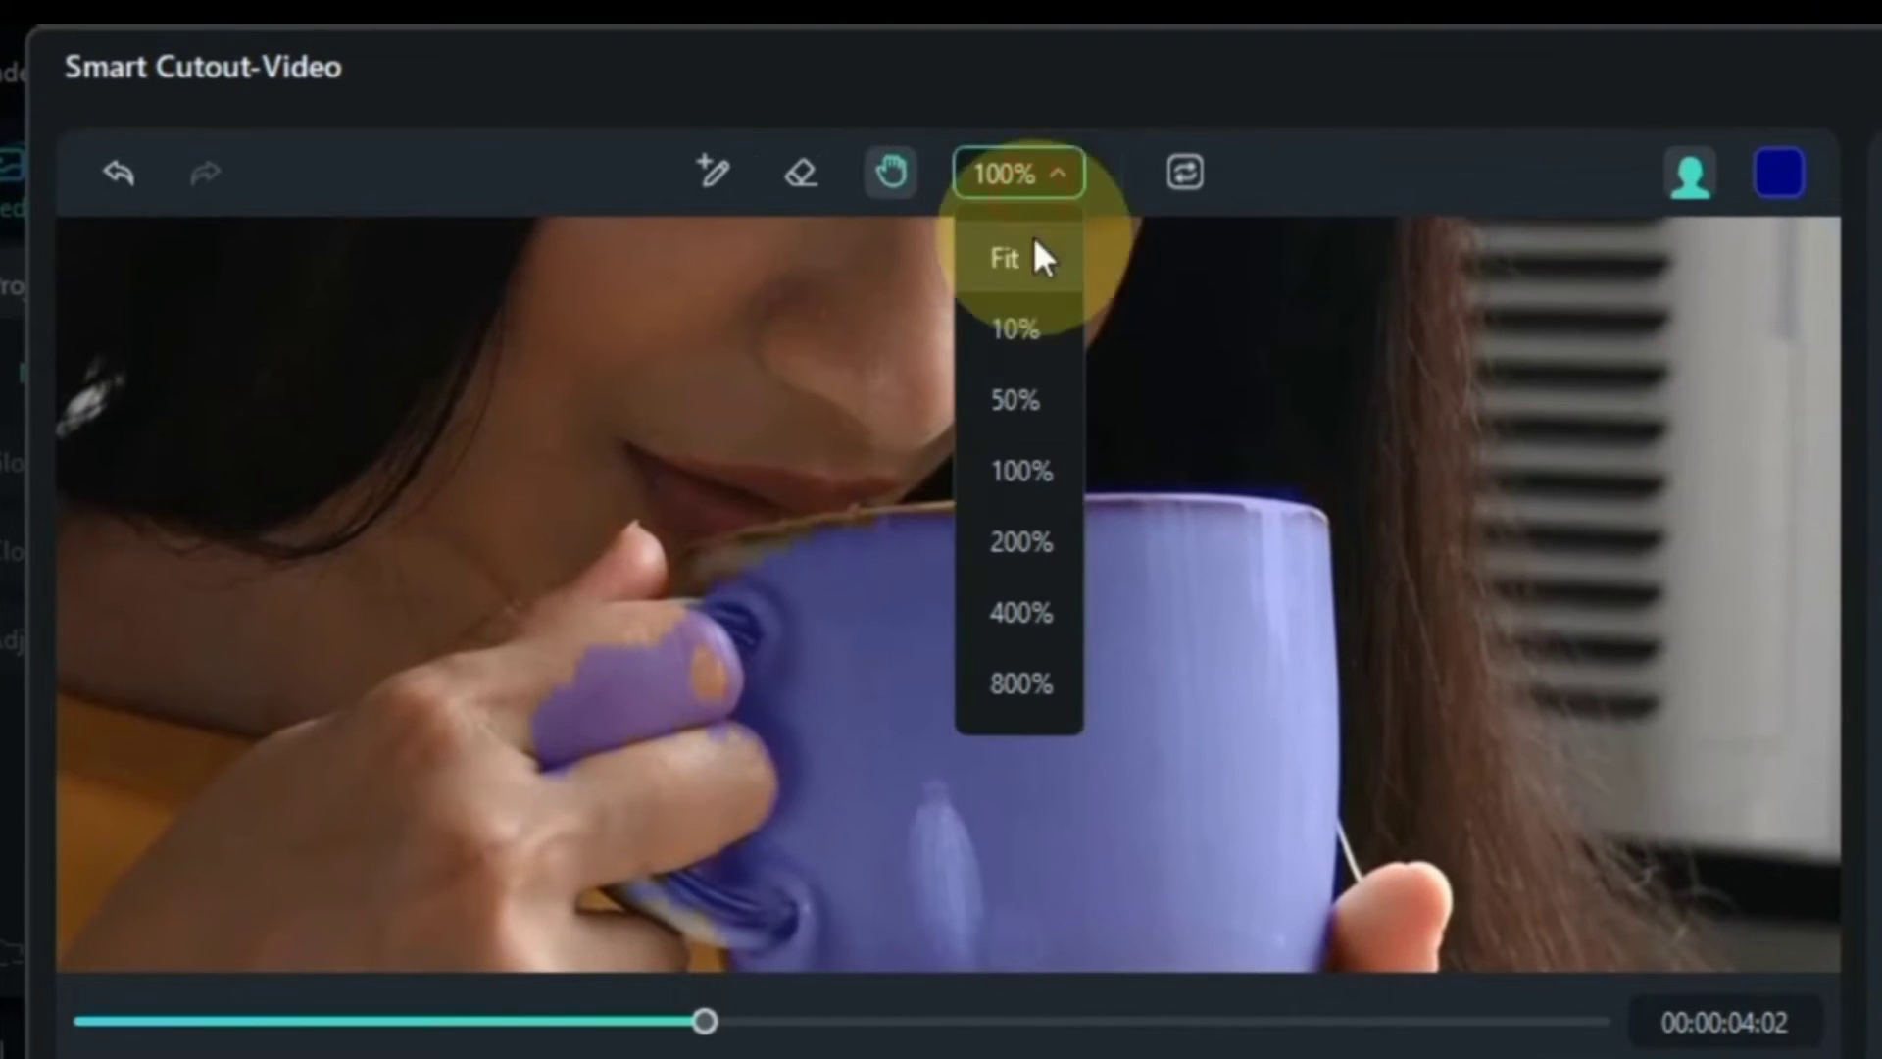
click(1014, 541)
drag(1034, 550, 923, 772)
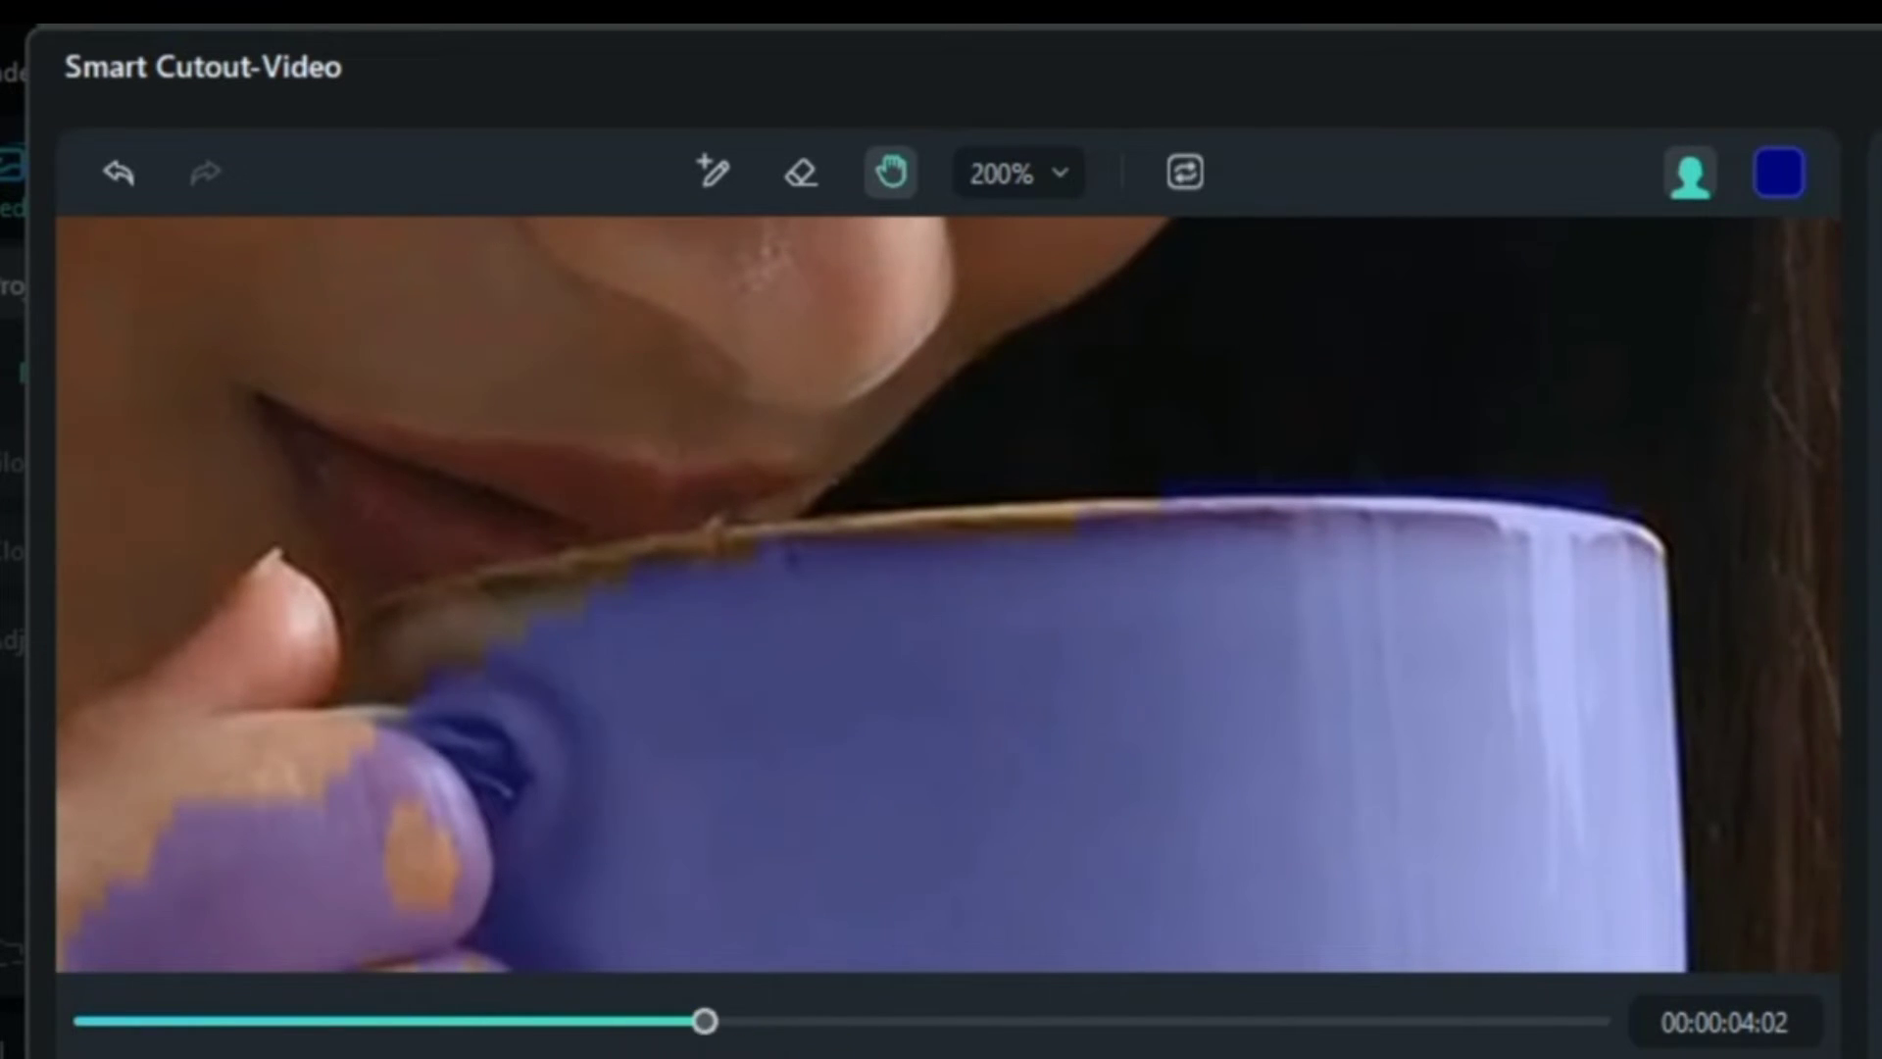
drag(775, 1058, 722, 1058)
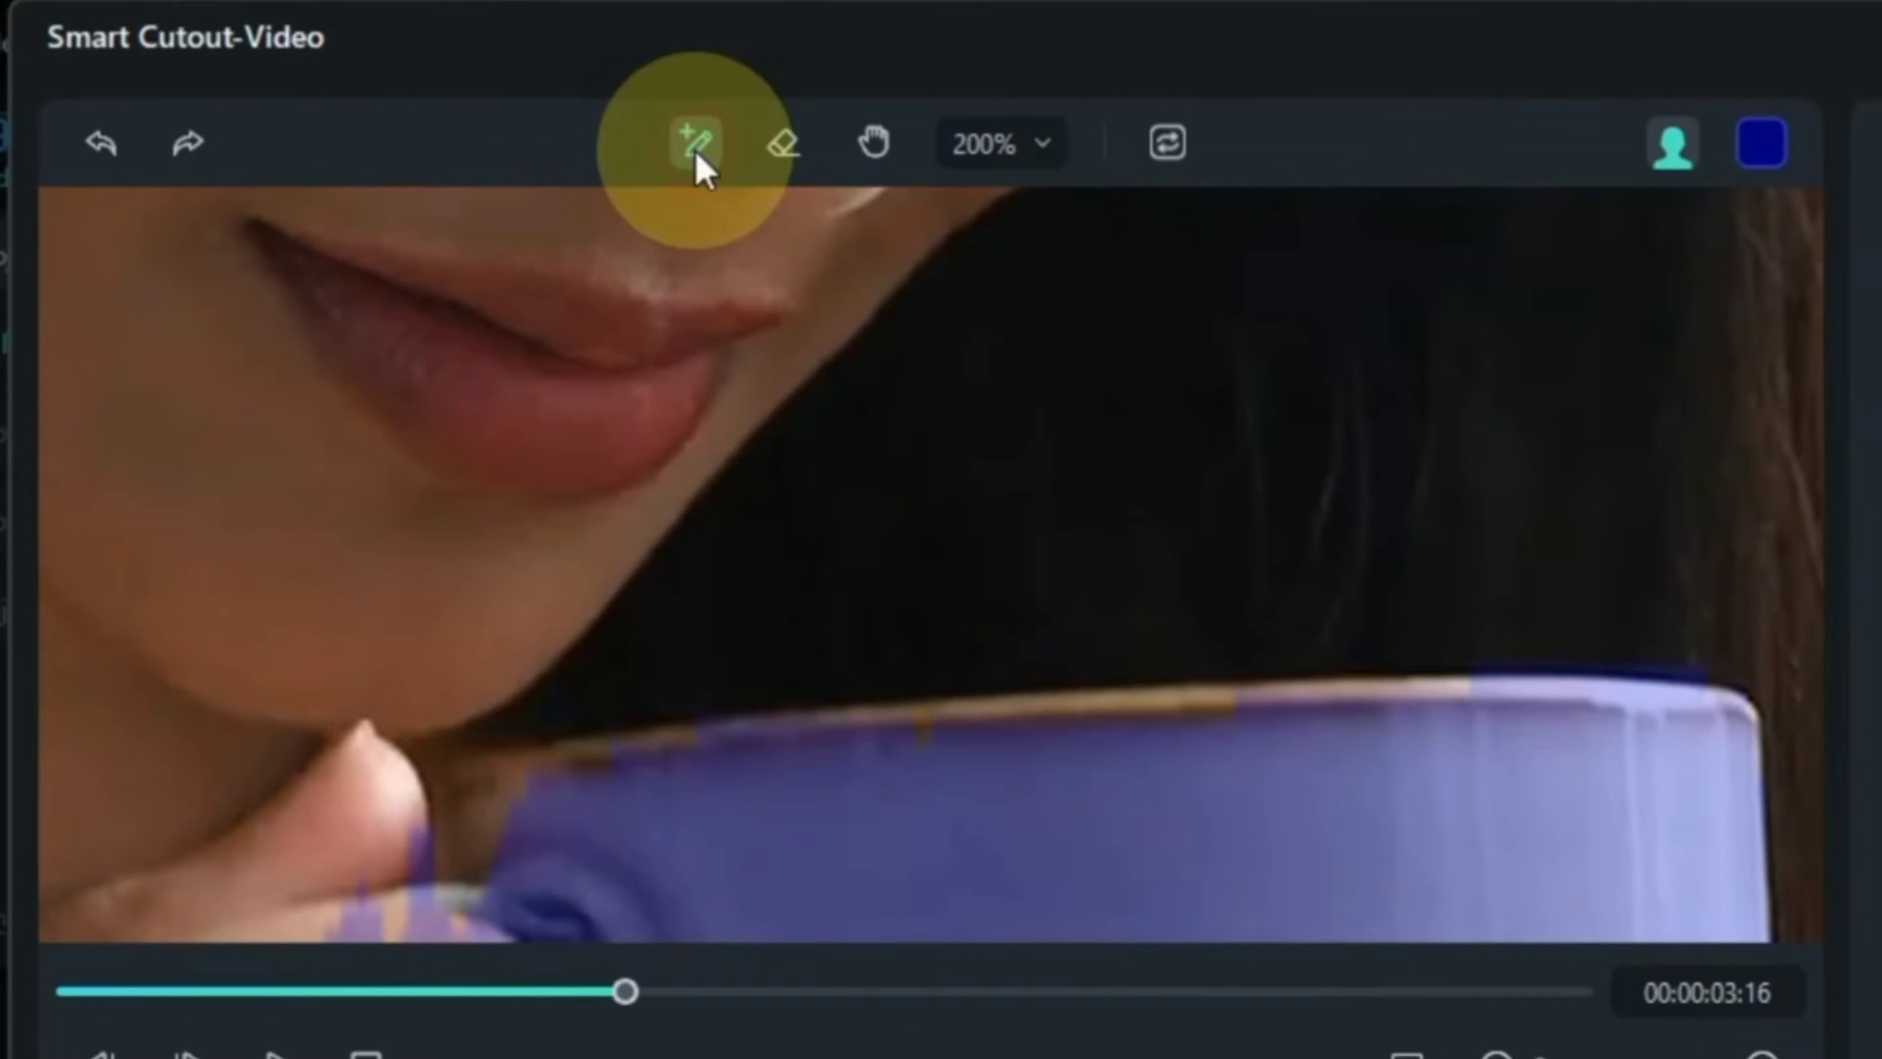
click(529, 108)
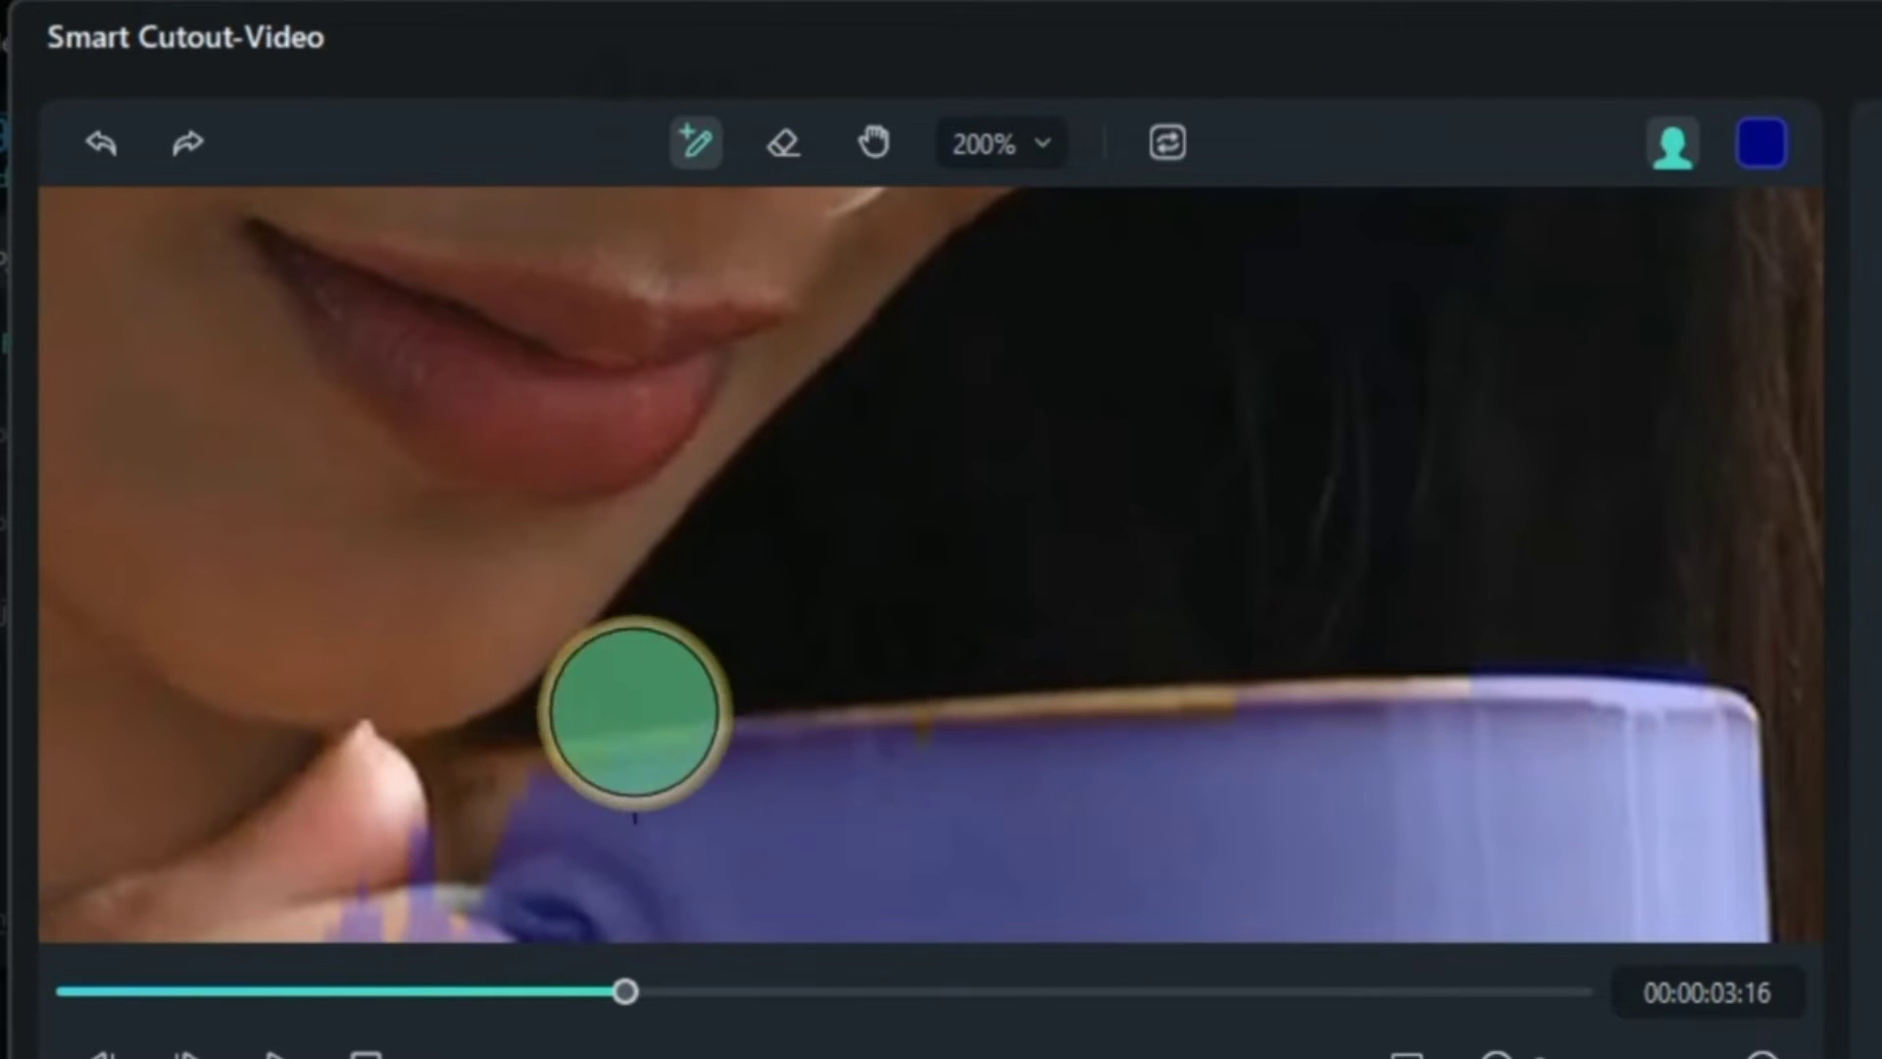
mouse_move(488, 845)
mouse_down()
mouse_move(1095, 774)
mouse_move(1563, 756)
mouse_up()
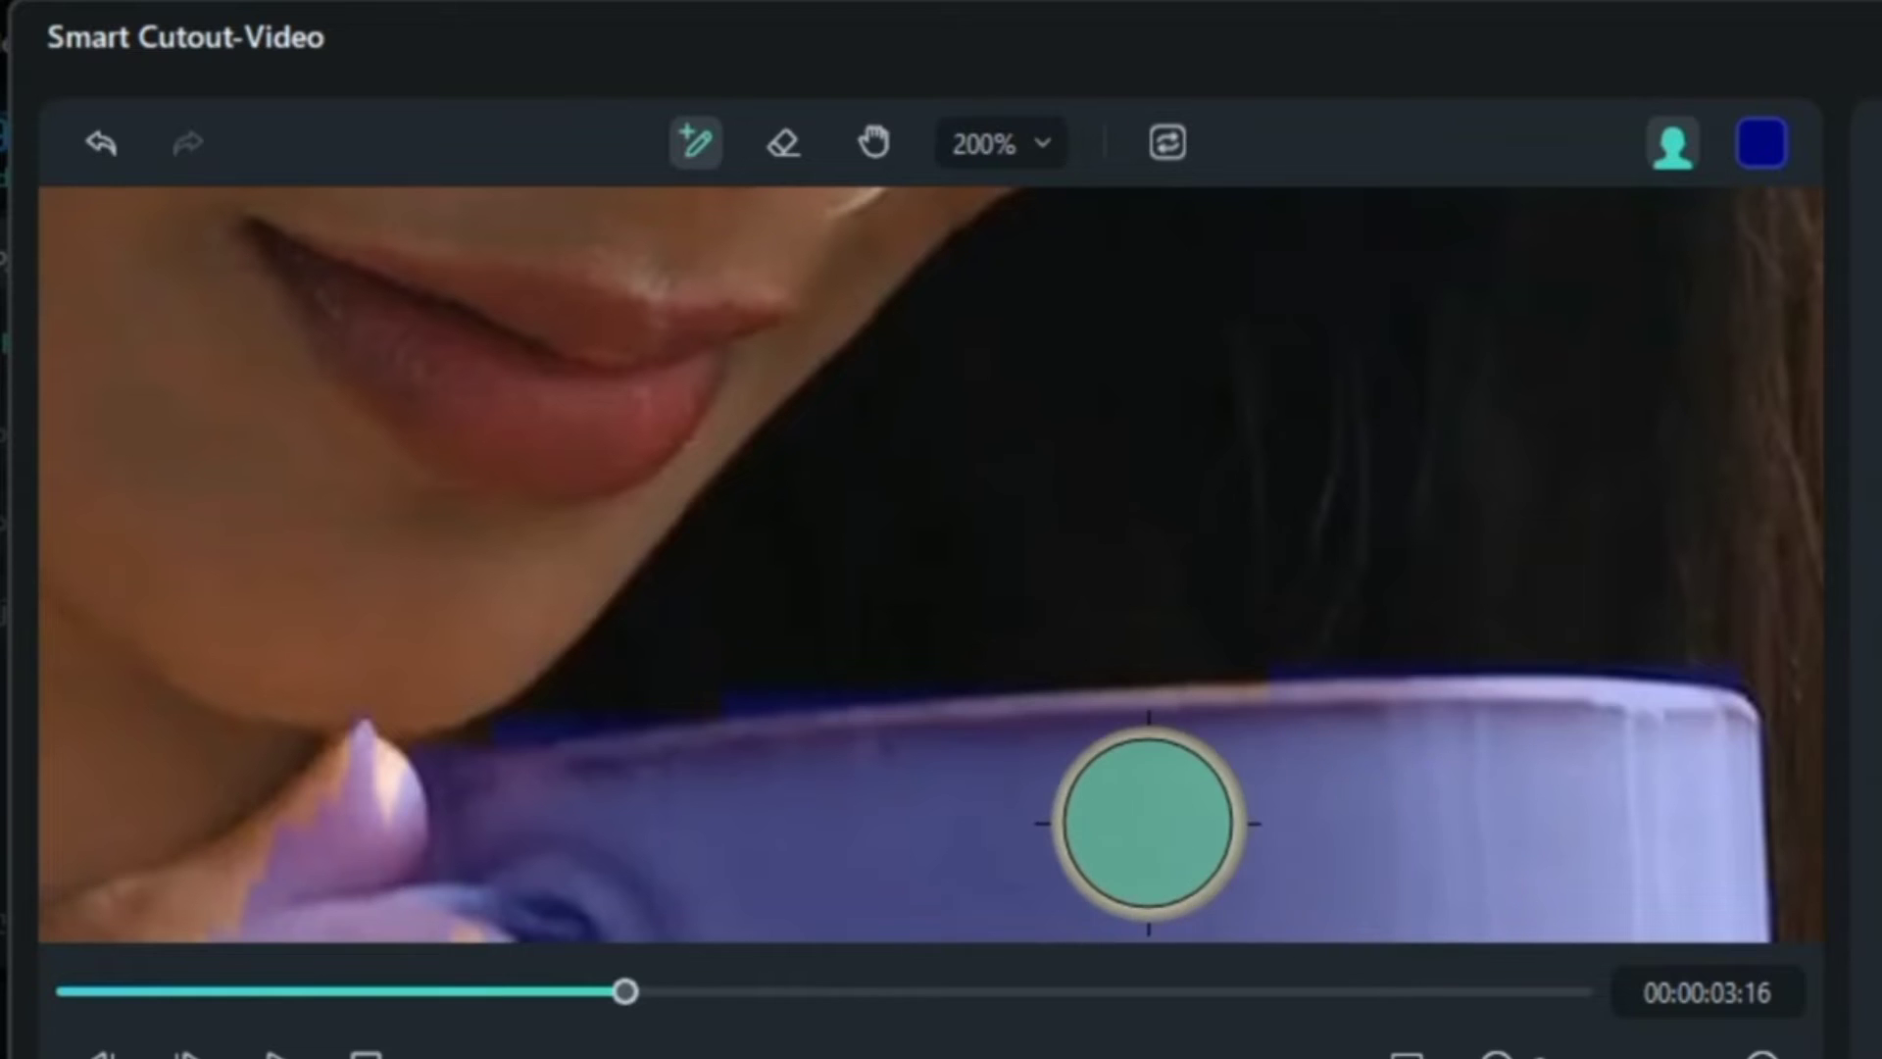
Step: Brush the missing mask onto the mug's rim frame by frame from 00:00:03:17 to 00:00:03:20, redoing any bad stroke
key(Right)
mouse_move(496, 811)
mouse_down()
mouse_move(874, 761)
mouse_move(1343, 735)
mouse_move(1217, 722)
mouse_move(786, 749)
mouse_move(484, 799)
mouse_up()
key(ctrl+z)
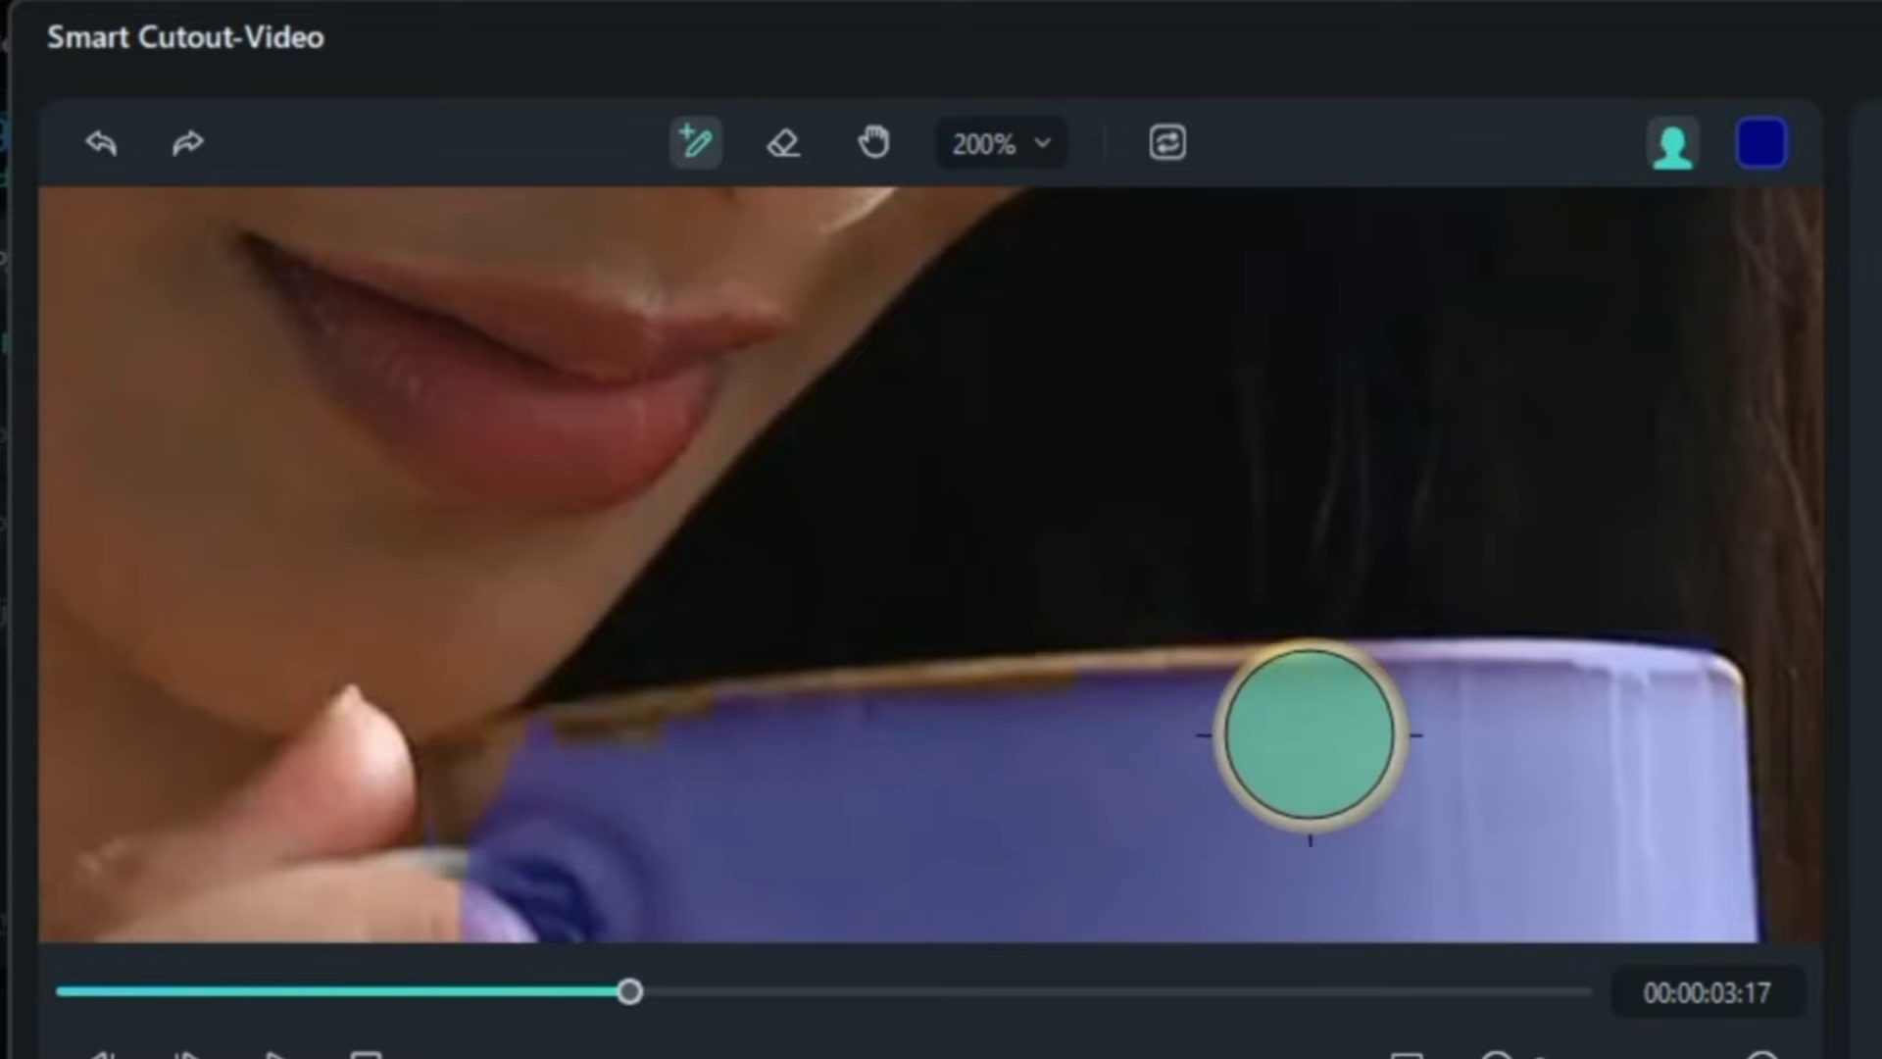
mouse_move(1311, 732)
mouse_down()
mouse_move(886, 752)
mouse_move(510, 801)
mouse_move(748, 748)
mouse_move(1269, 706)
mouse_move(1317, 752)
mouse_up()
mouse_move(1074, 709)
mouse_down()
mouse_move(520, 752)
mouse_move(496, 790)
mouse_up()
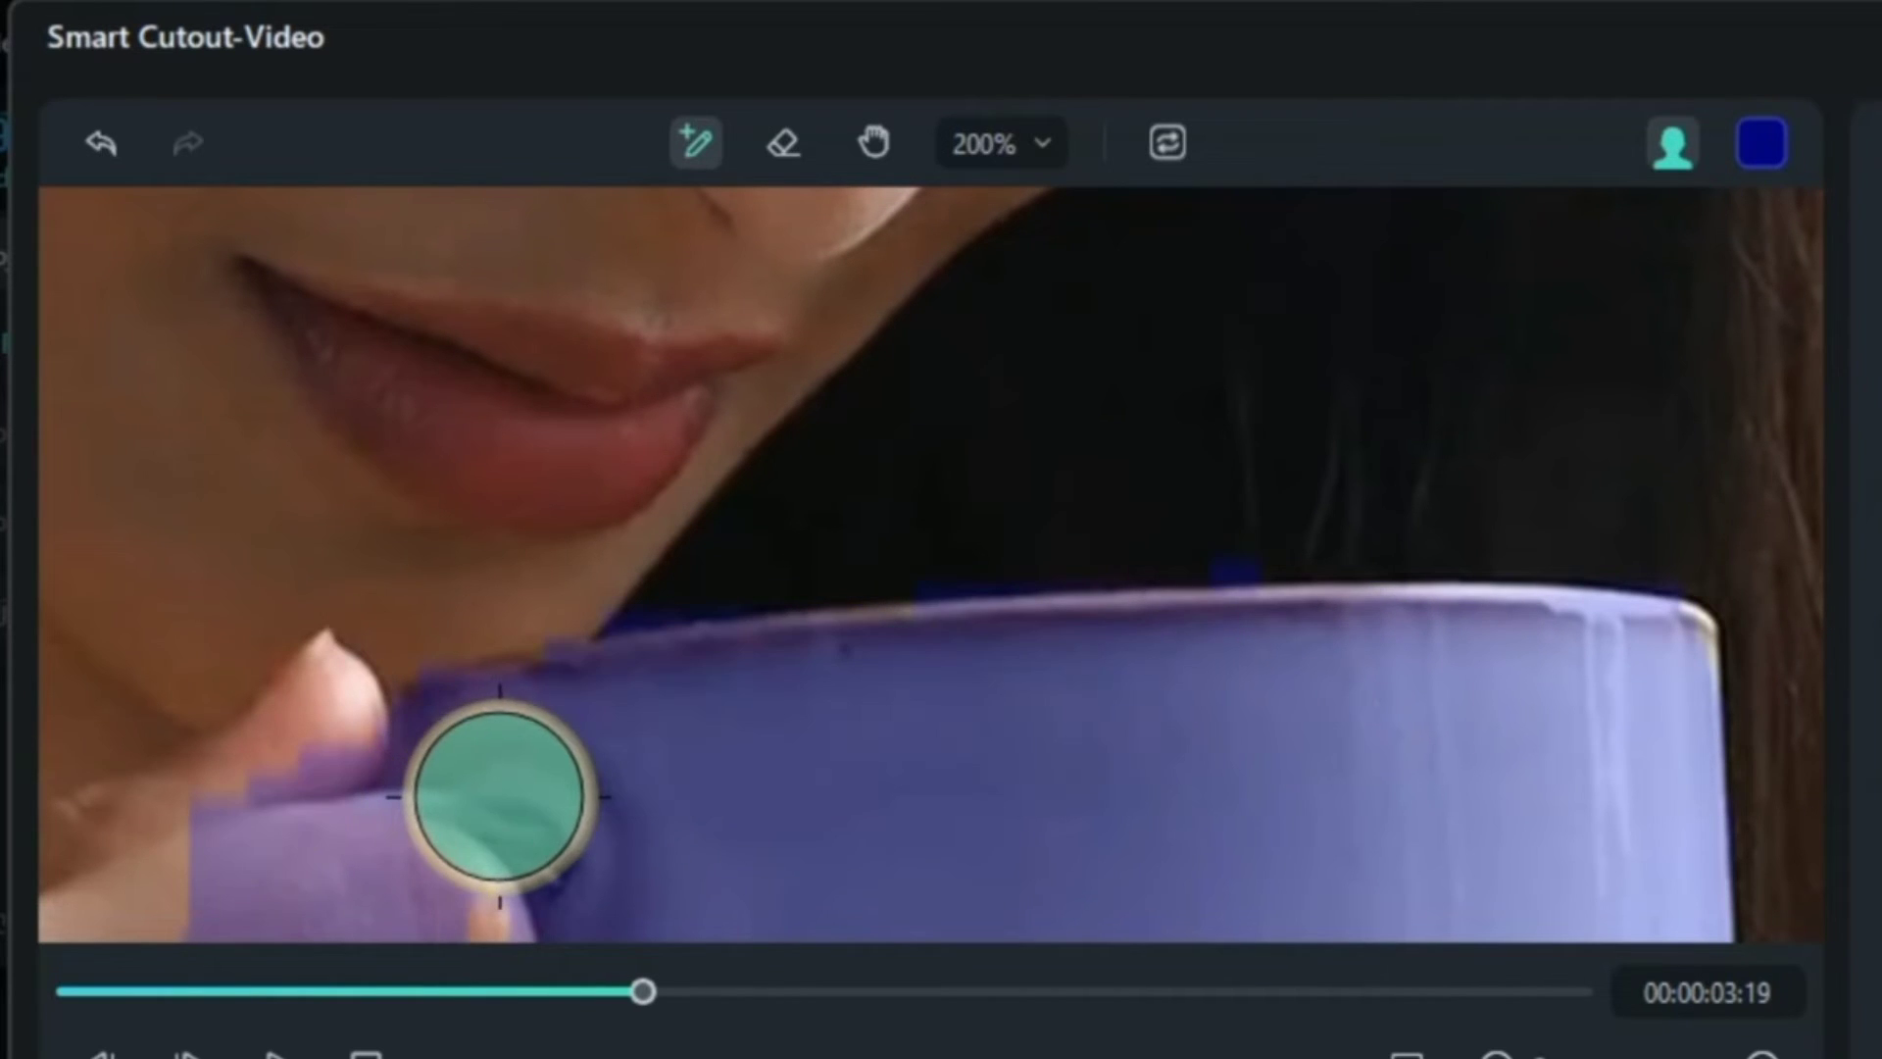
key(Right)
mouse_move(546, 727)
mouse_down()
mouse_move(899, 681)
mouse_move(1280, 657)
mouse_move(1295, 676)
mouse_up()
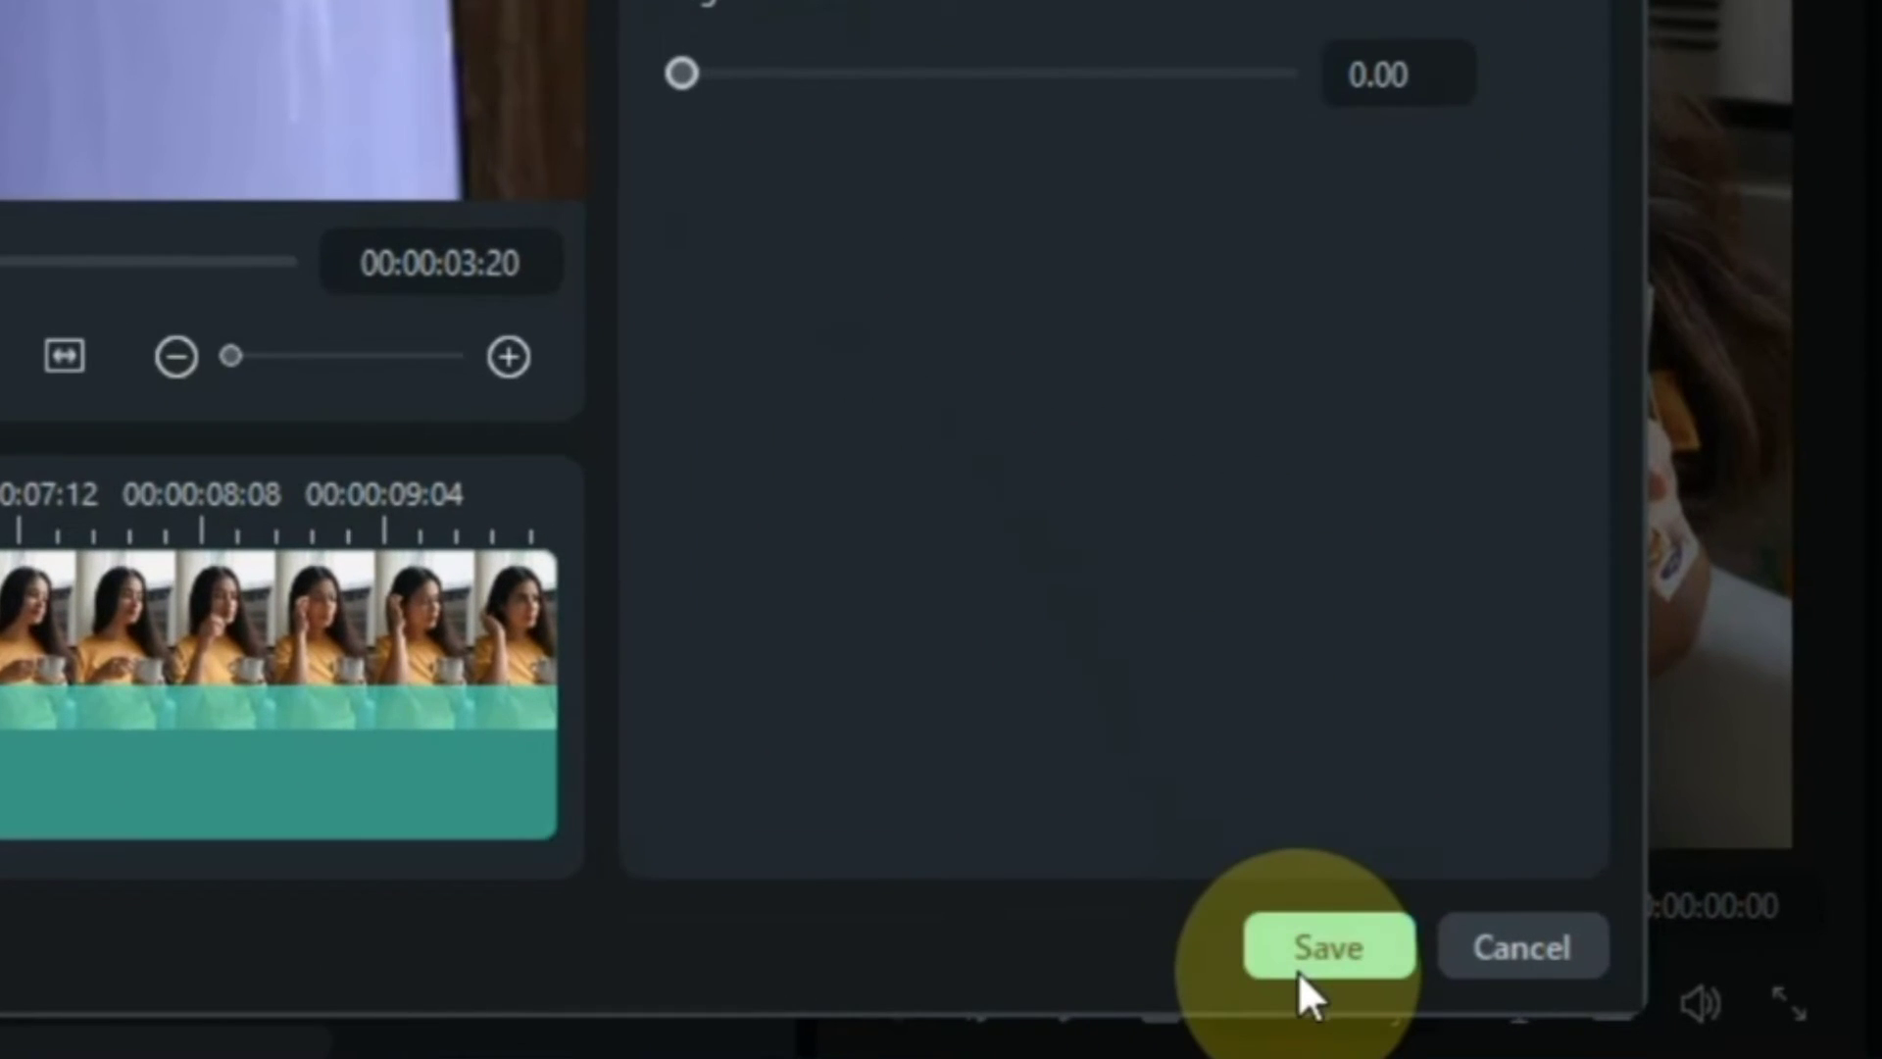
Step: Save the Smart Cutout and play the isolated mug clip through on the timeline
click(1298, 970)
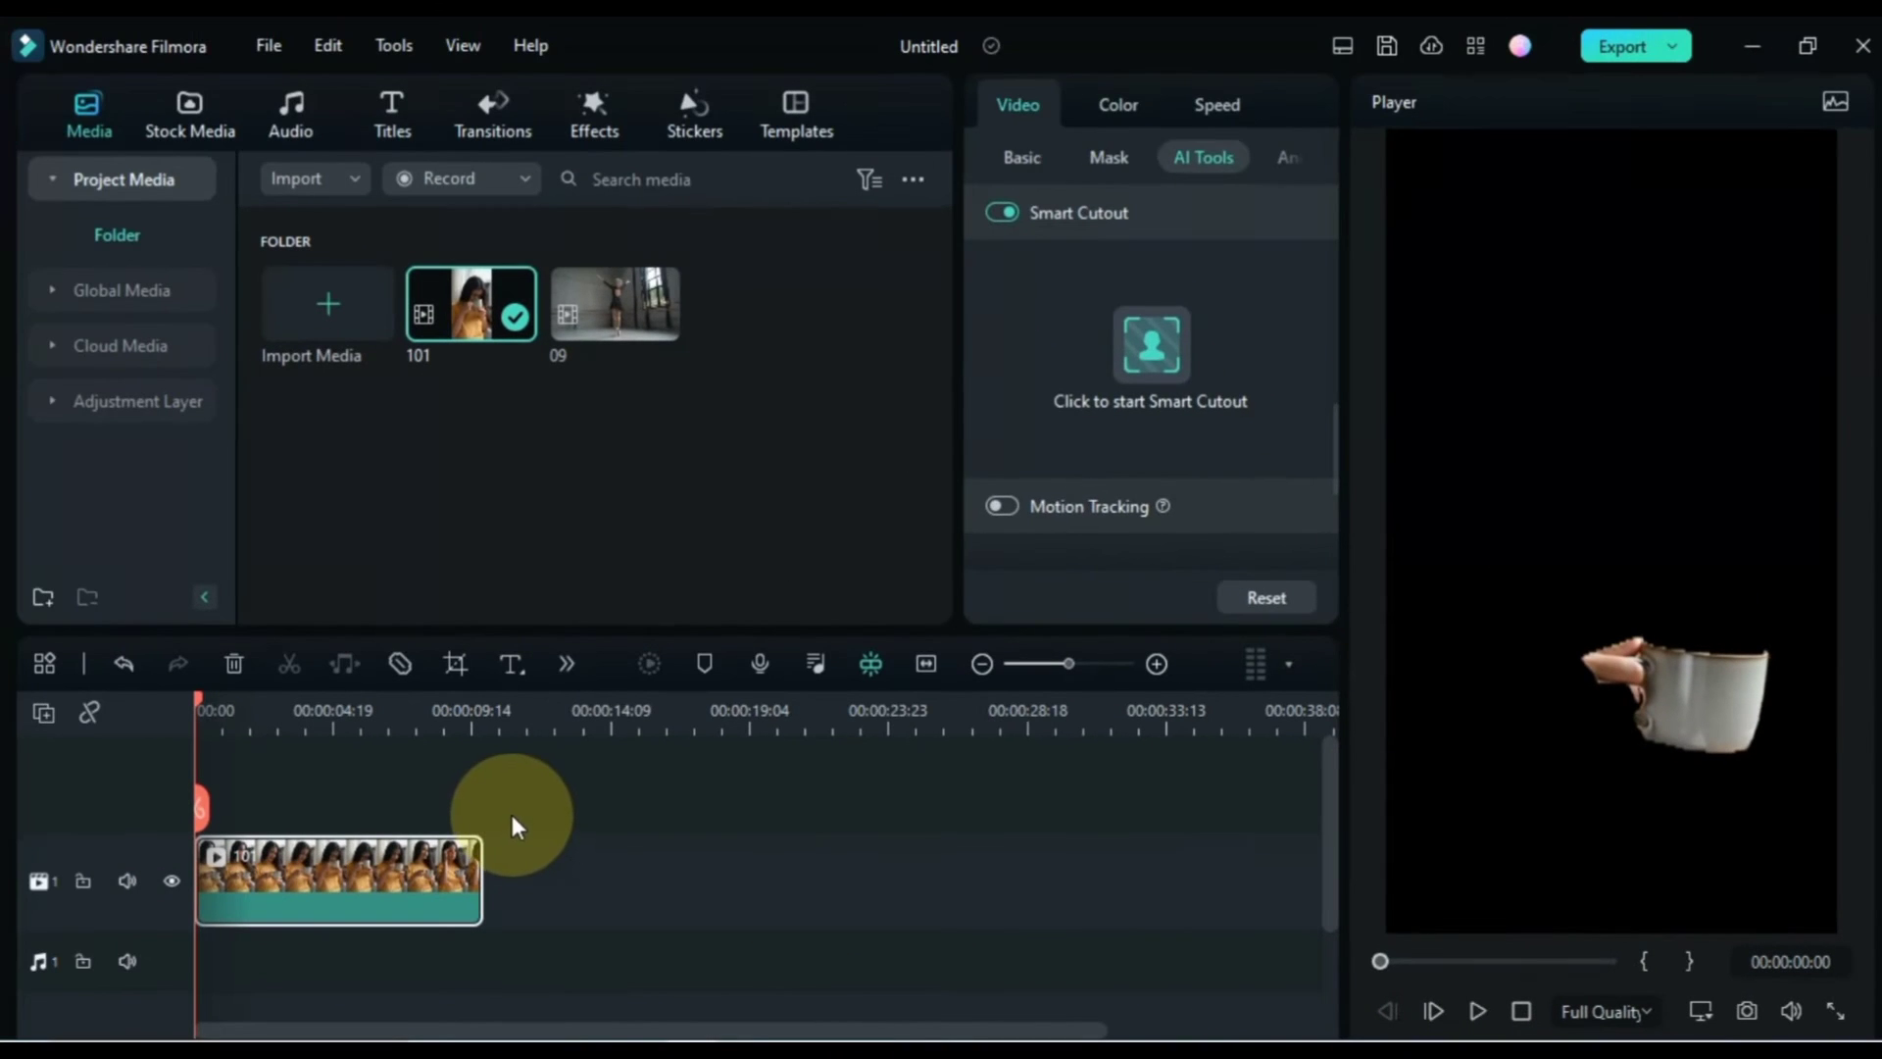
click(953, 874)
key(space)
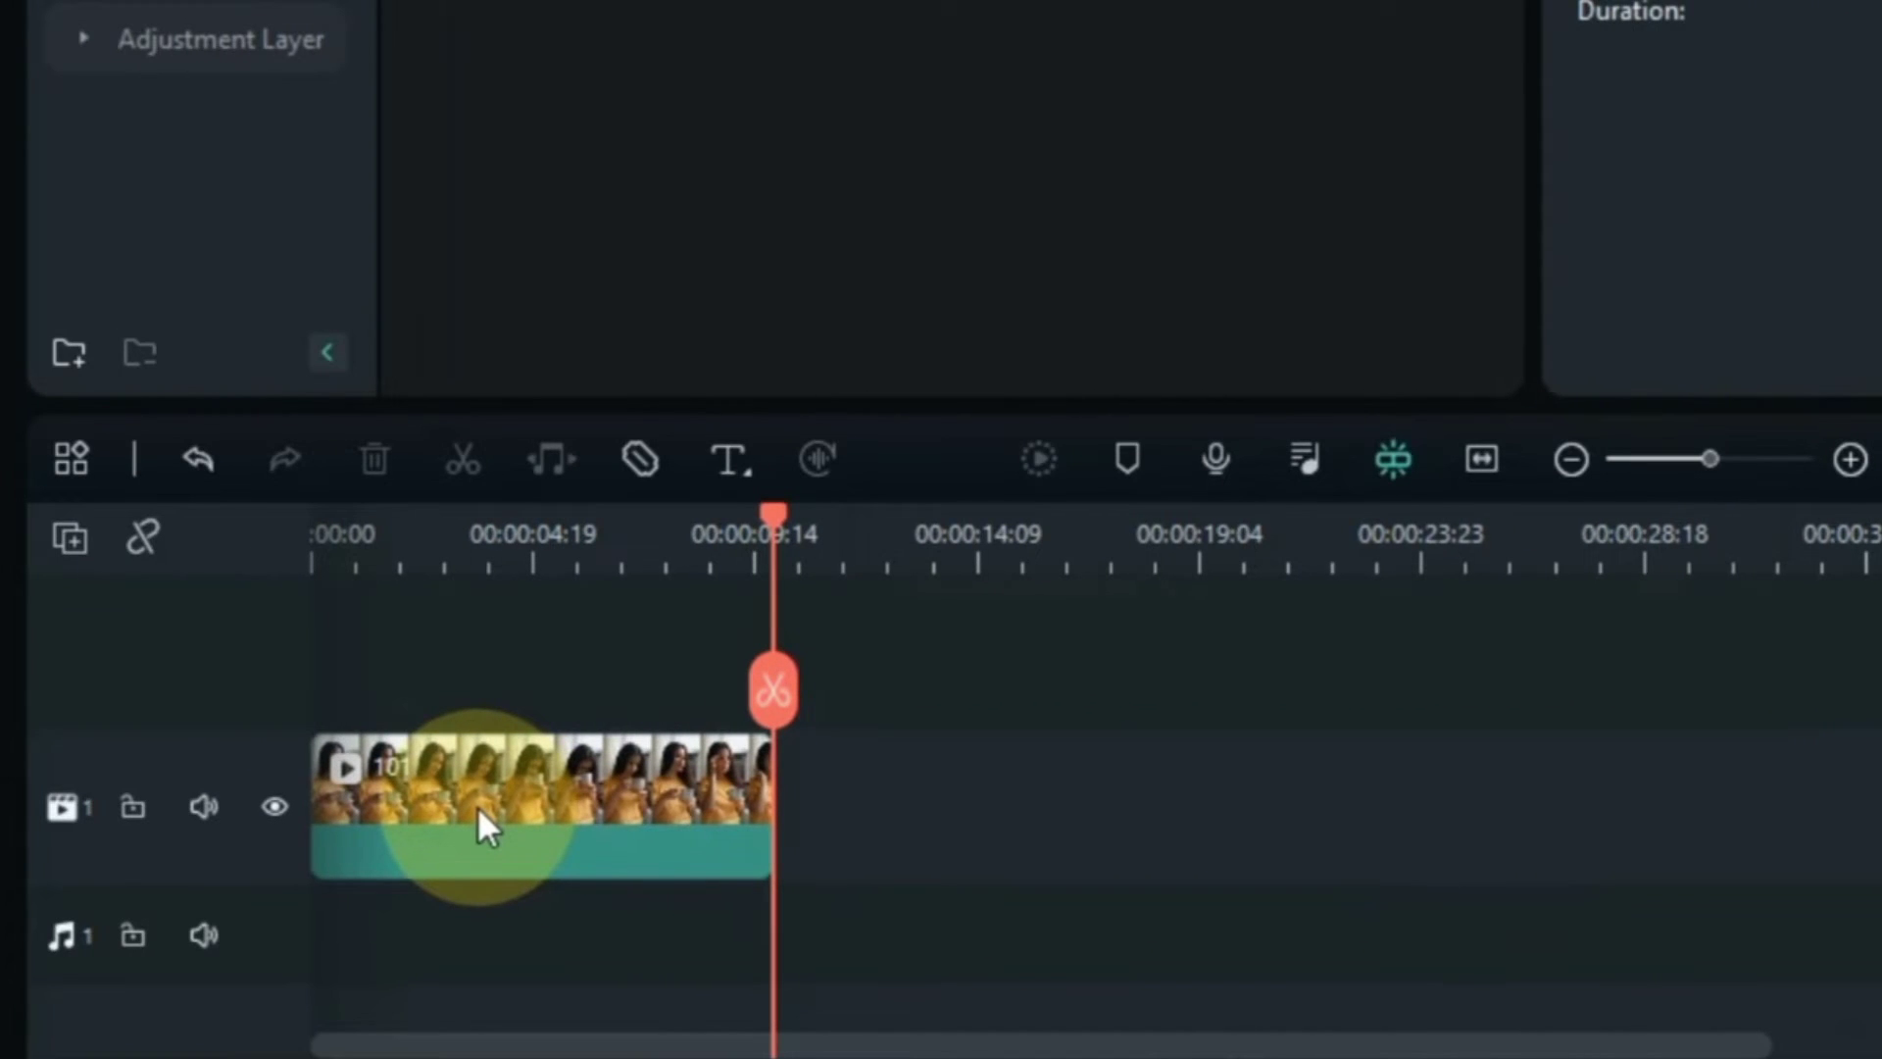
Step: Move the mug cutout clip one track up and place the original clip 101 beneath it at the timeline start
drag(478, 806, 386, 706)
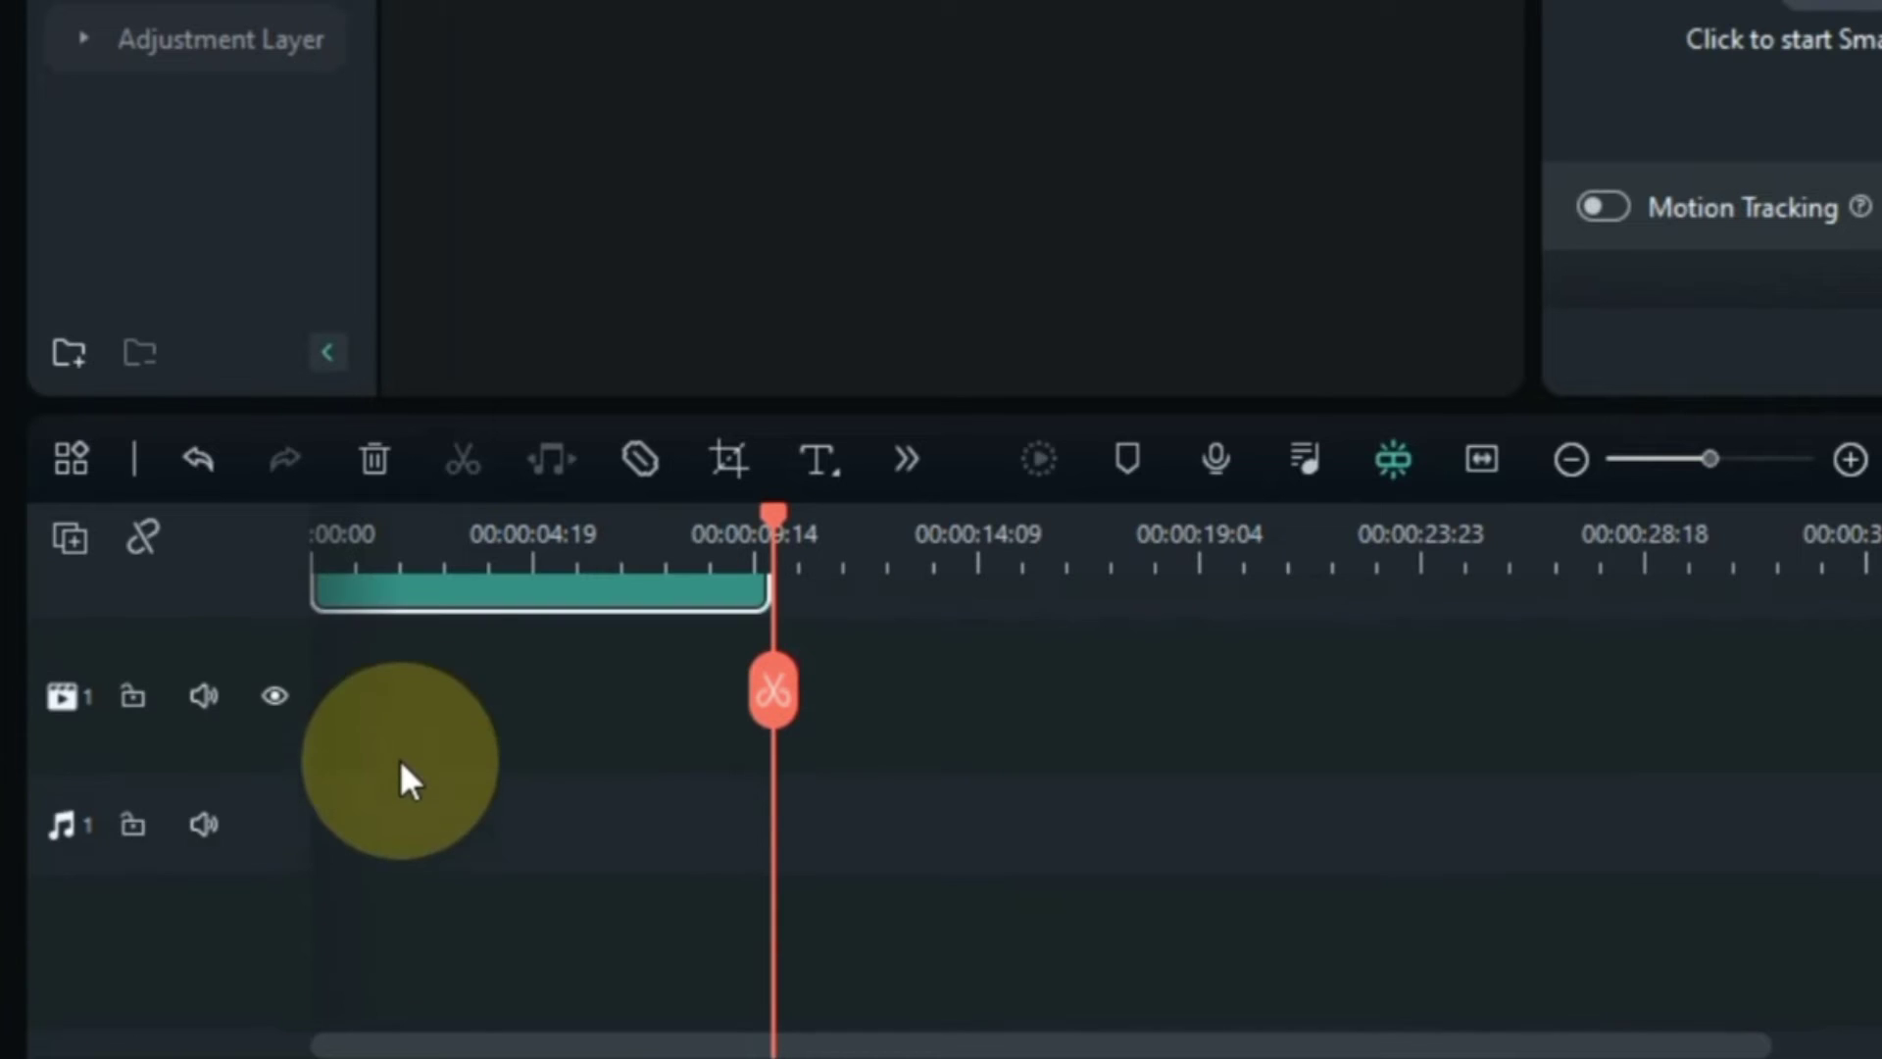
click(400, 706)
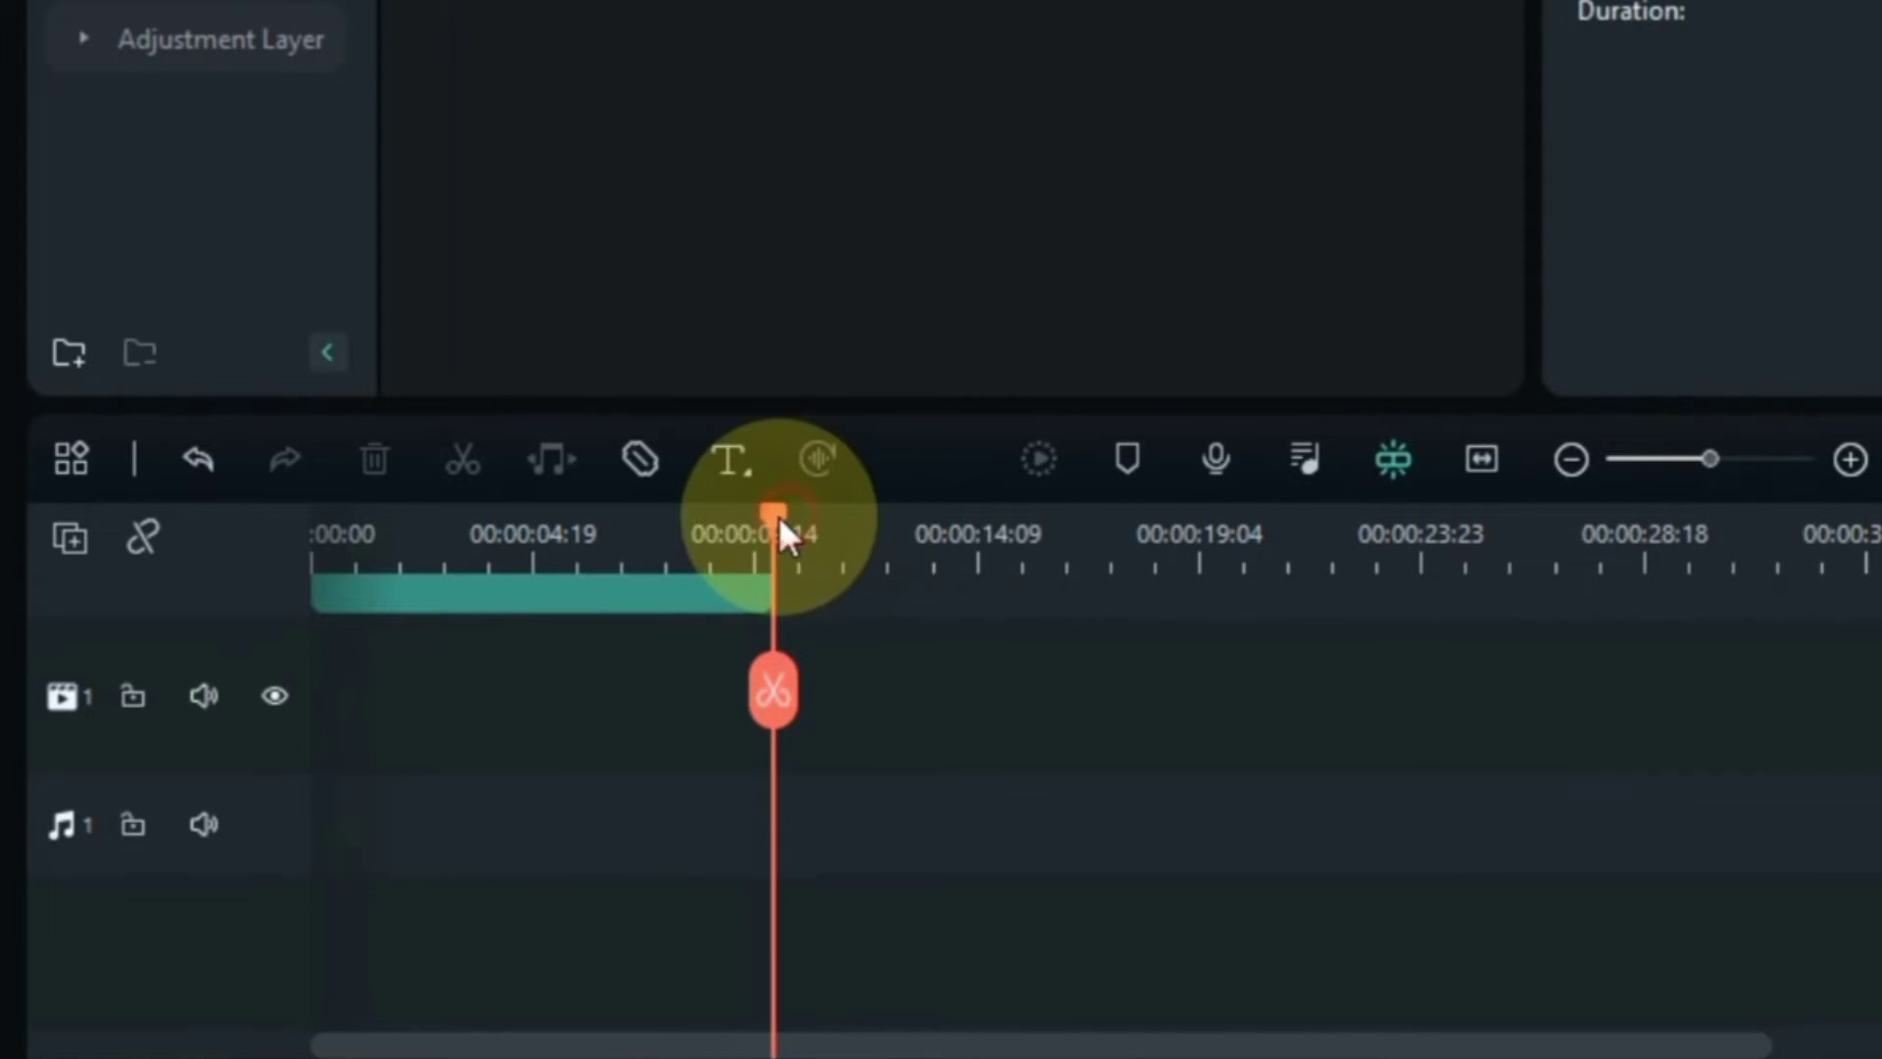
drag(782, 524, 178, 552)
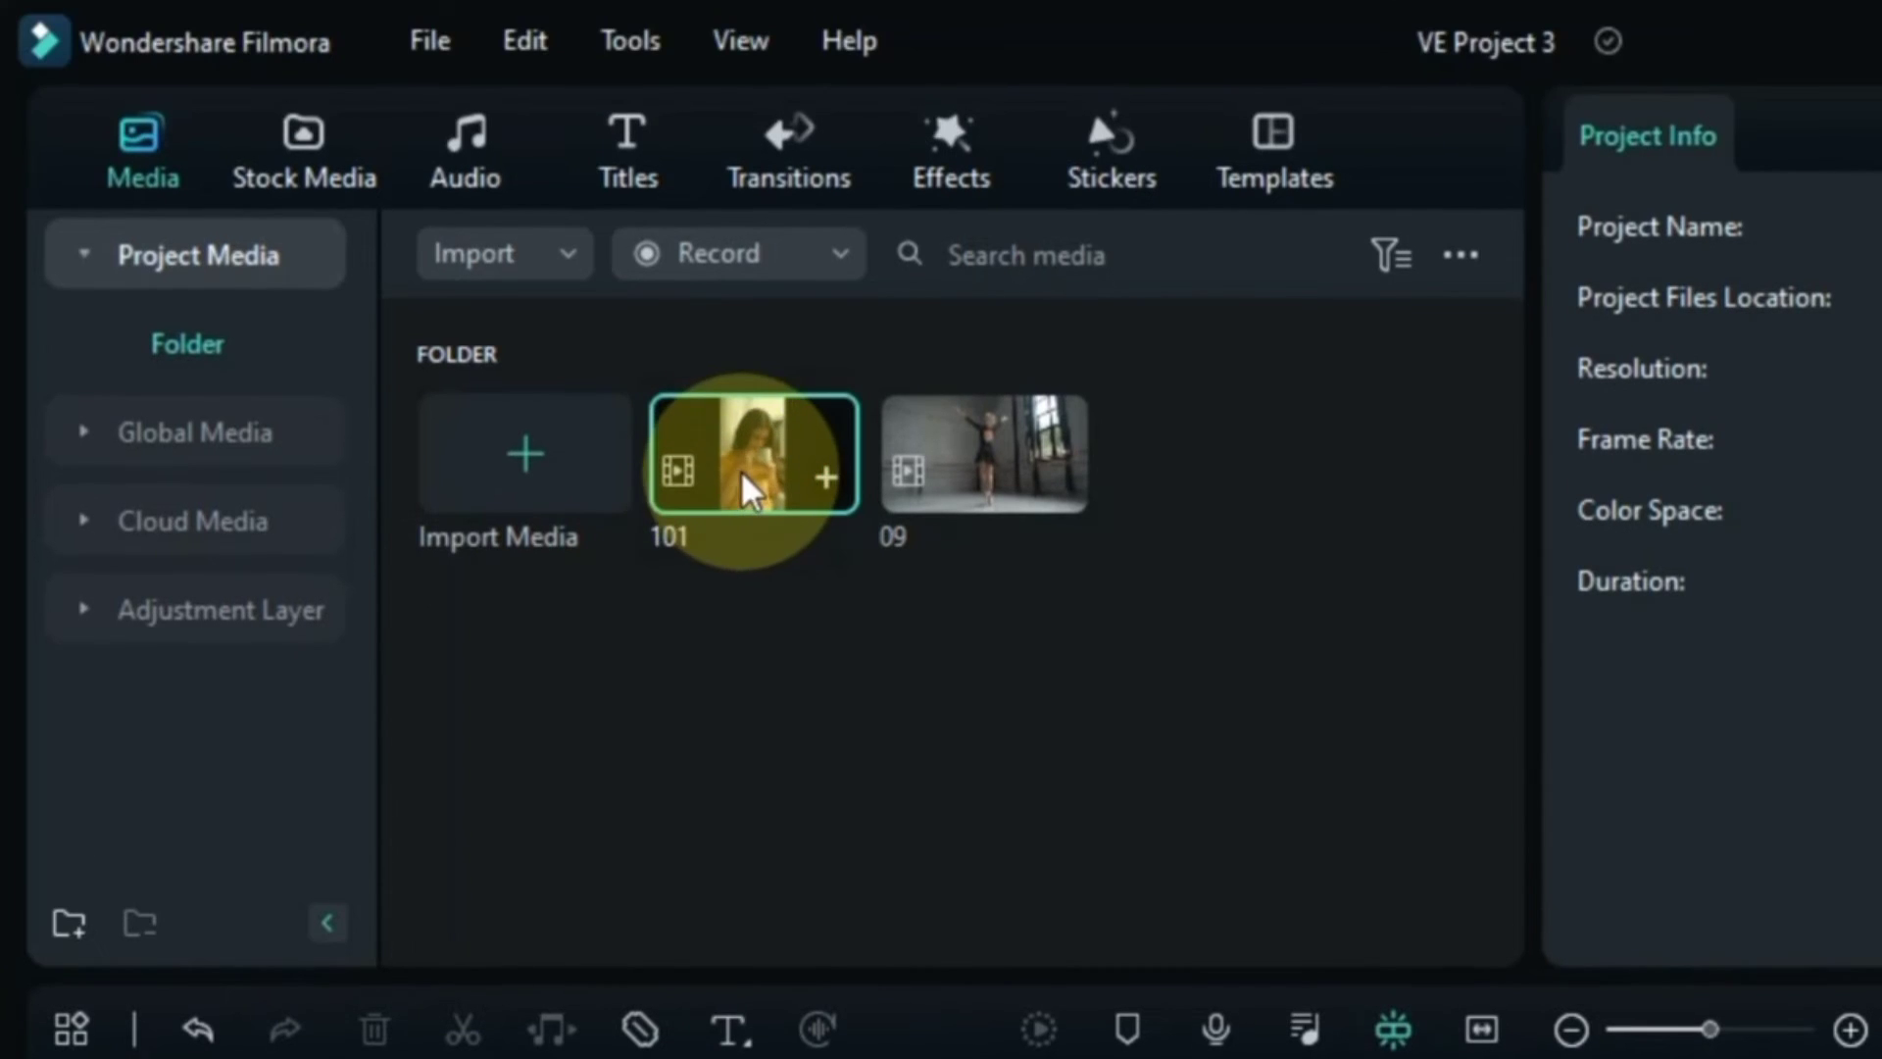
drag(742, 471, 299, 883)
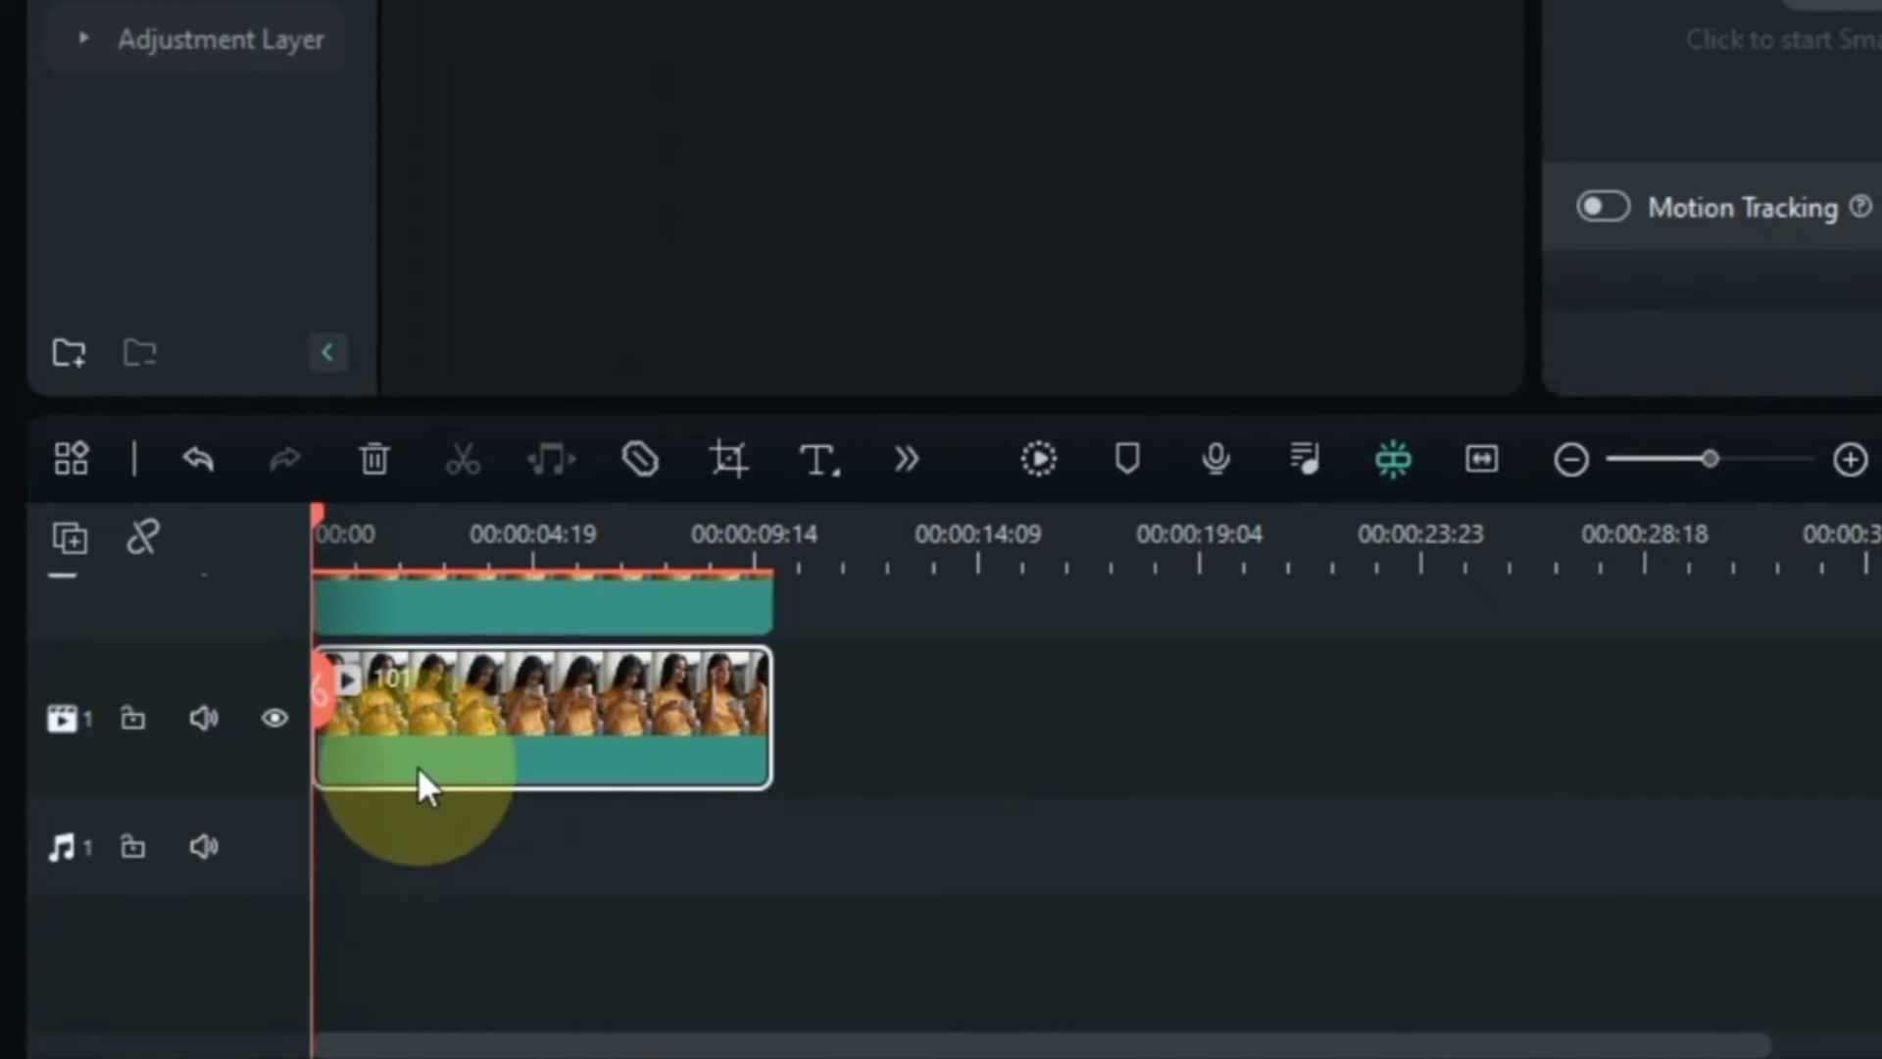
Step: Move the mug cutout clip up to video track 3, leaving track 2 empty above the original clip
key(ctrl+c)
key(ctrl+v)
drag(428, 715, 403, 664)
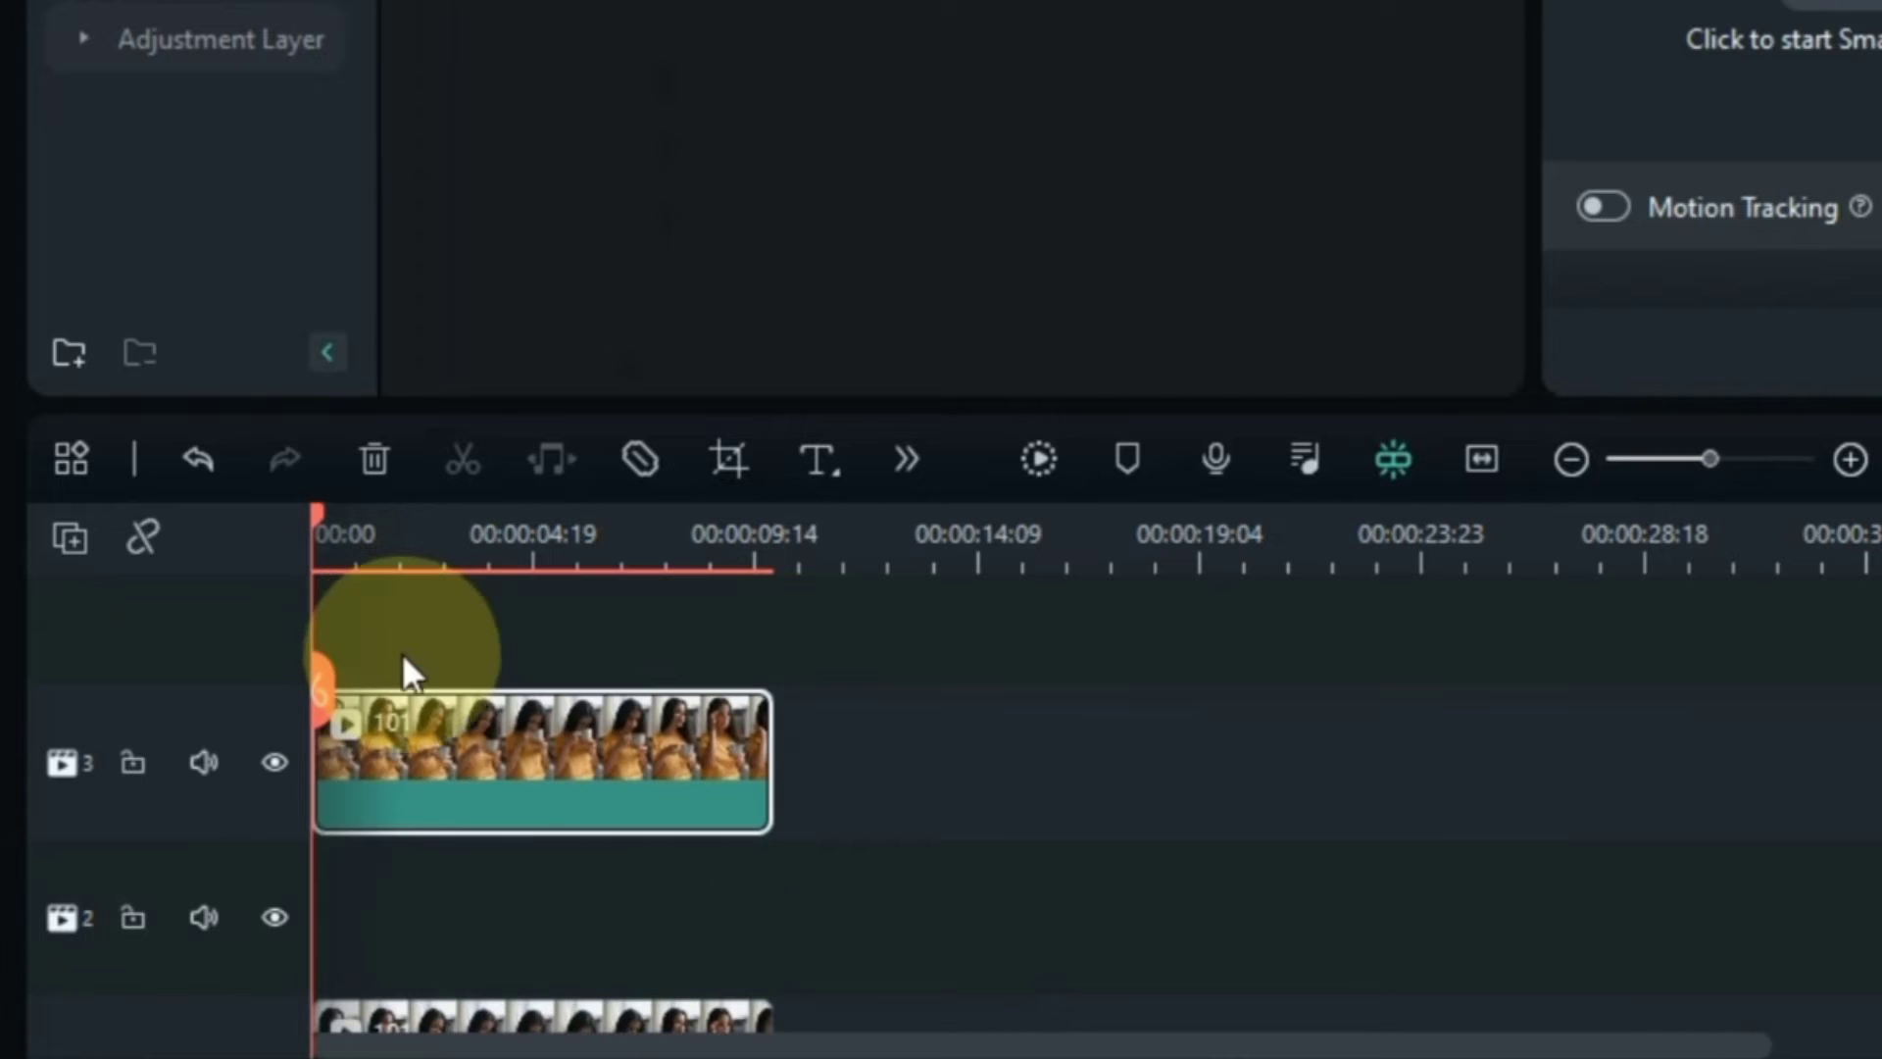
scroll(450, 861, down, 1)
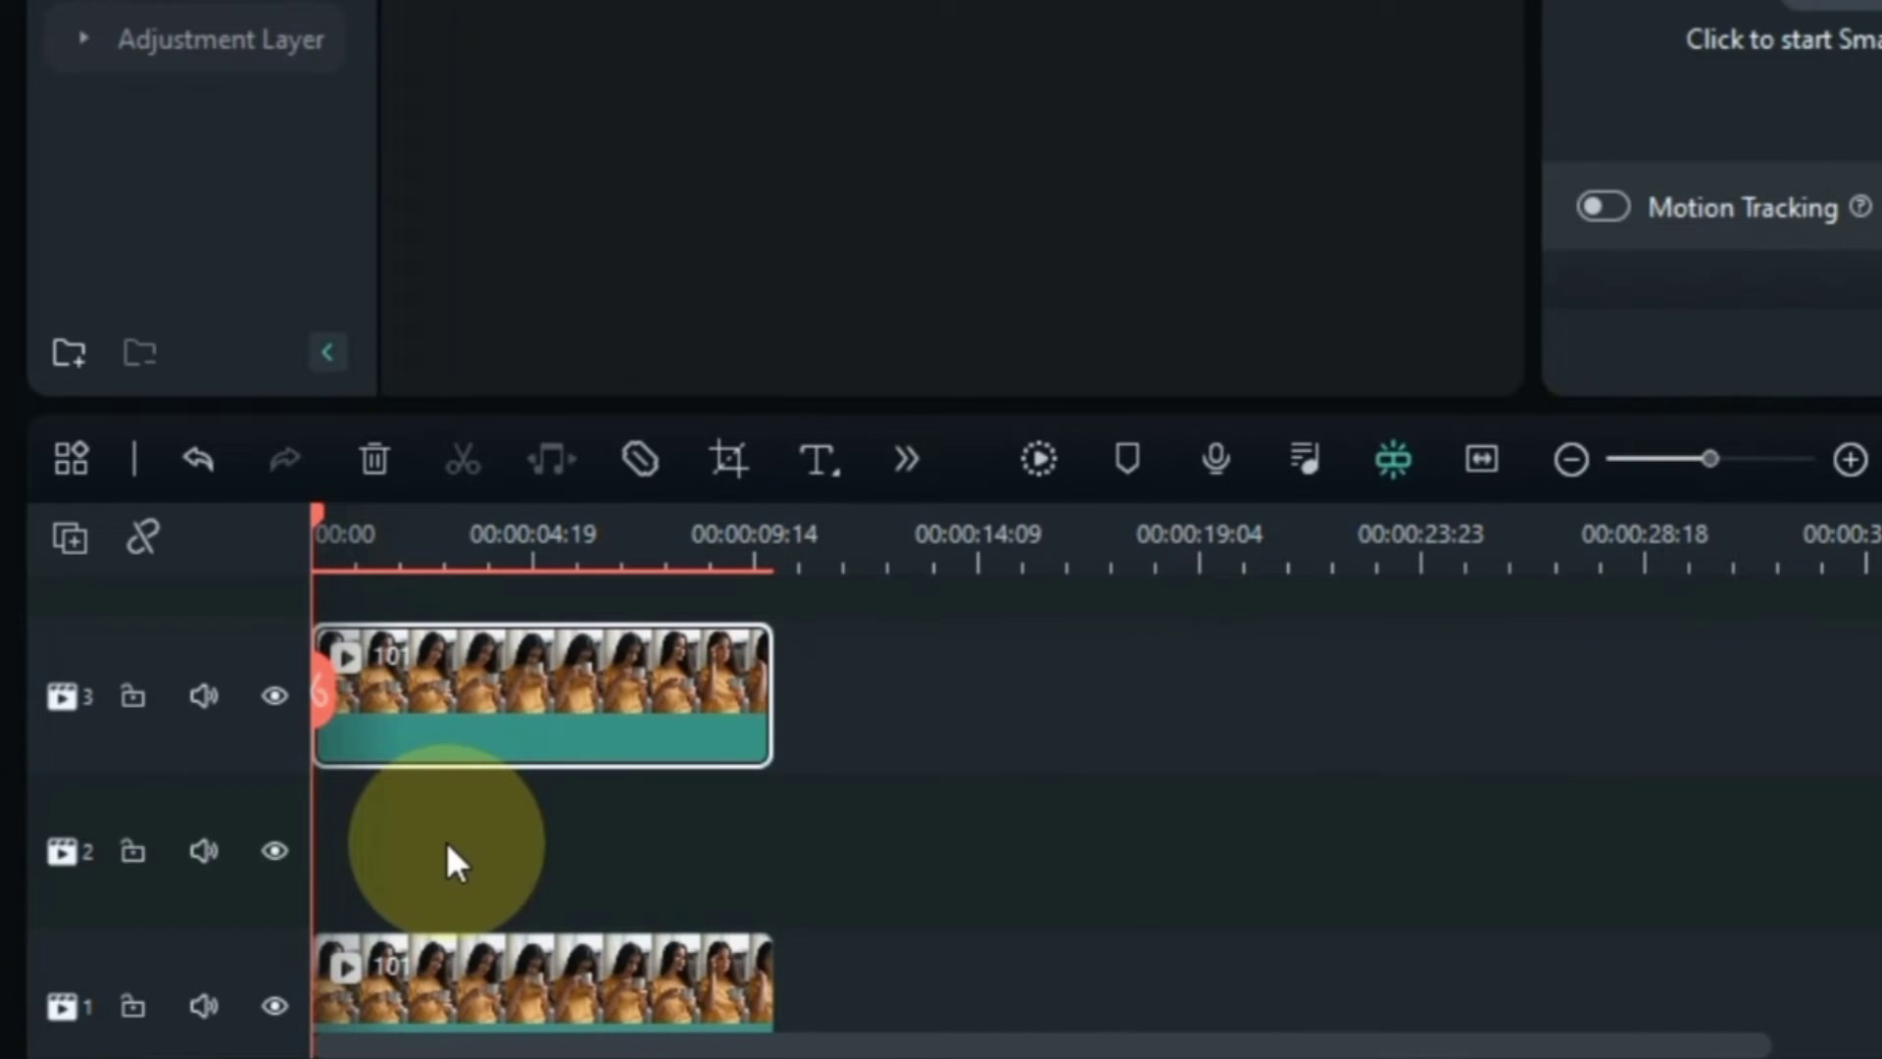
scroll(445, 841, down, 1)
click(445, 814)
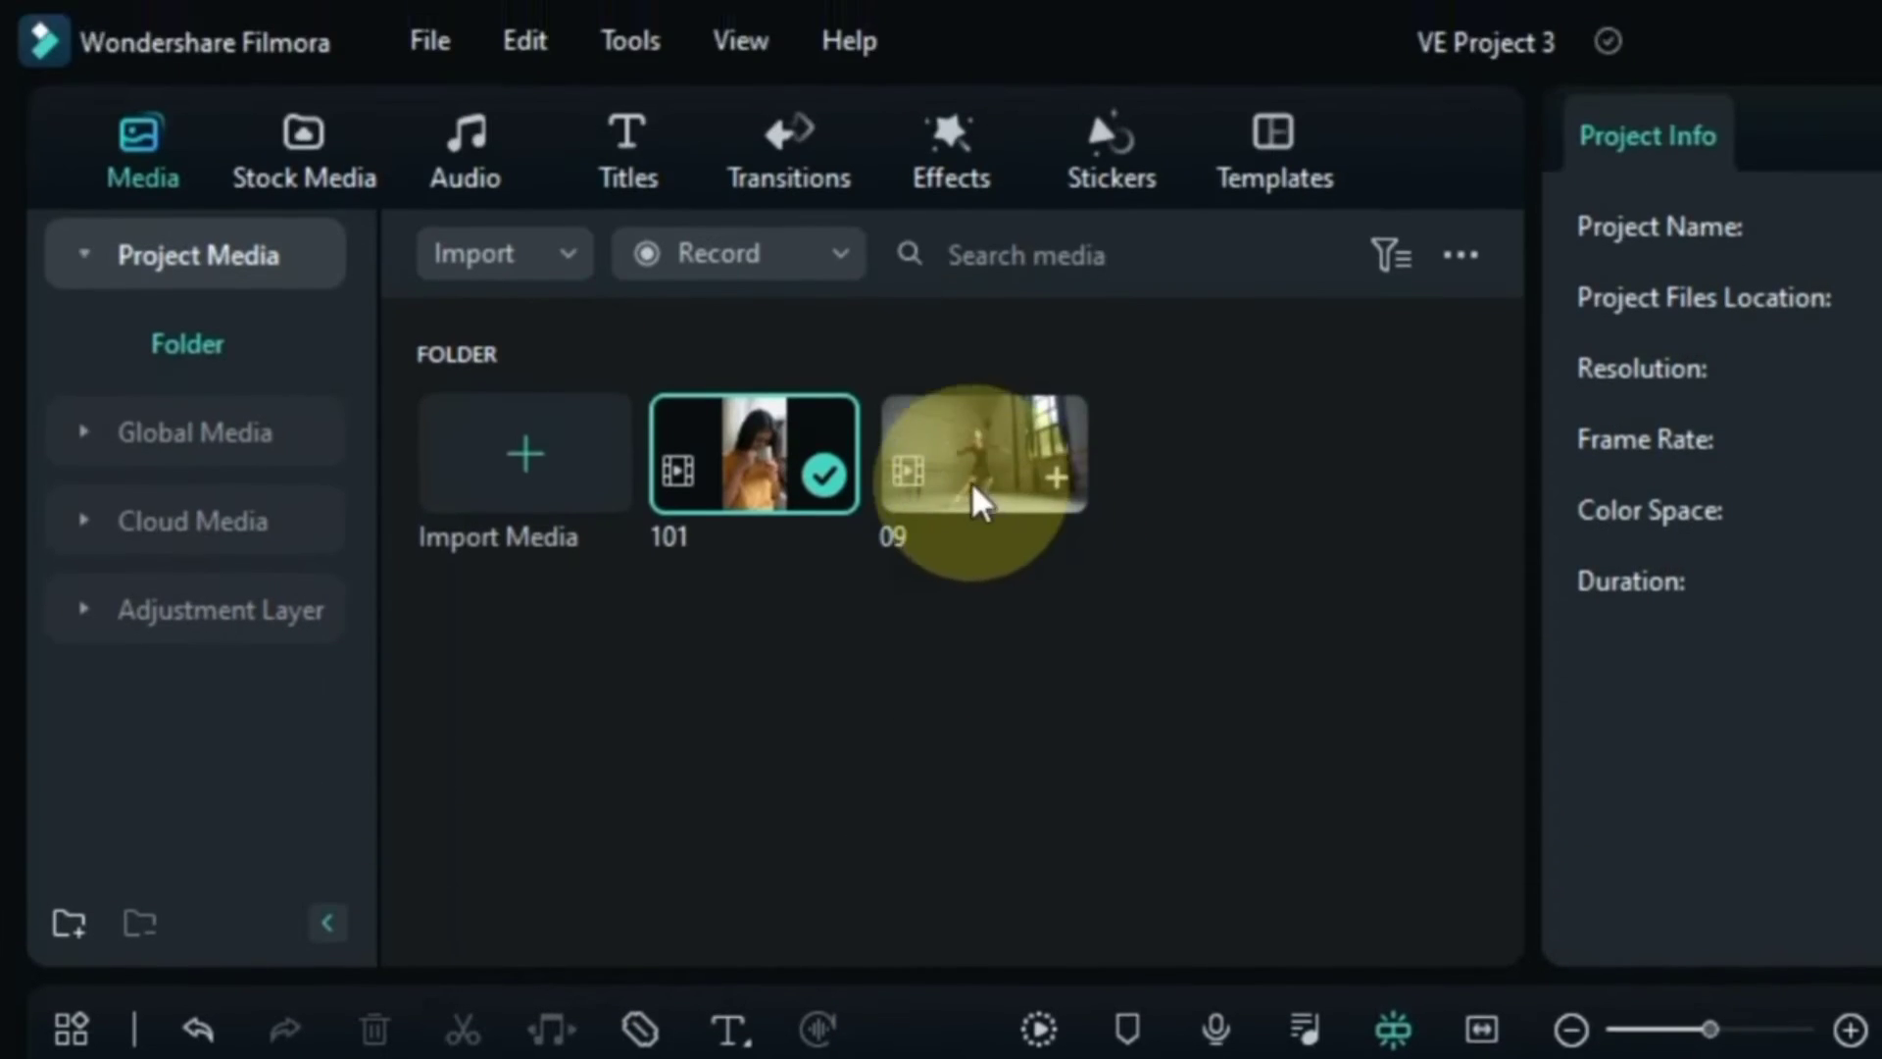
Step: Place clip 09 on track 2 from the start, trimmed to the length of the 101 clips, and hide track 3
drag(975, 504, 1017, 735)
drag(918, 365, 254, 907)
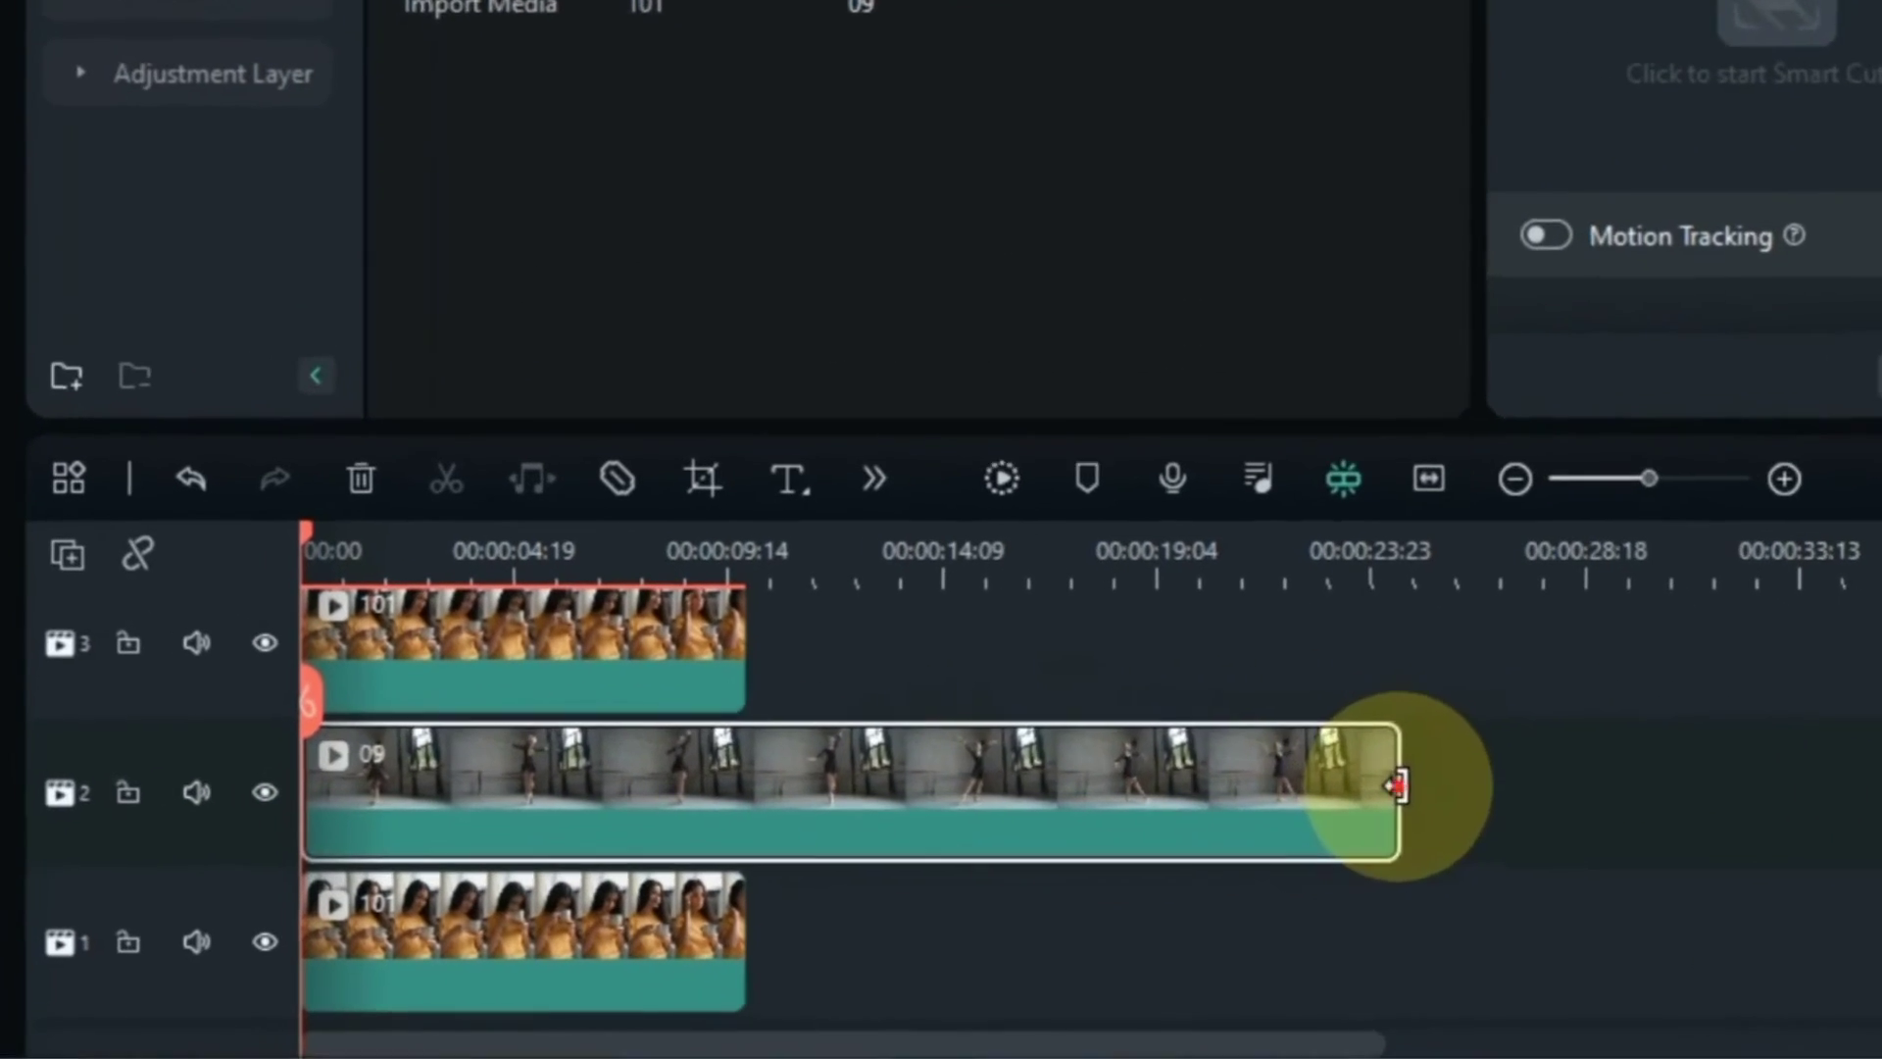
drag(906, 866, 581, 848)
drag(930, 755, 776, 753)
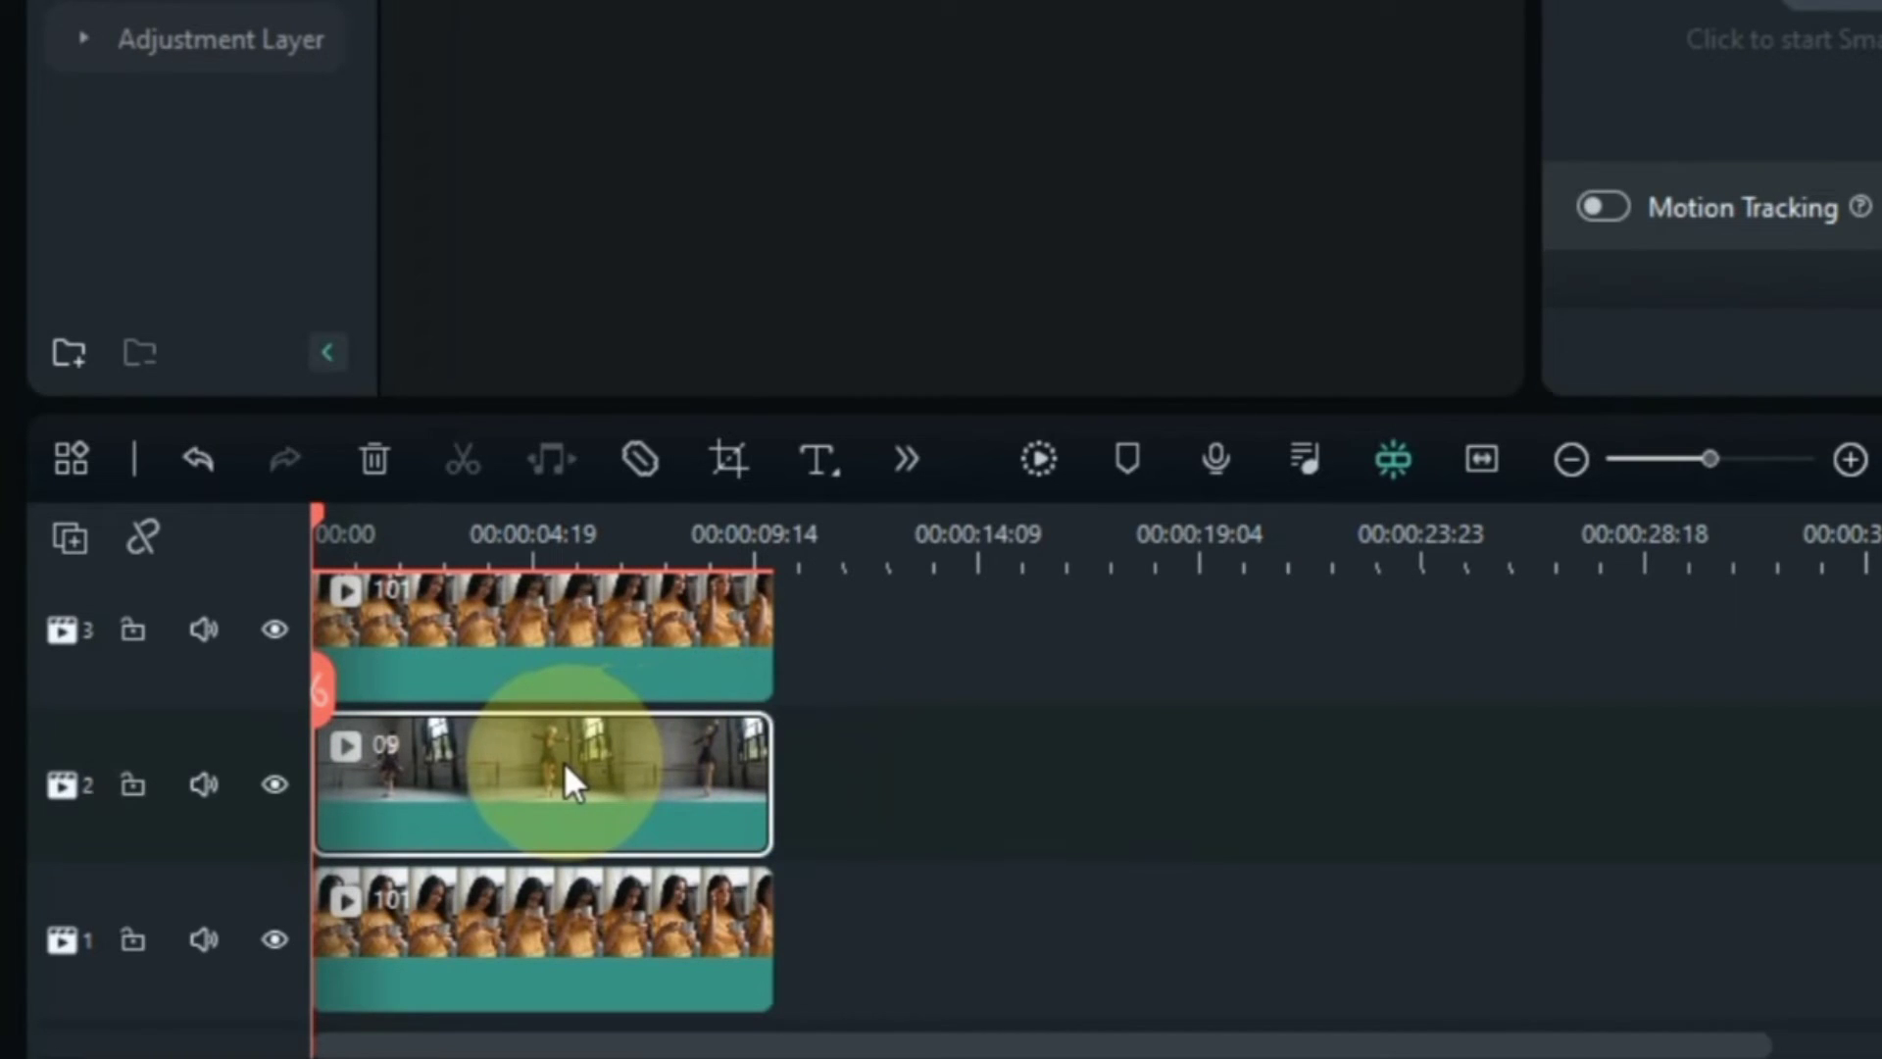
click(276, 629)
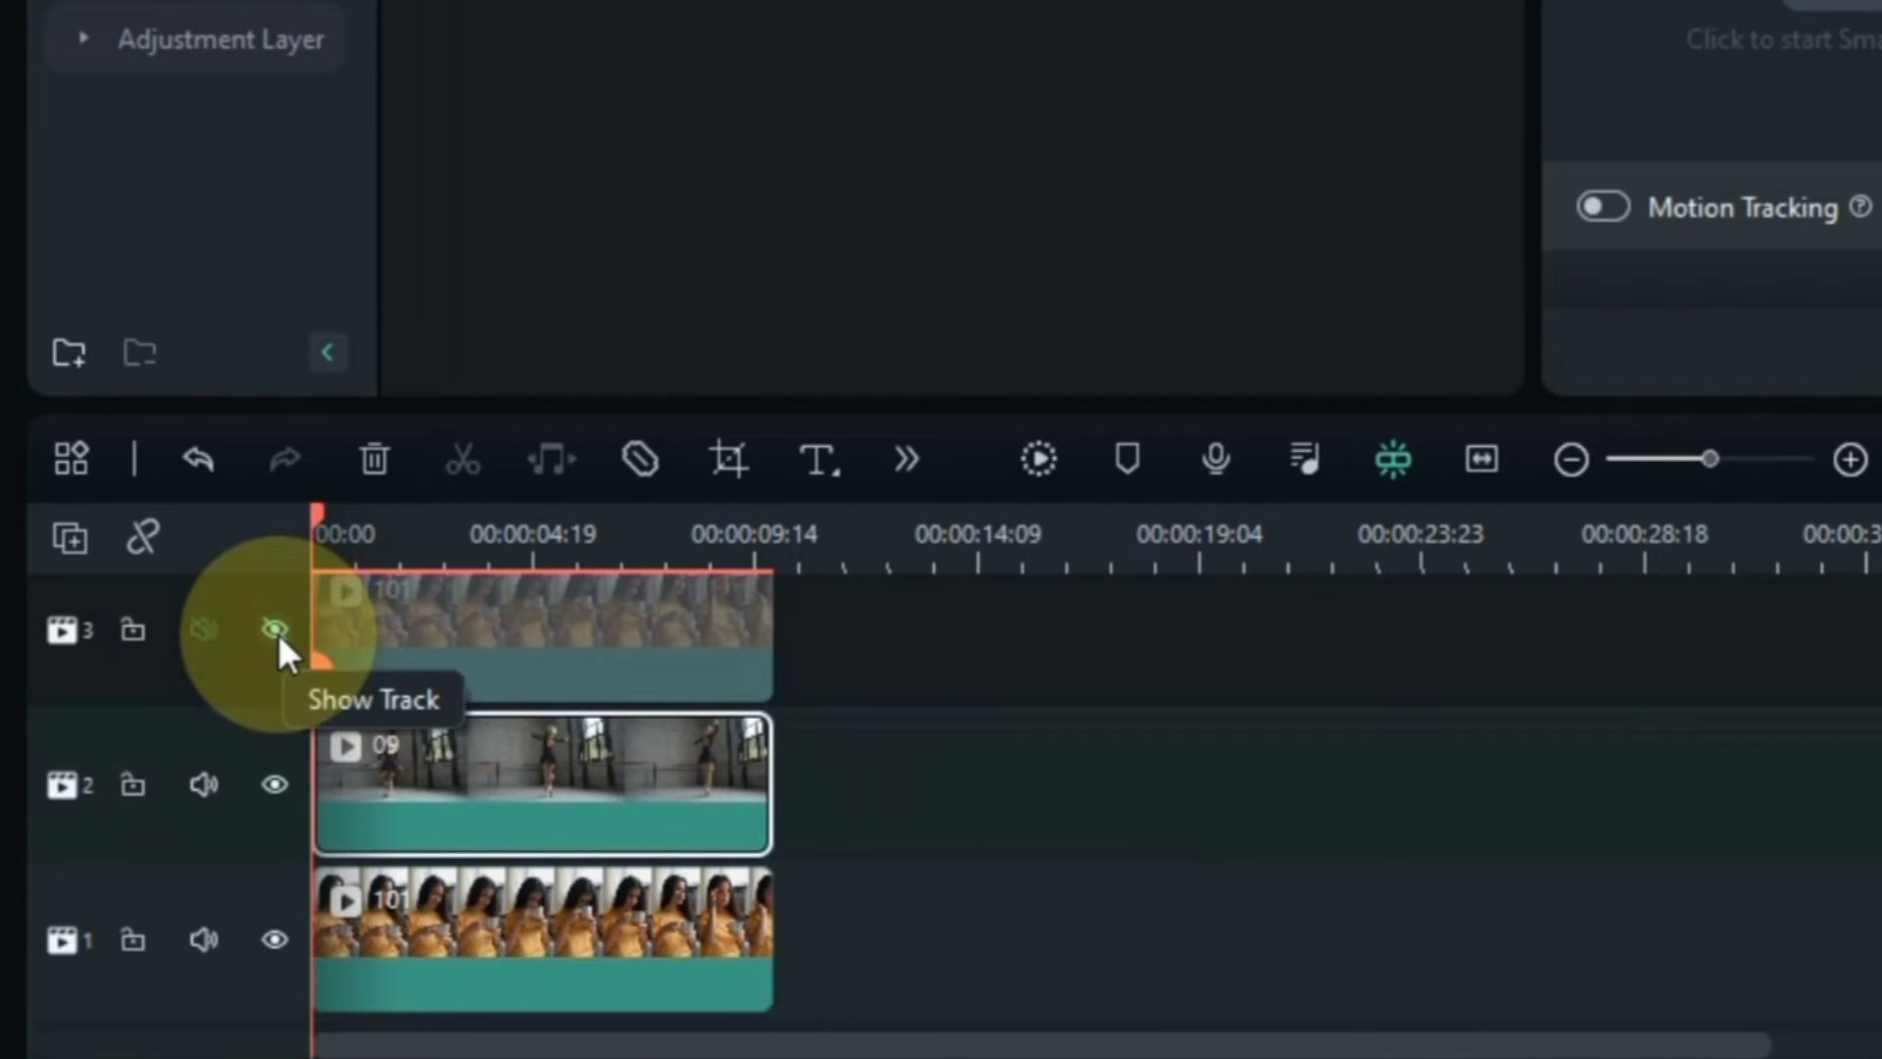
Step: Remove the background of dancer clip 09 on track 2 with the AI Portrait matting tool
scroll(279, 633, up, 1)
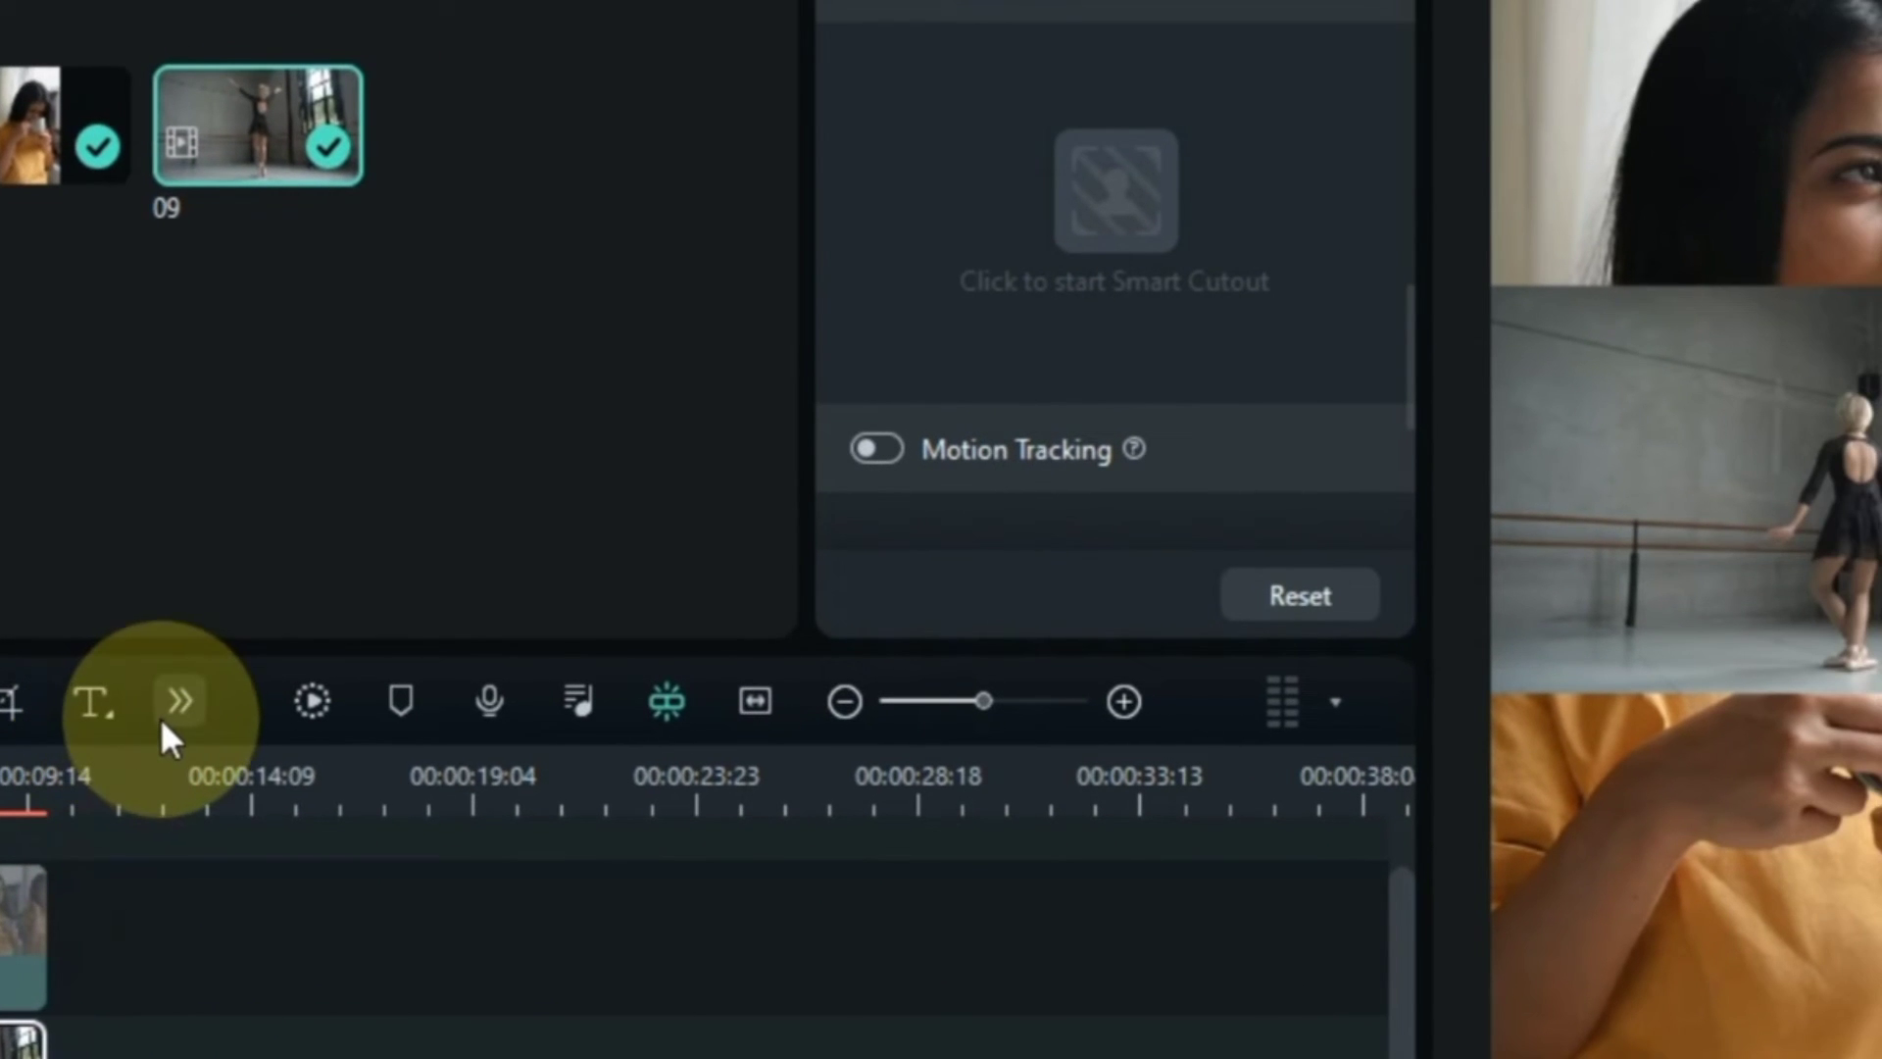
click(164, 719)
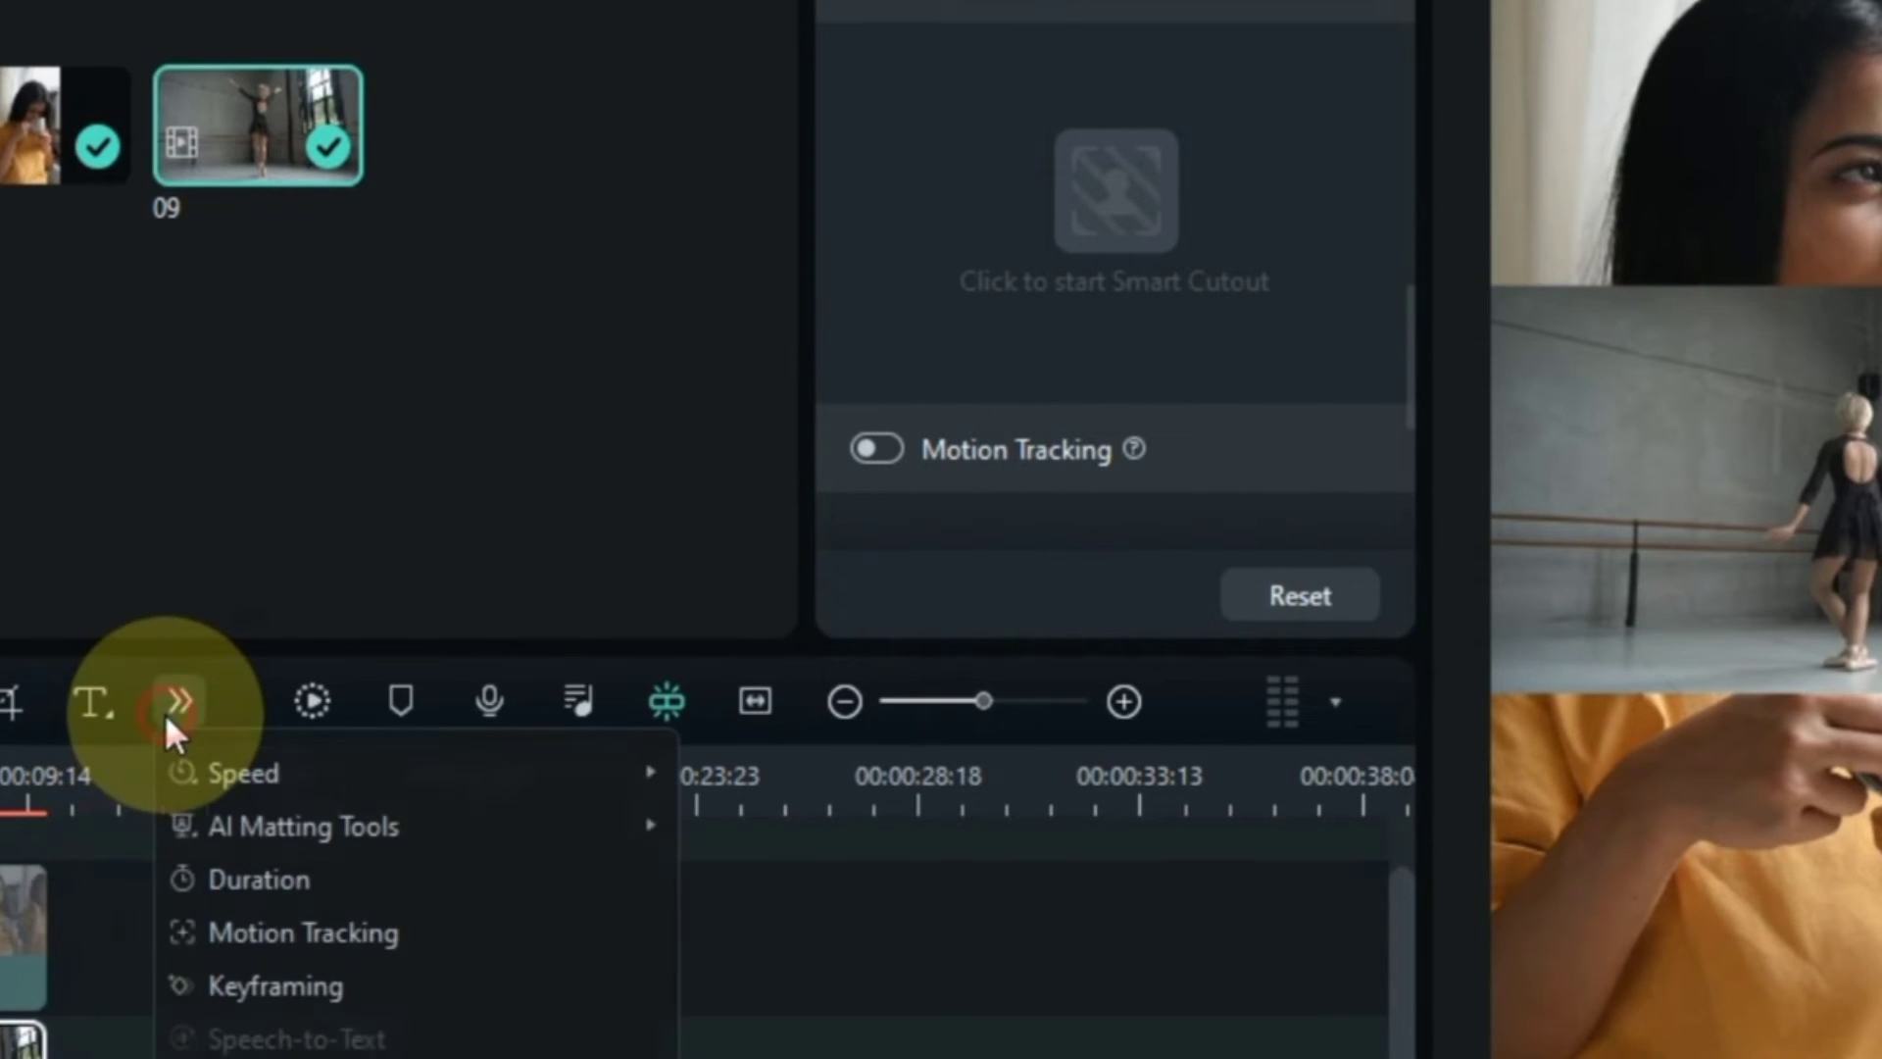
mouse_move(422, 830)
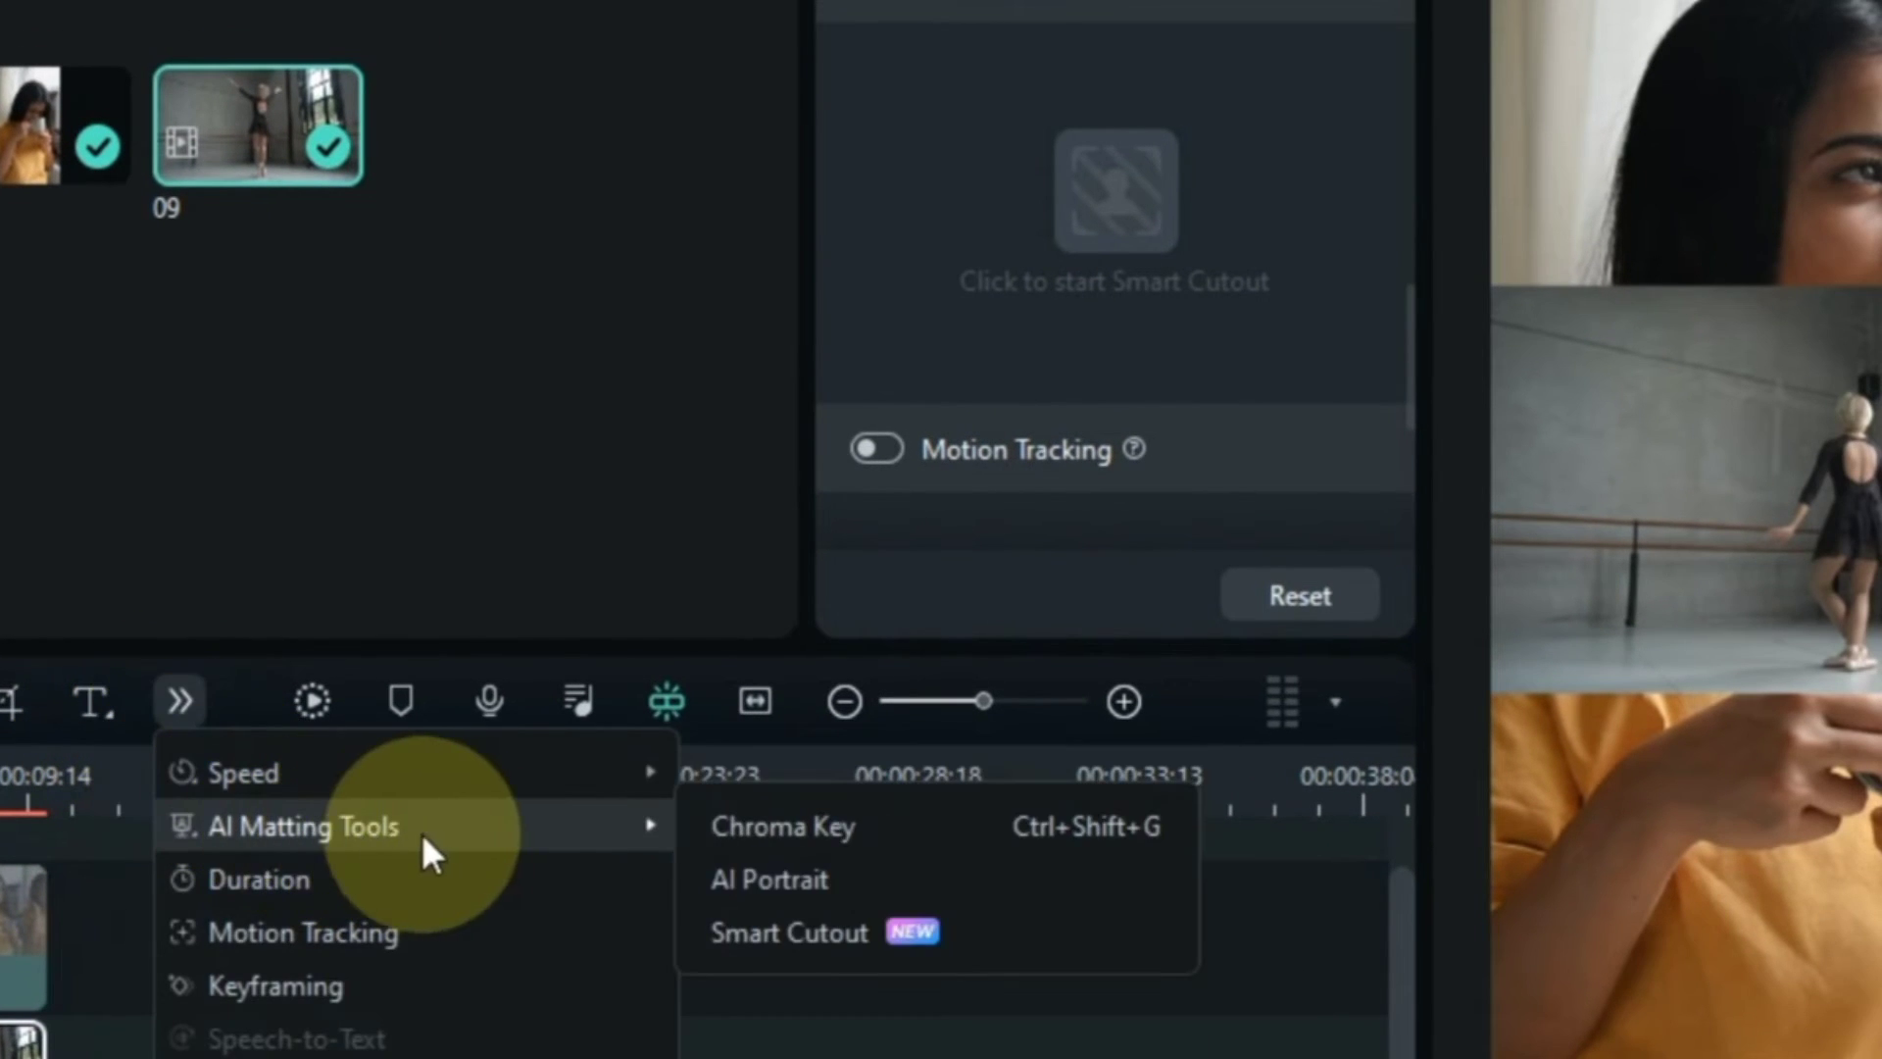
click(825, 881)
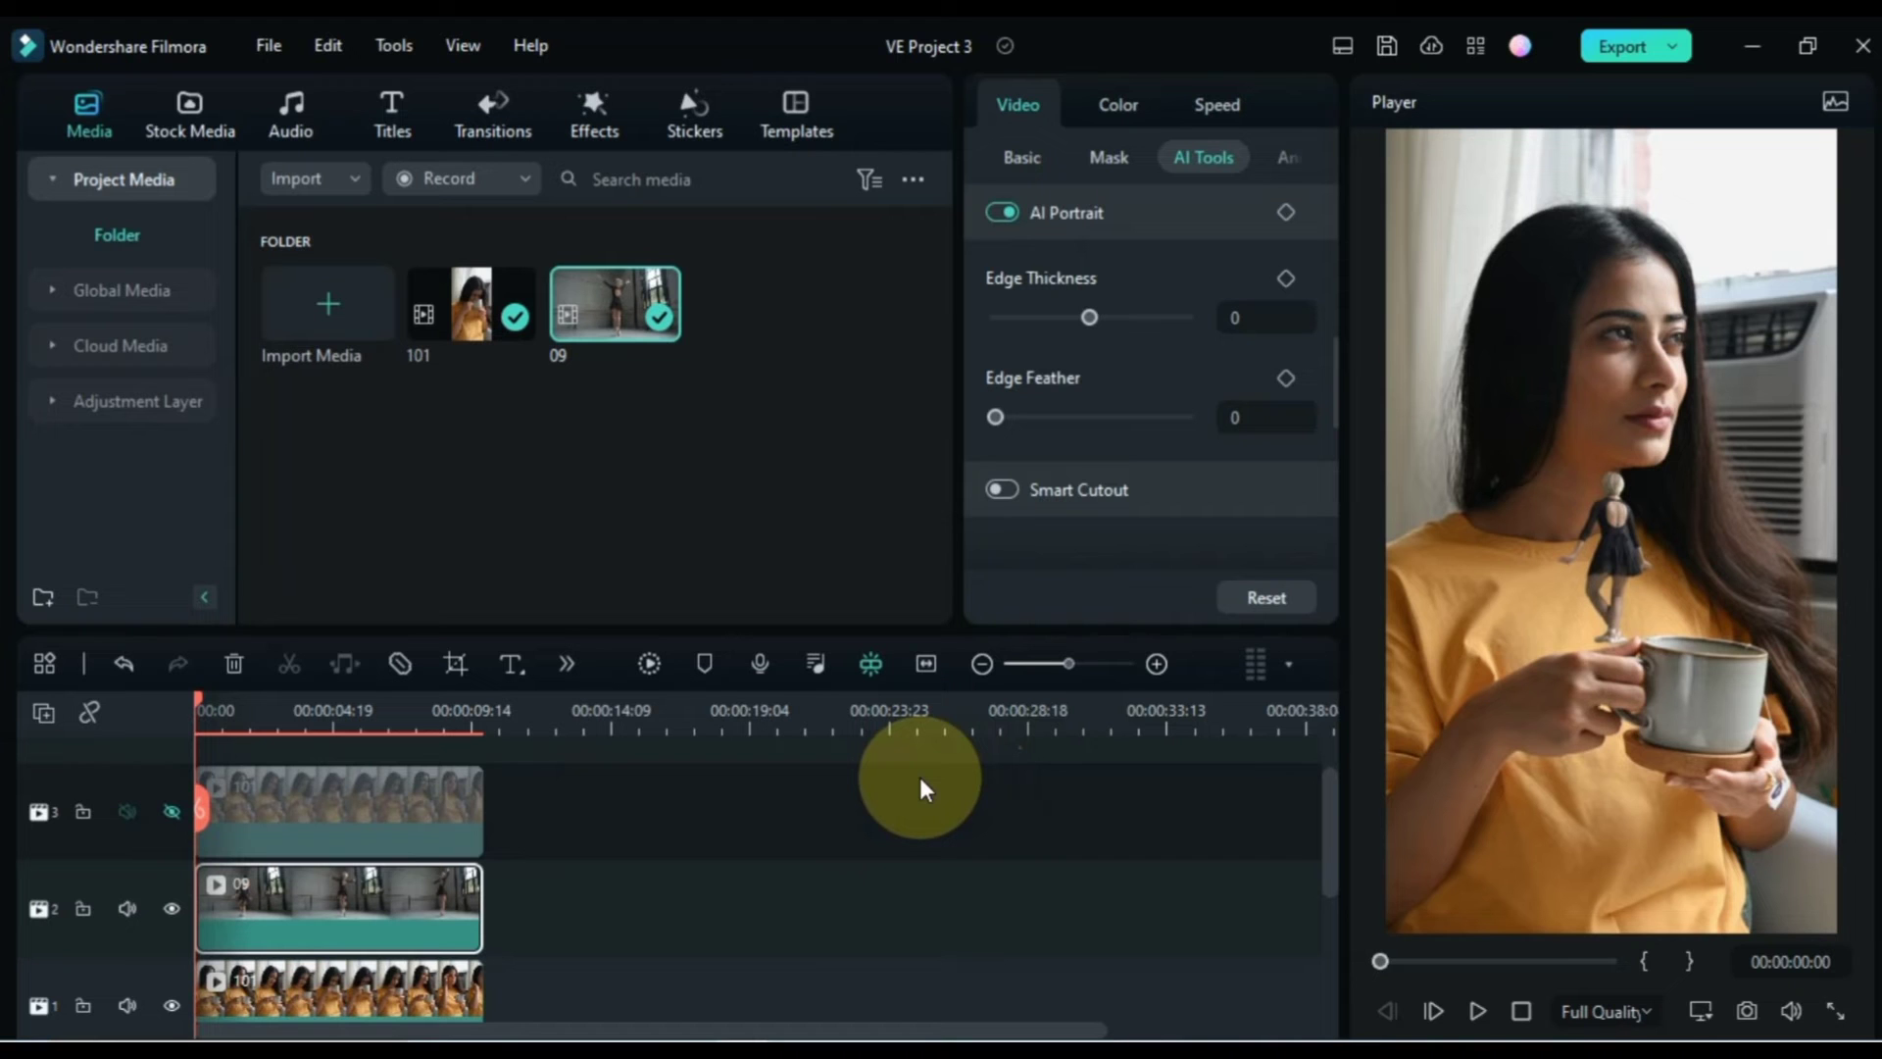
Step: Turn on Motion Tracking for the original clip 101 on track 1 and lock tracks 3 and 2
click(321, 970)
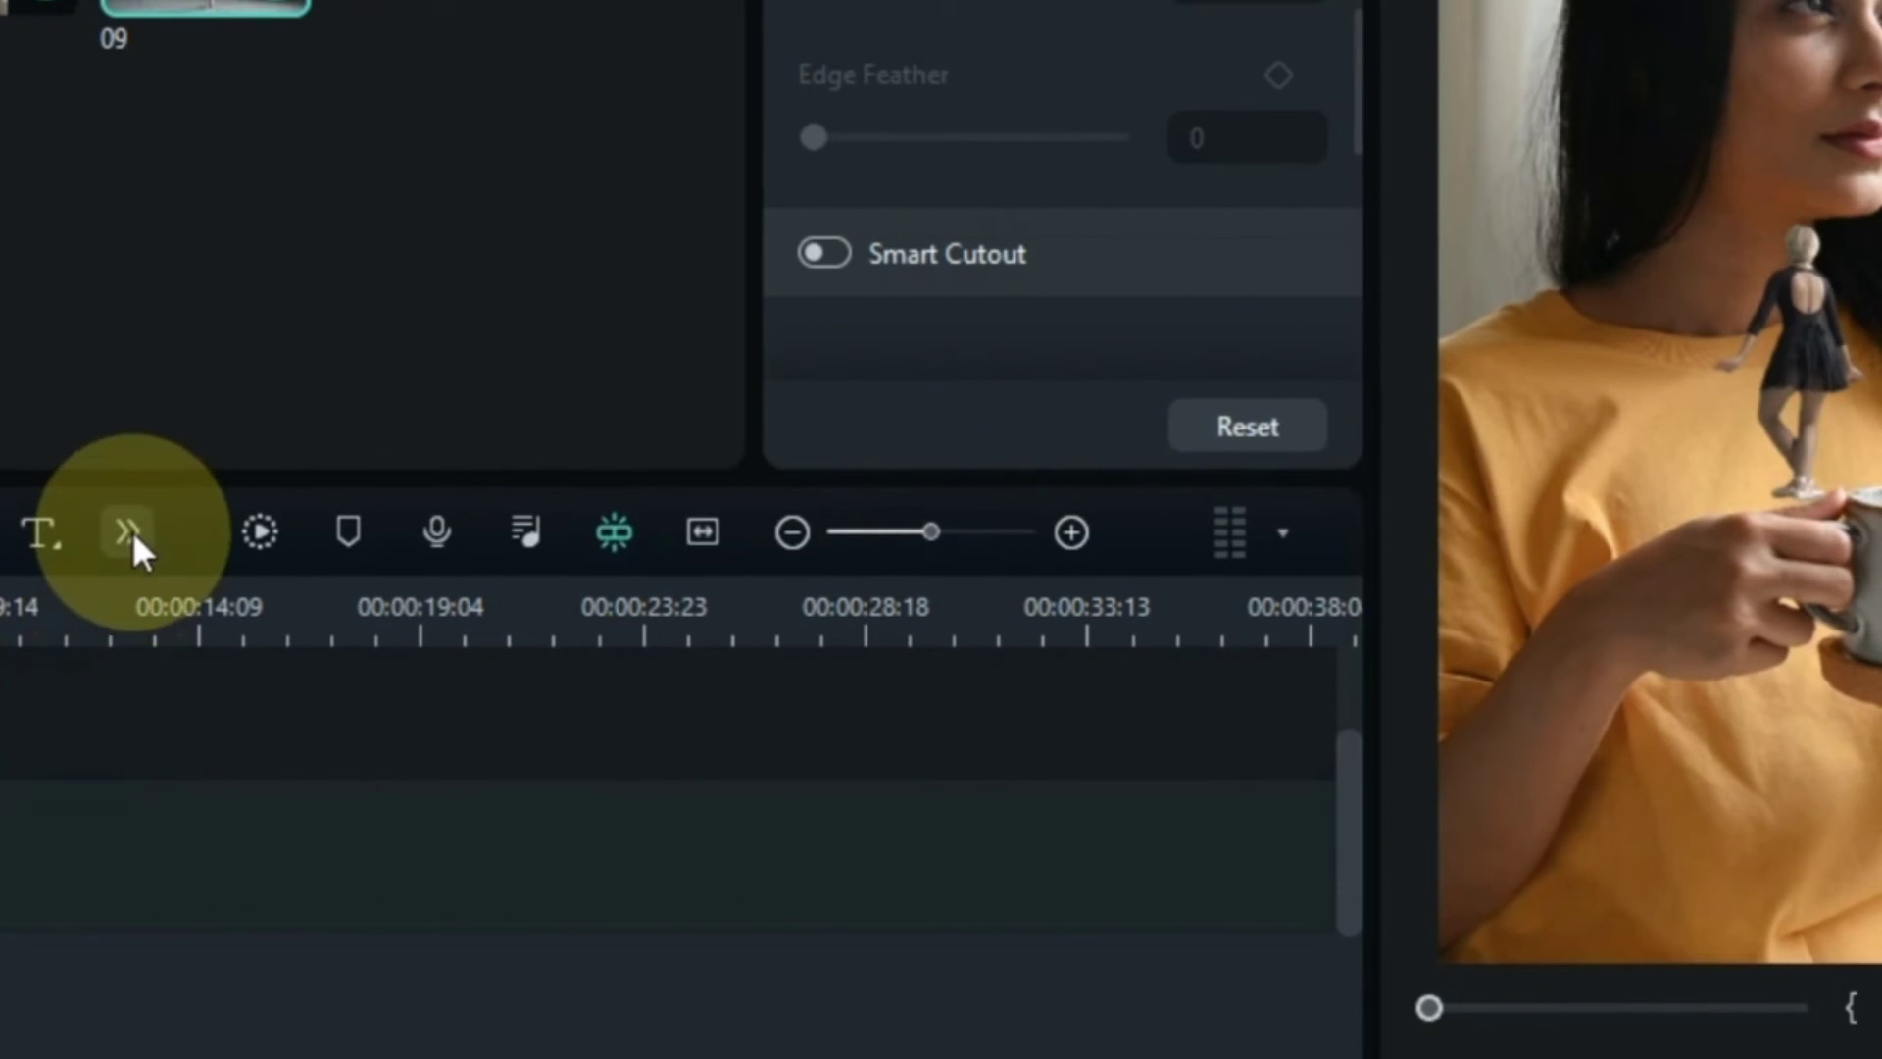
click(906, 458)
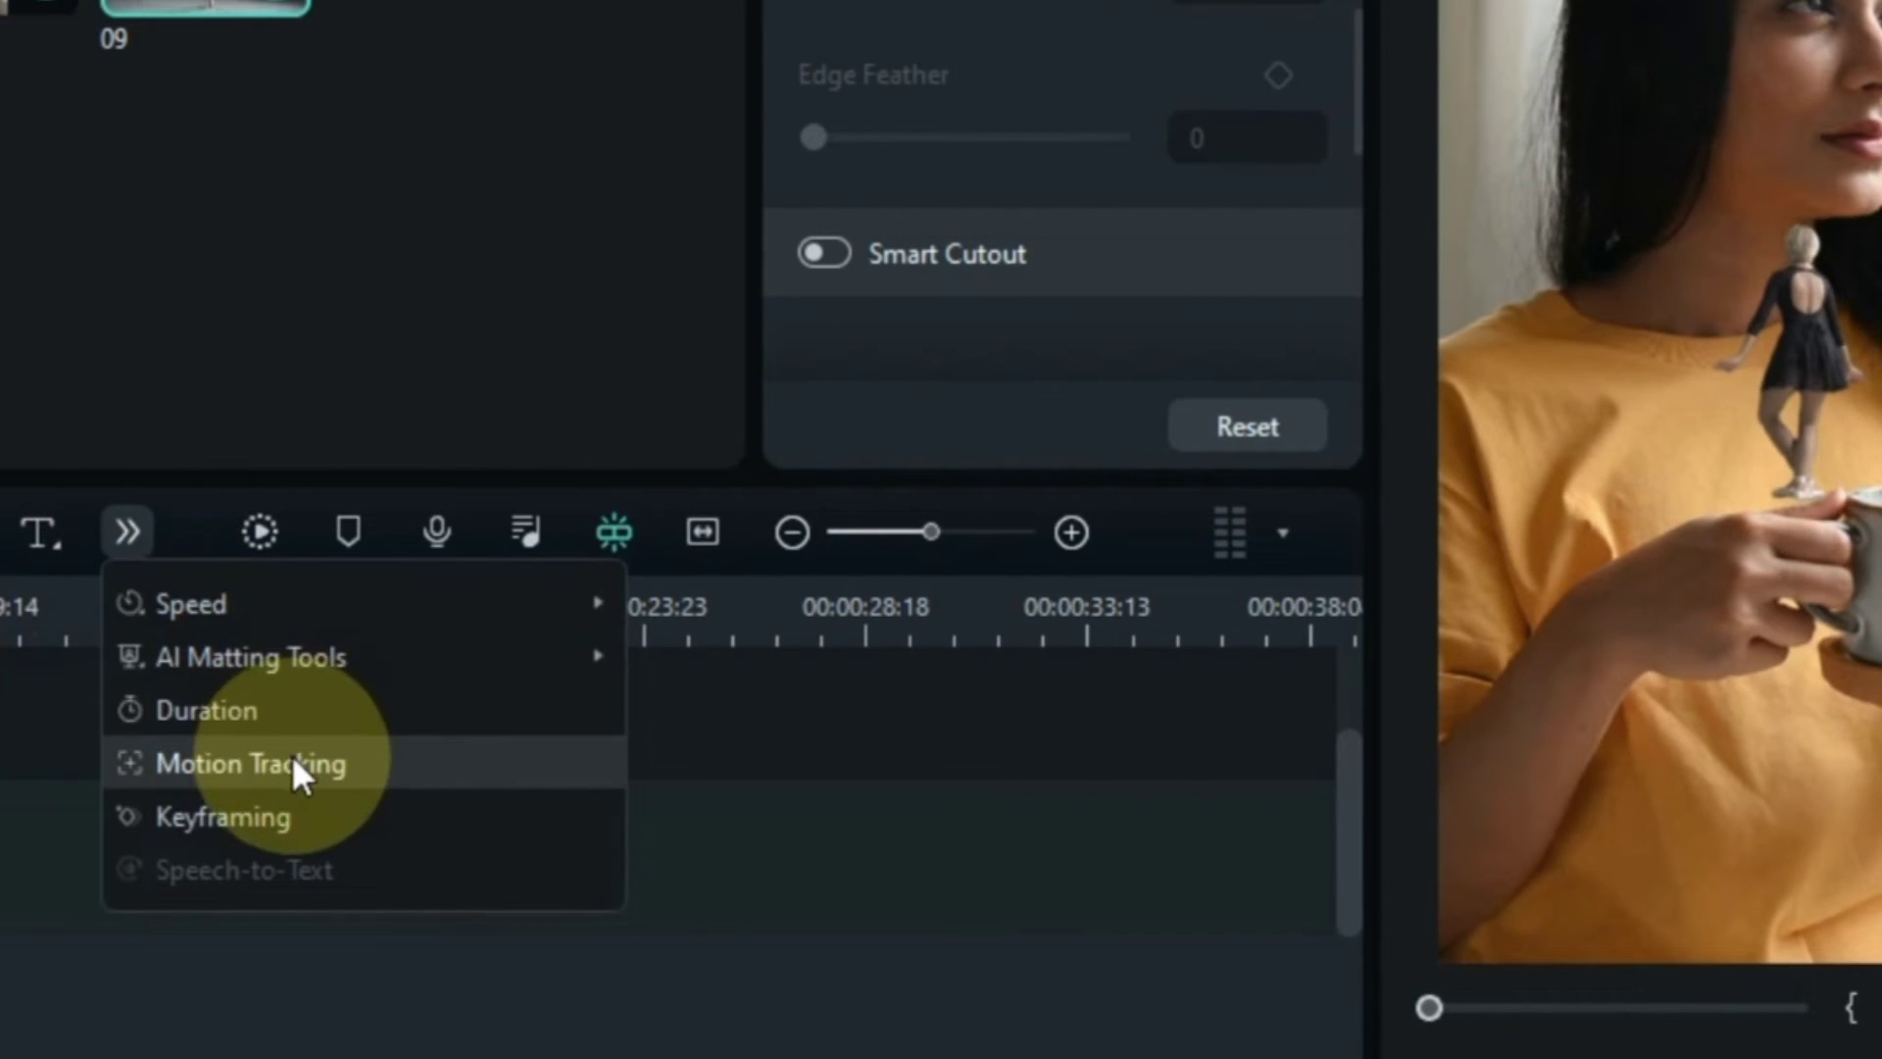
click(385, 767)
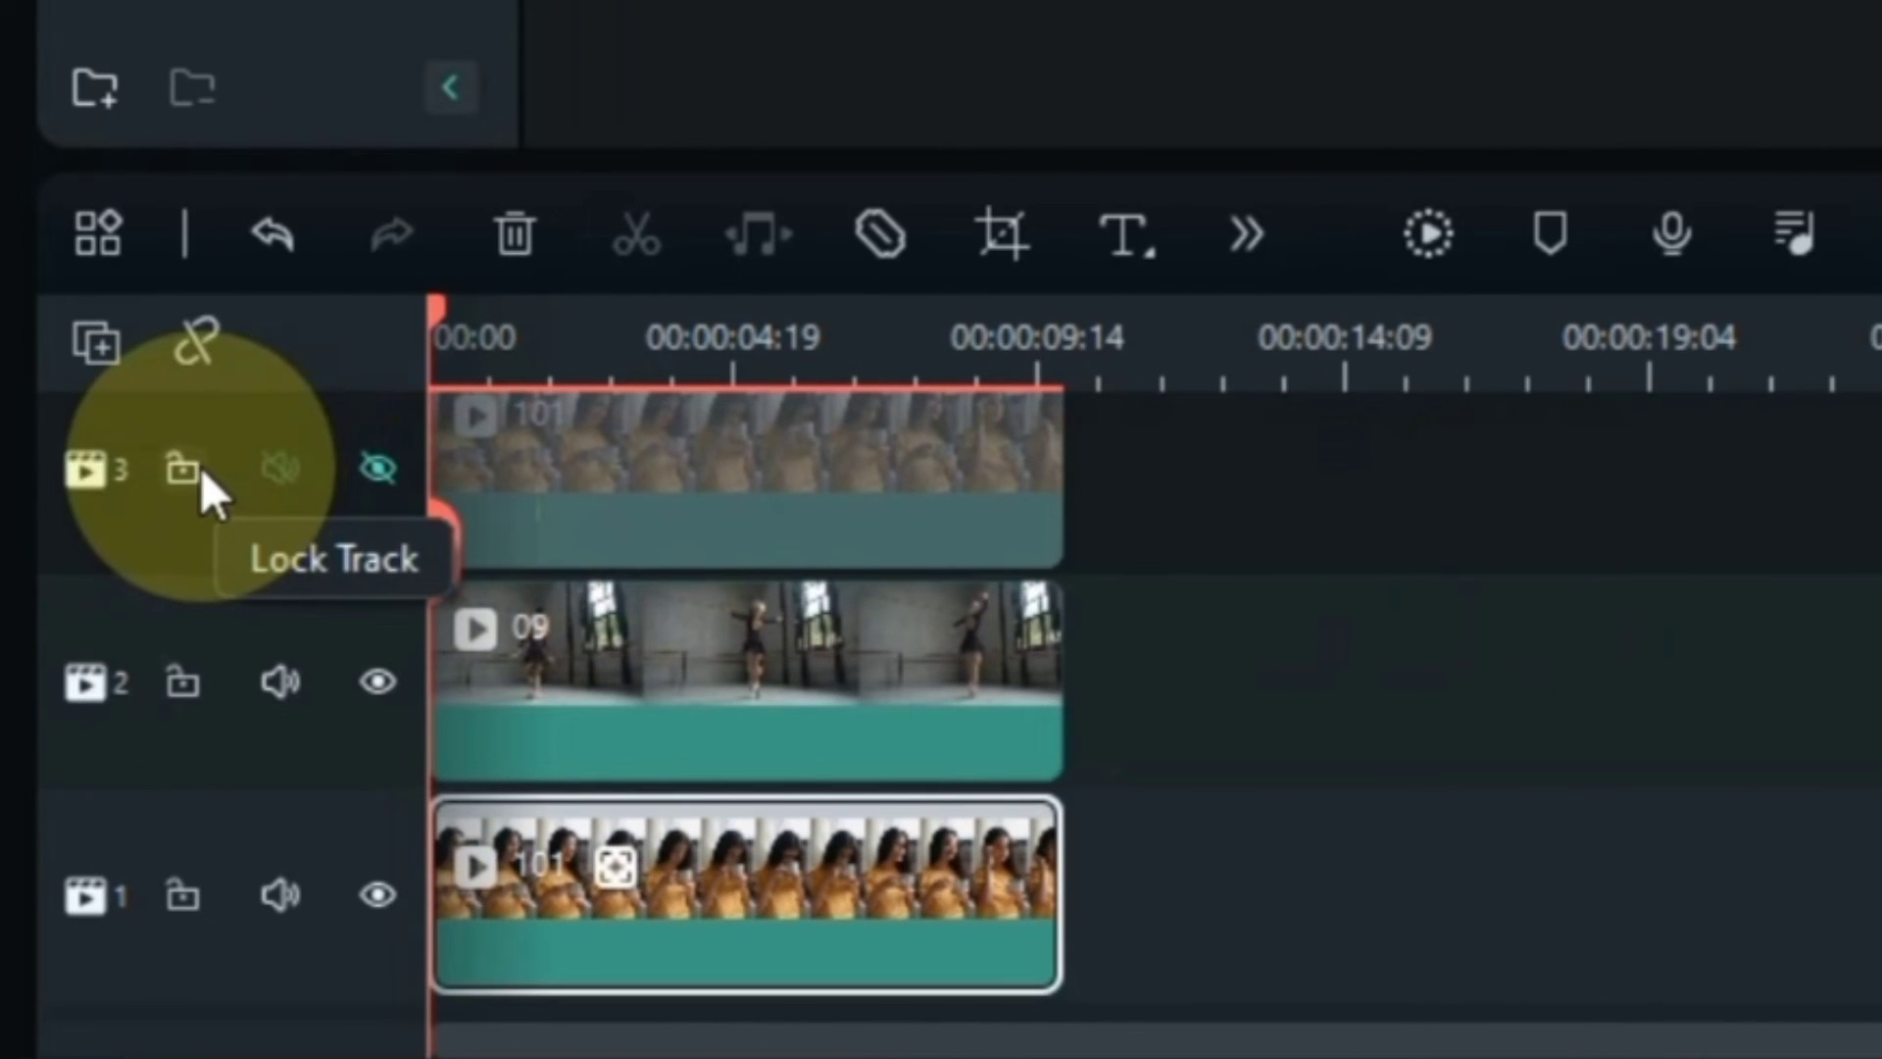
click(191, 468)
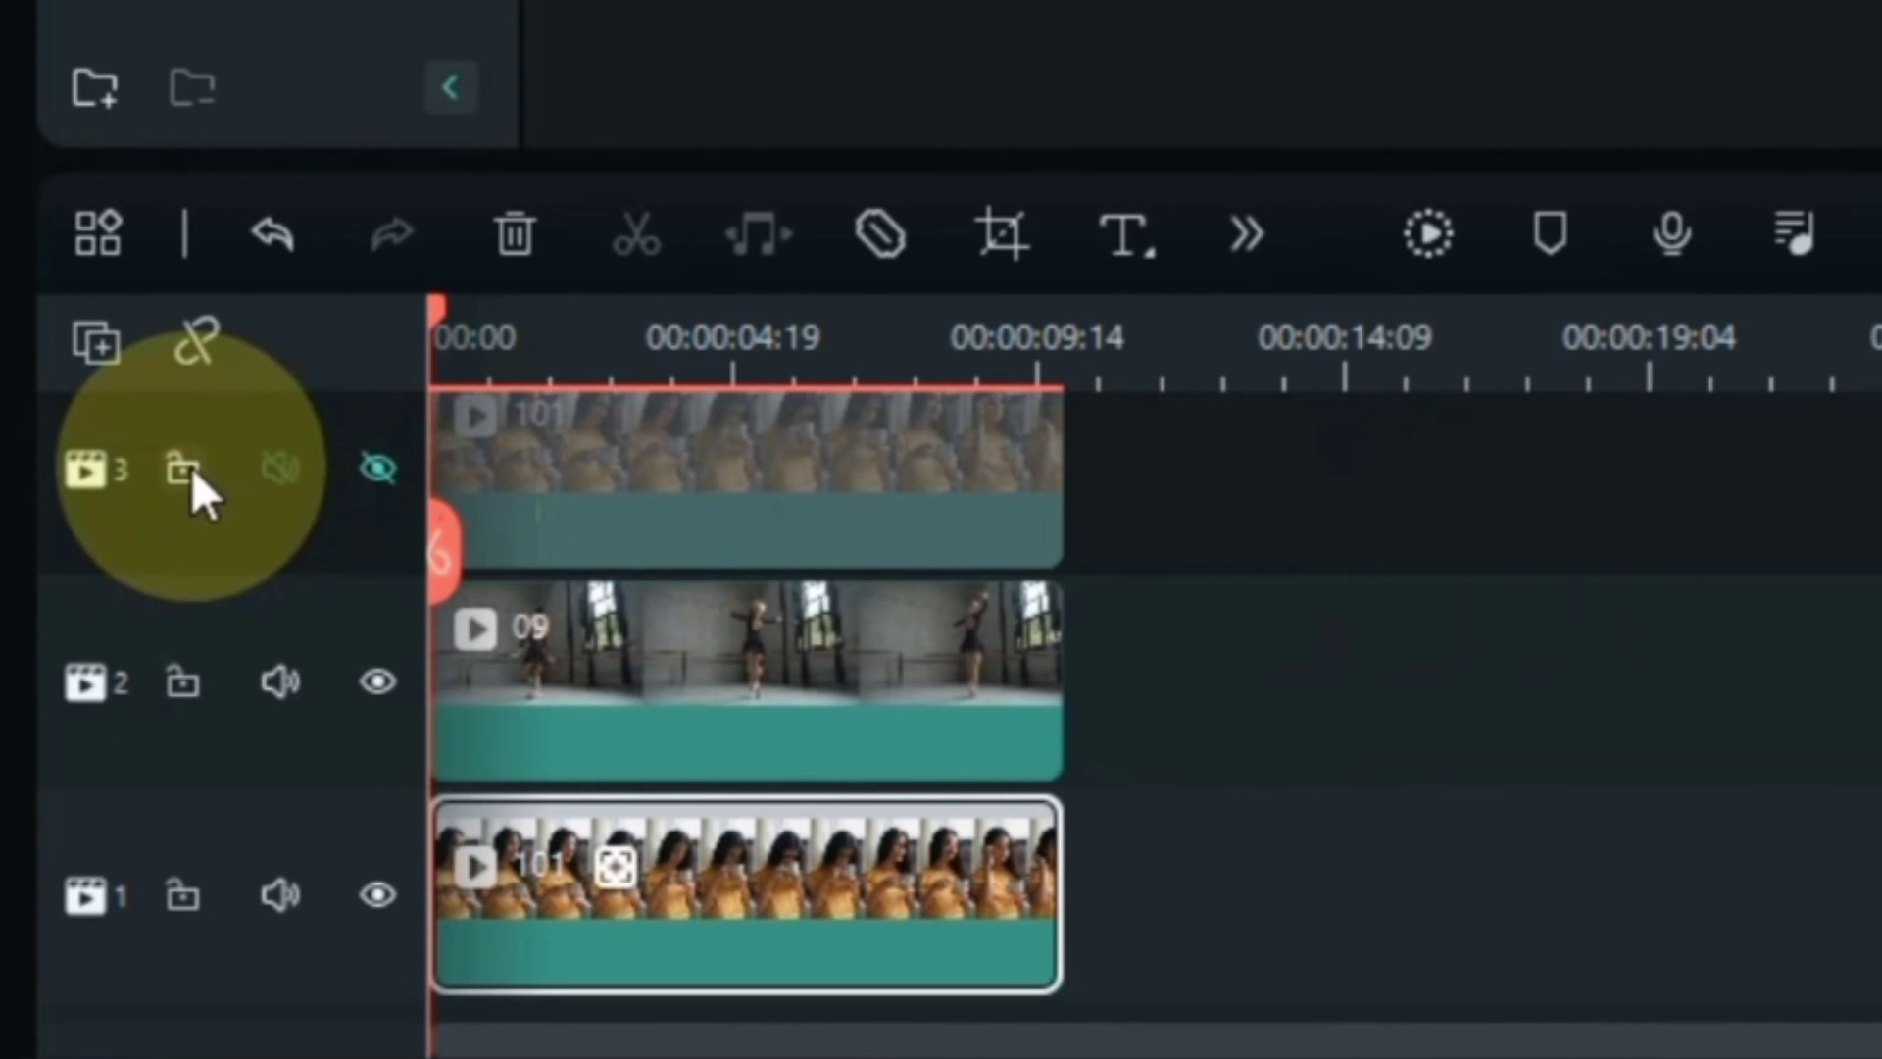
click(186, 682)
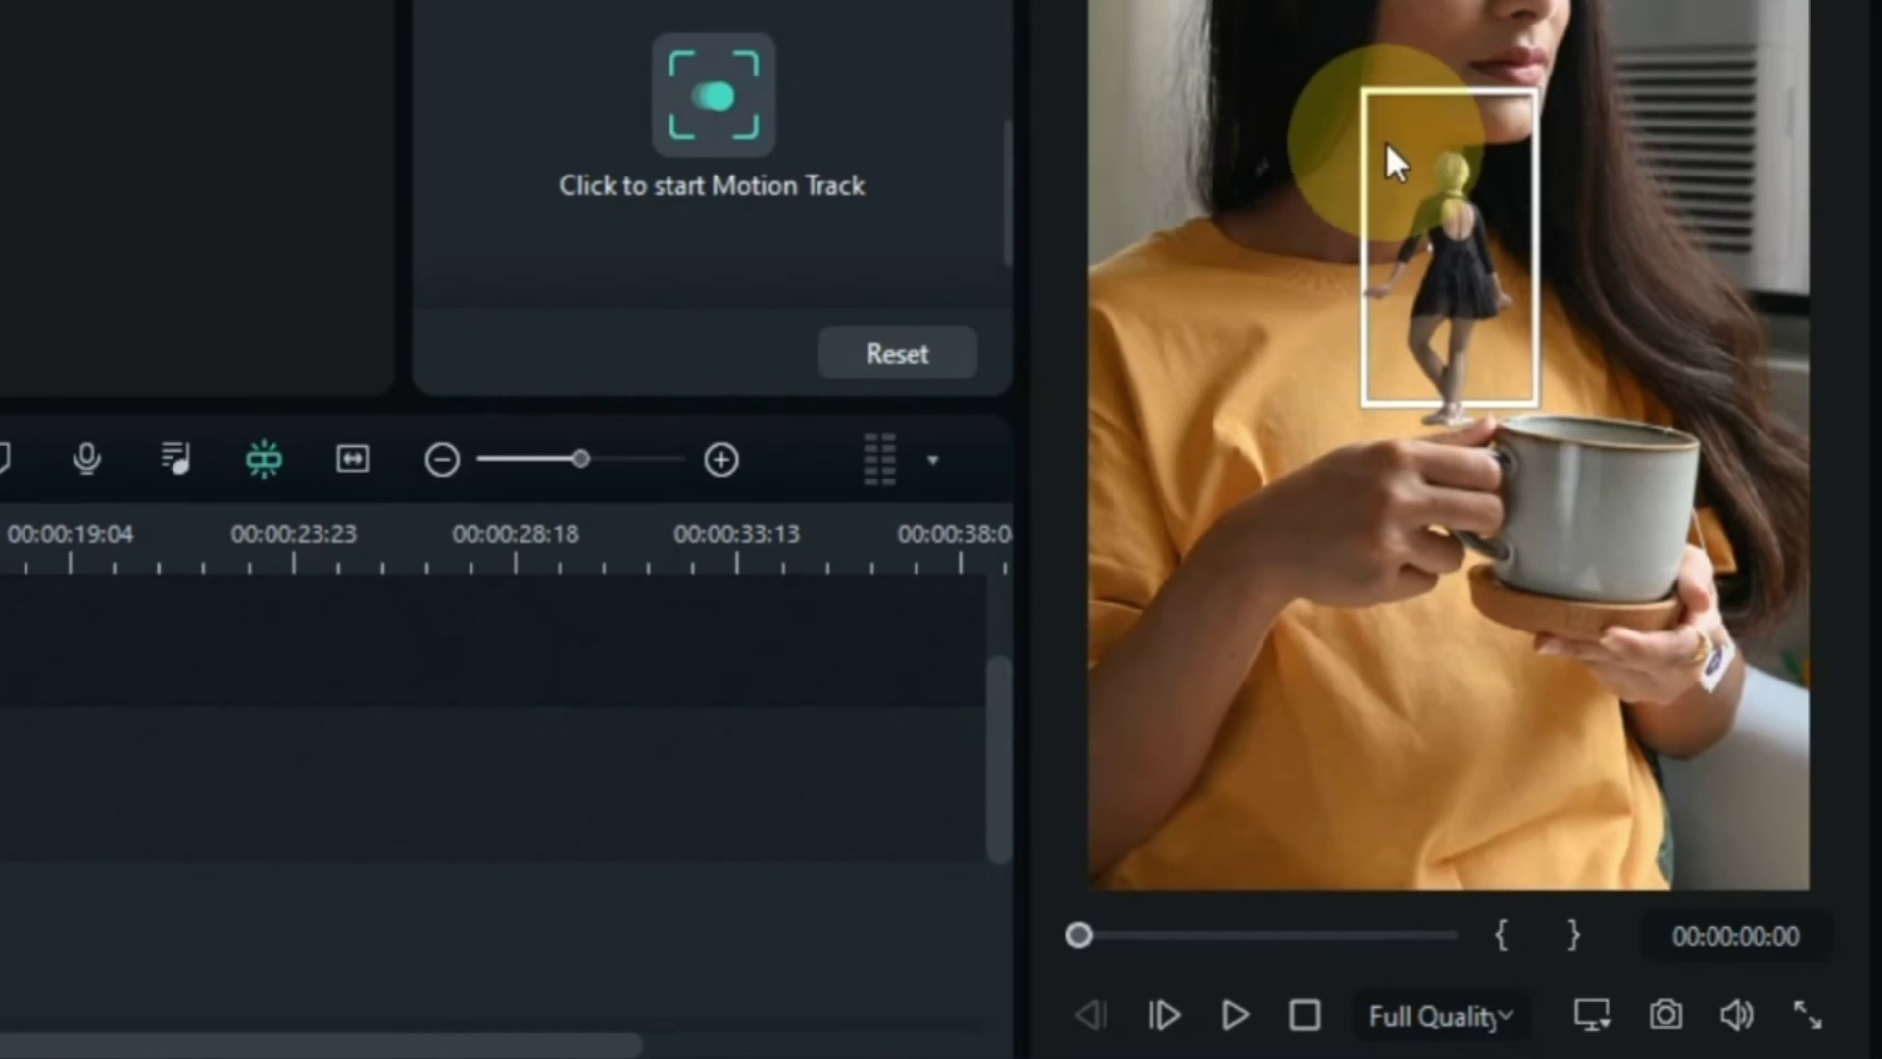
Step: Move the tracking box onto the mug, shrink it to fit within the mug's body, and run the motion tracking
drag(1395, 105, 1552, 370)
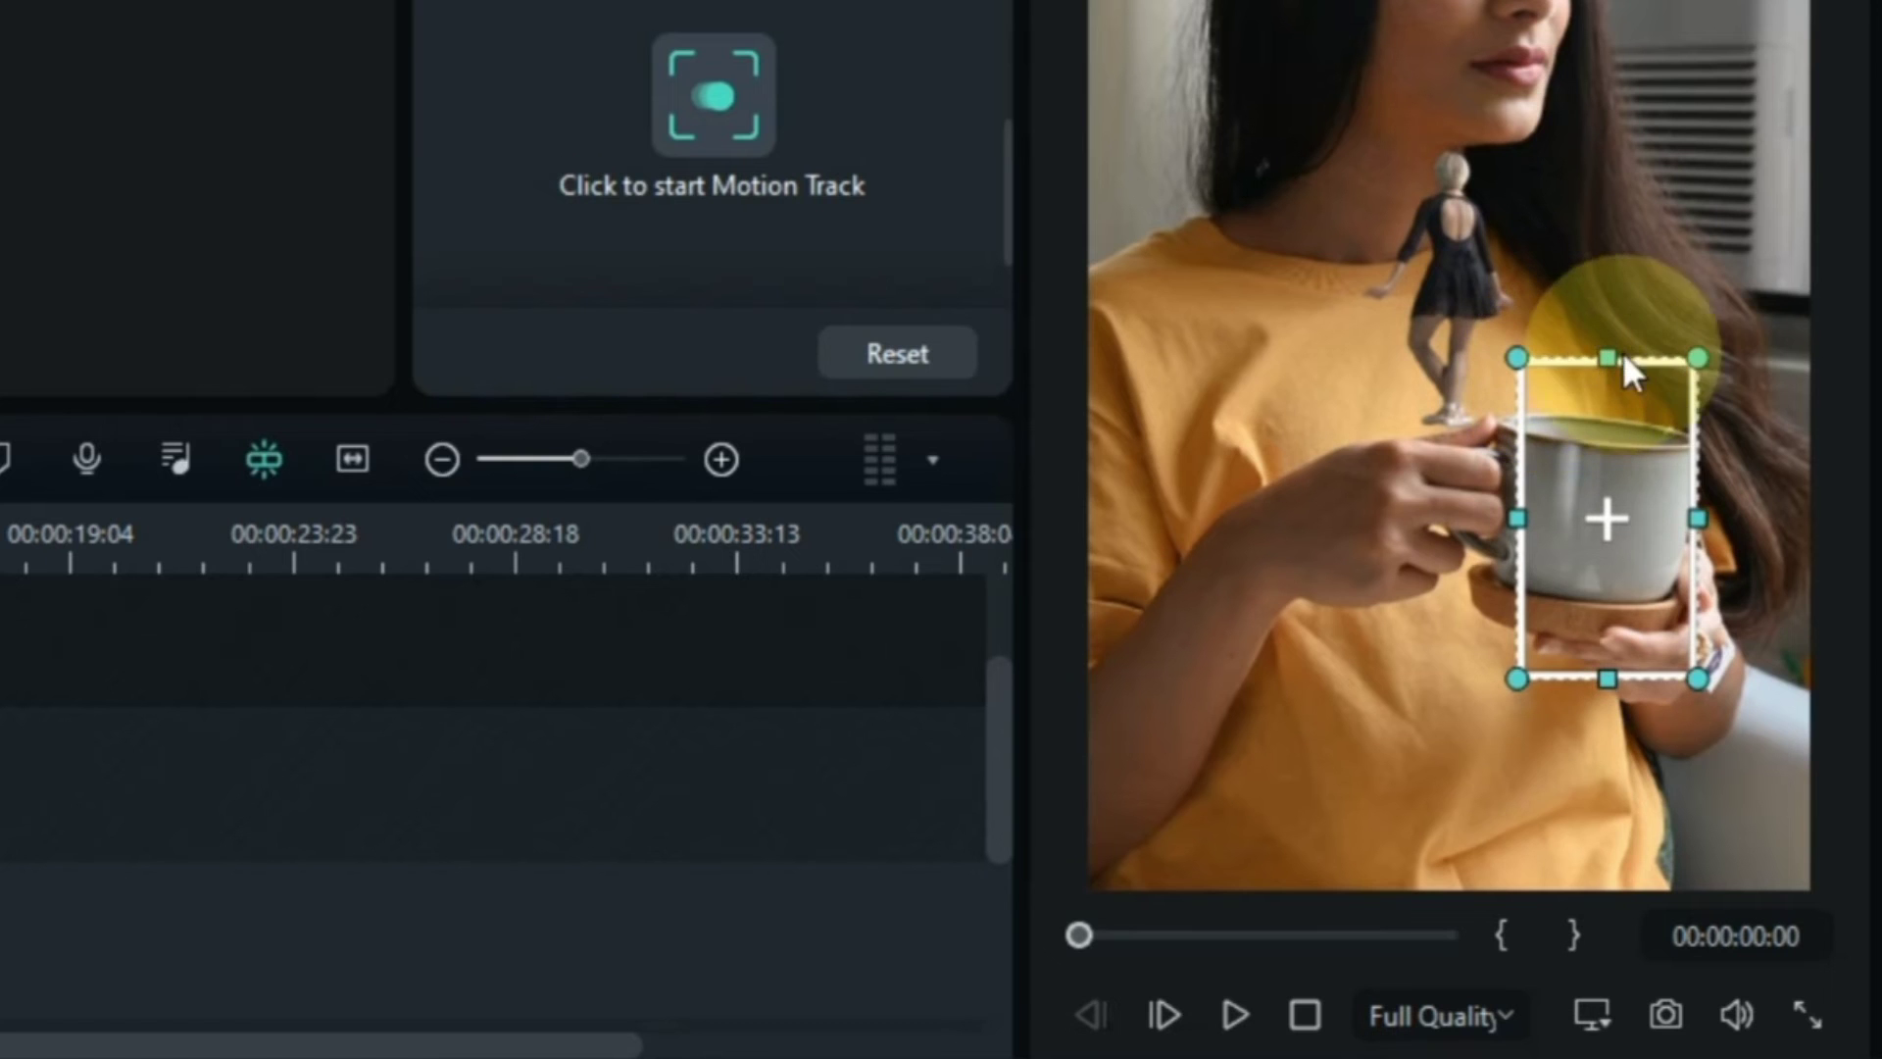
drag(1704, 351, 1615, 441)
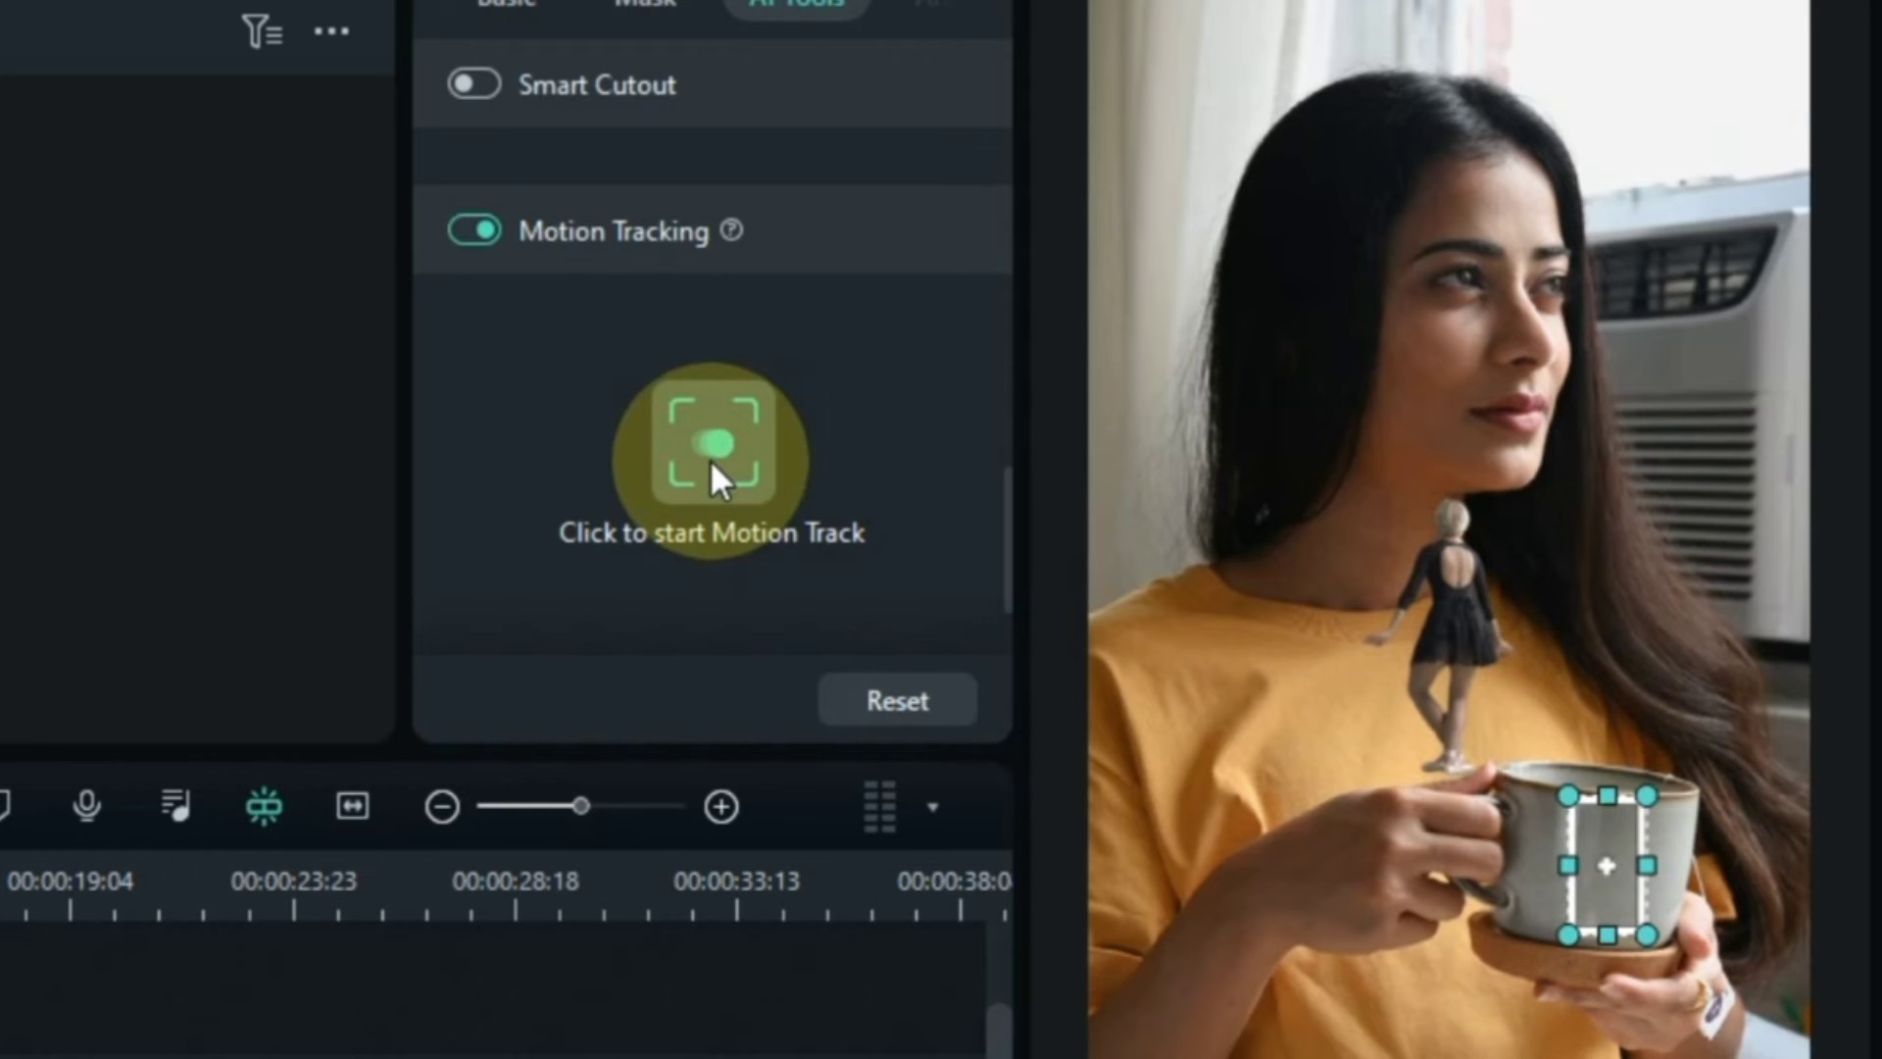
click(712, 463)
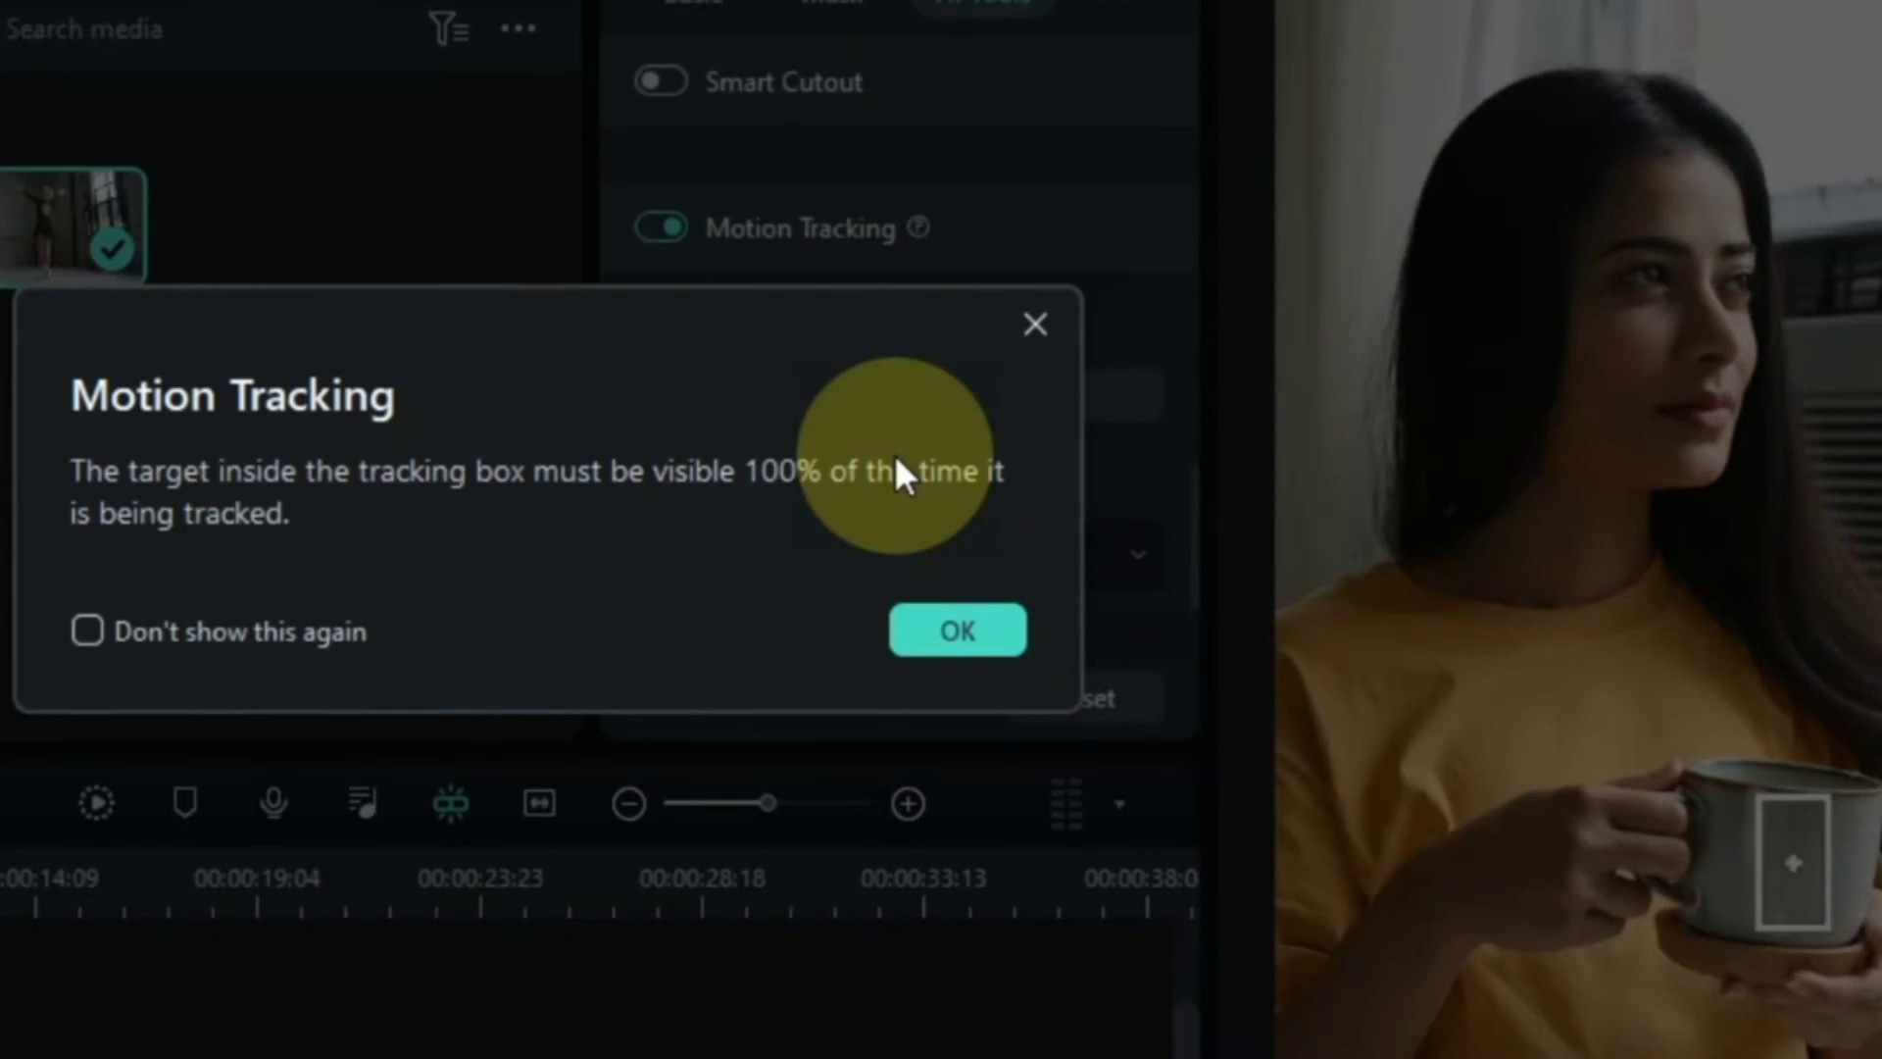
click(949, 627)
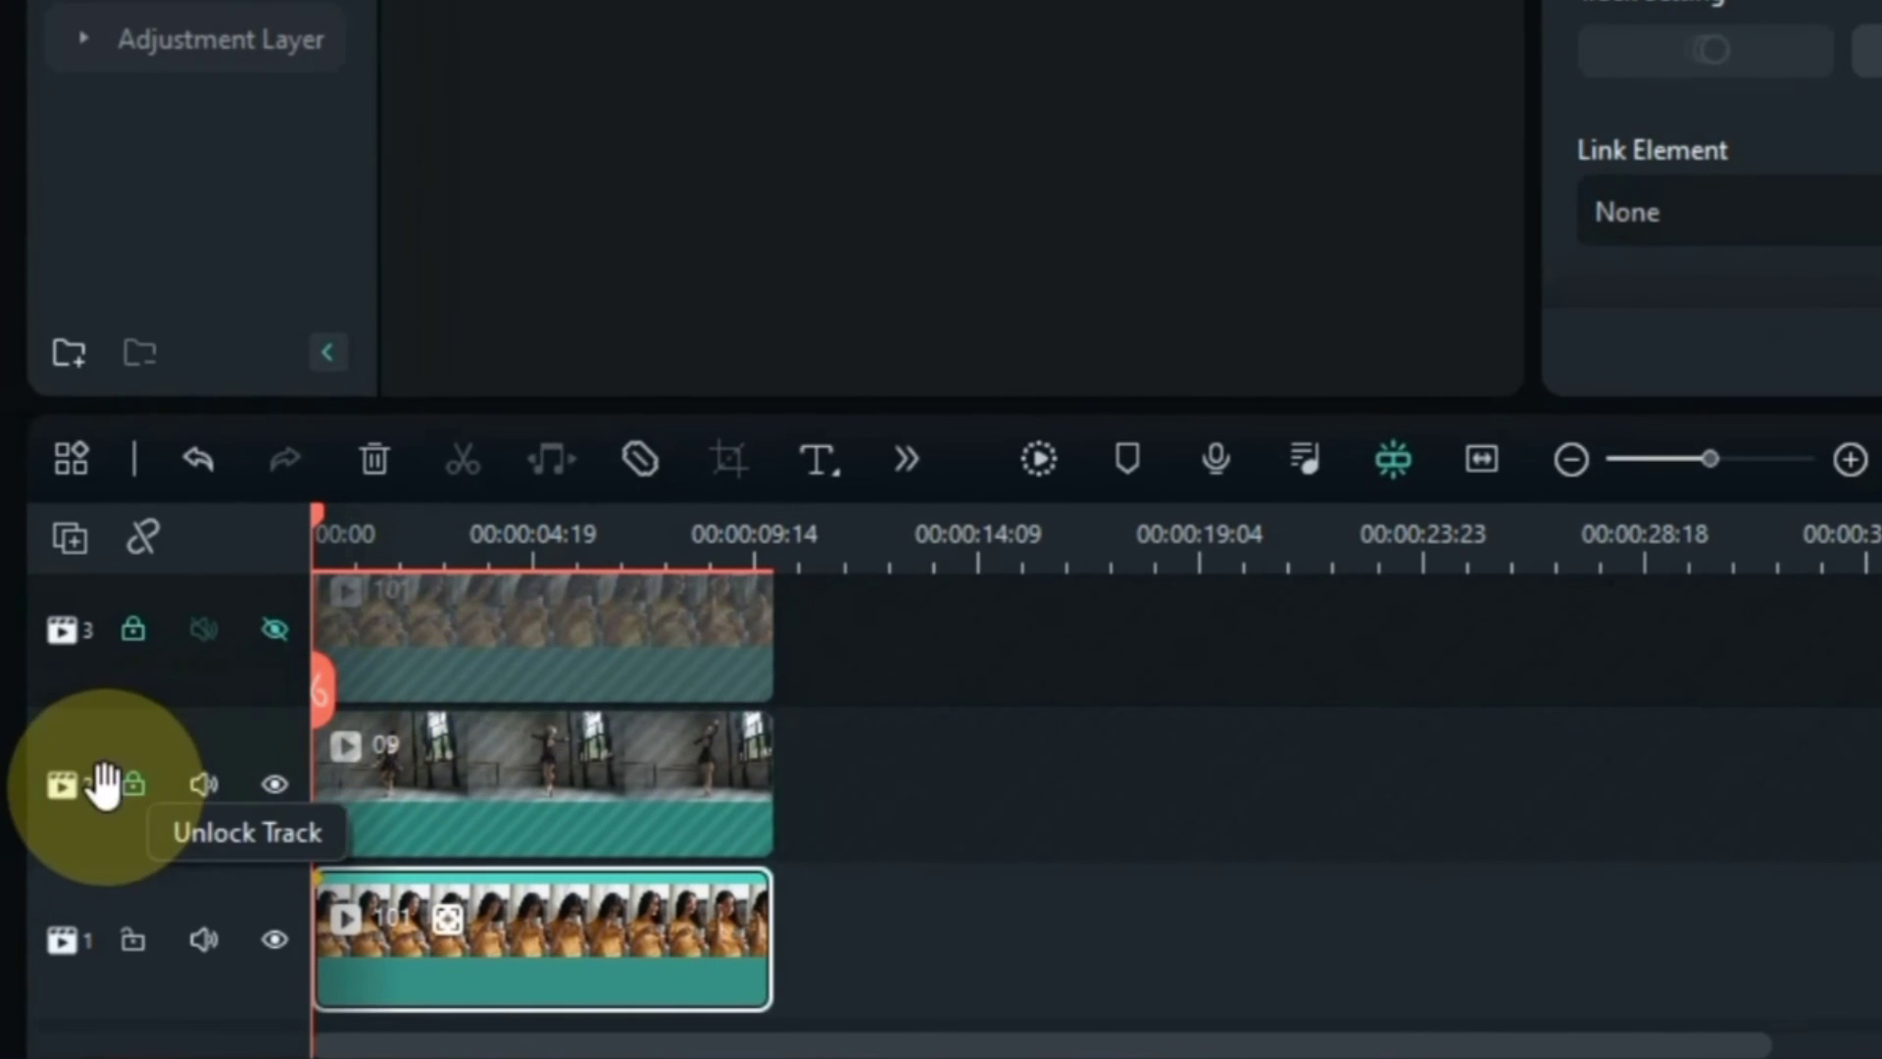
Step: Unlock track 2 and link clip 09 to the mug's motion tracker
click(132, 785)
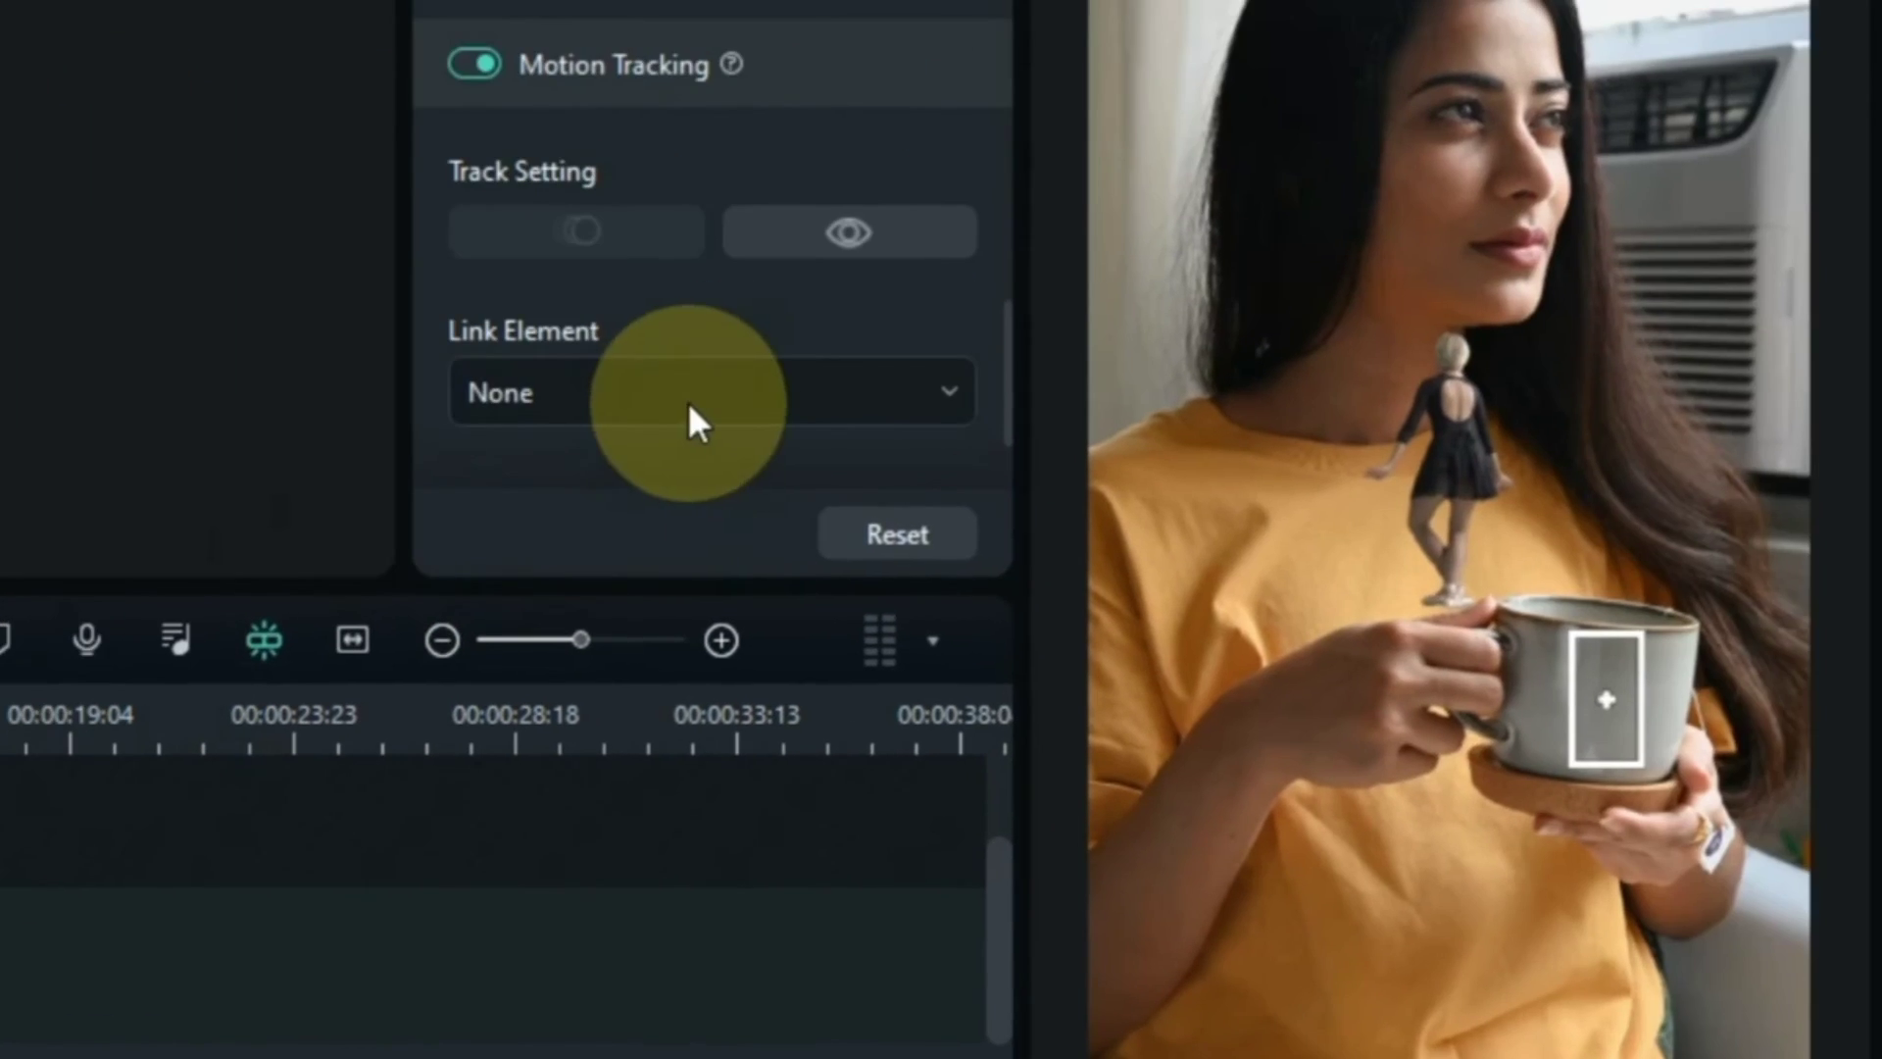
click(841, 385)
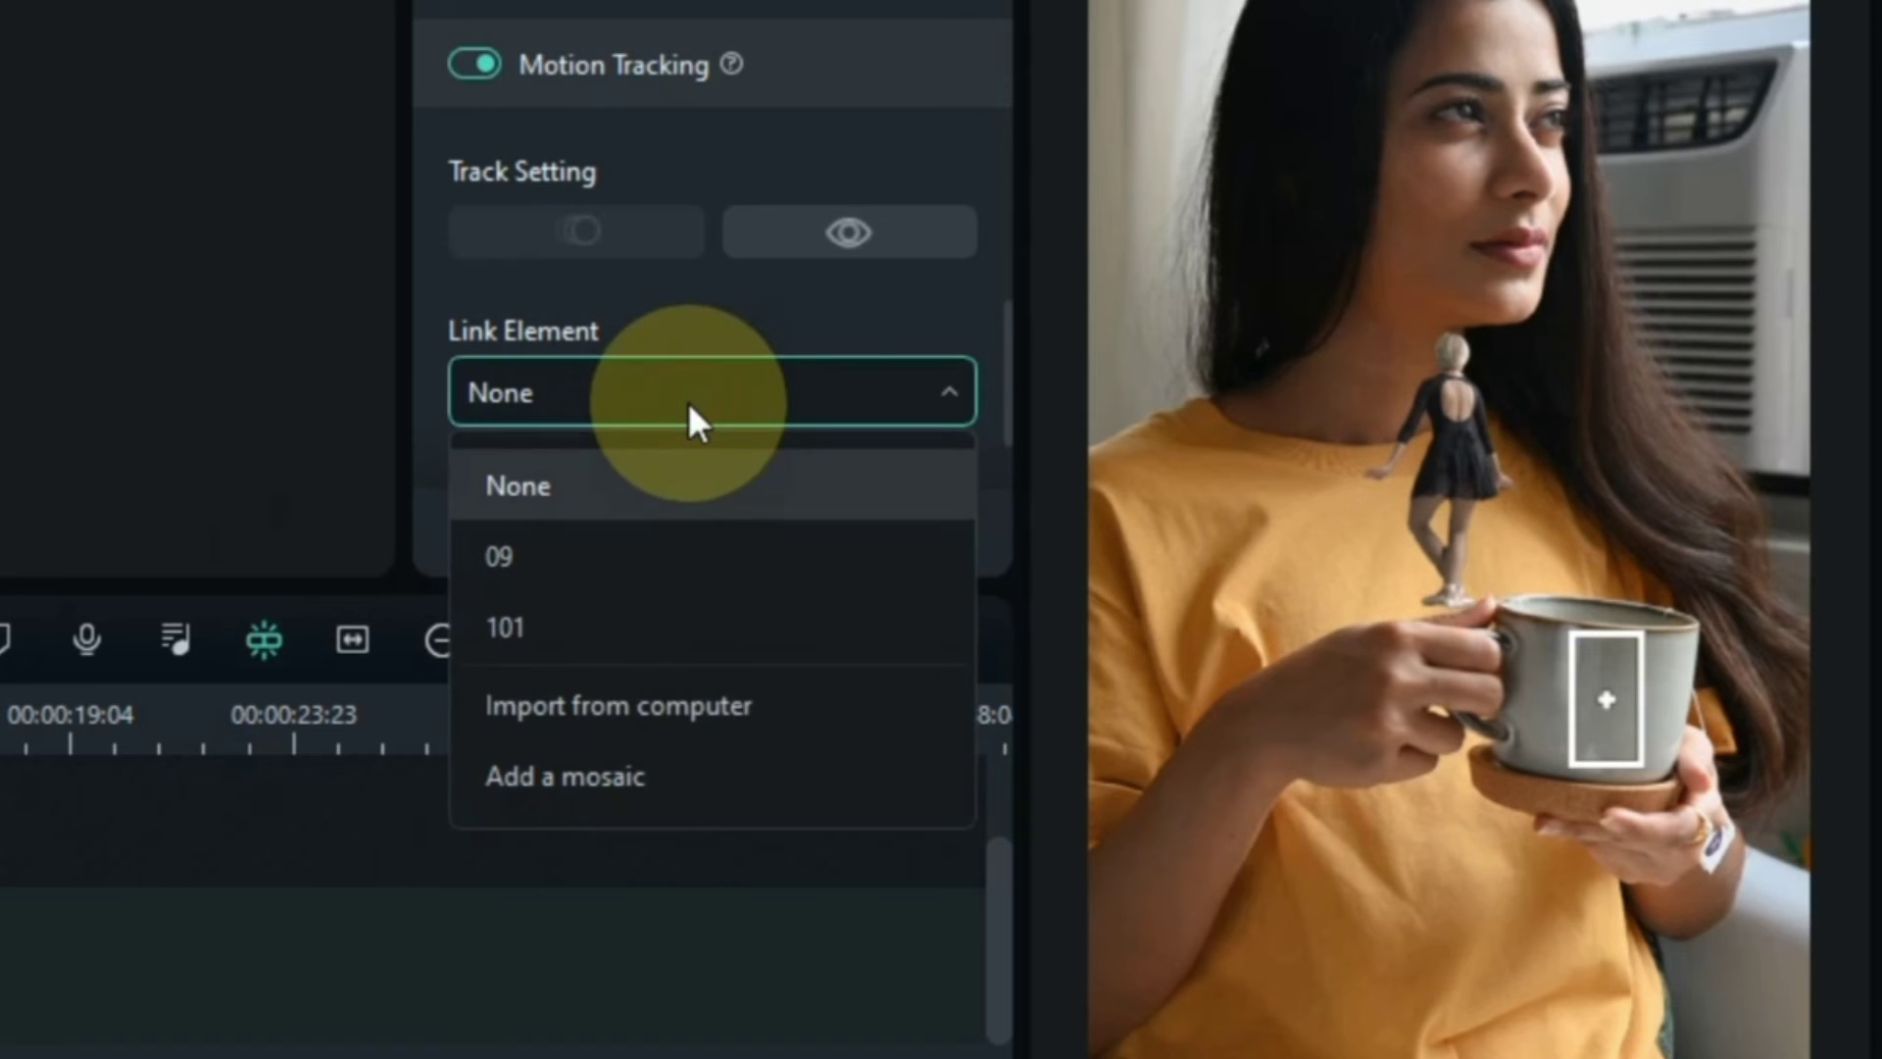
click(553, 559)
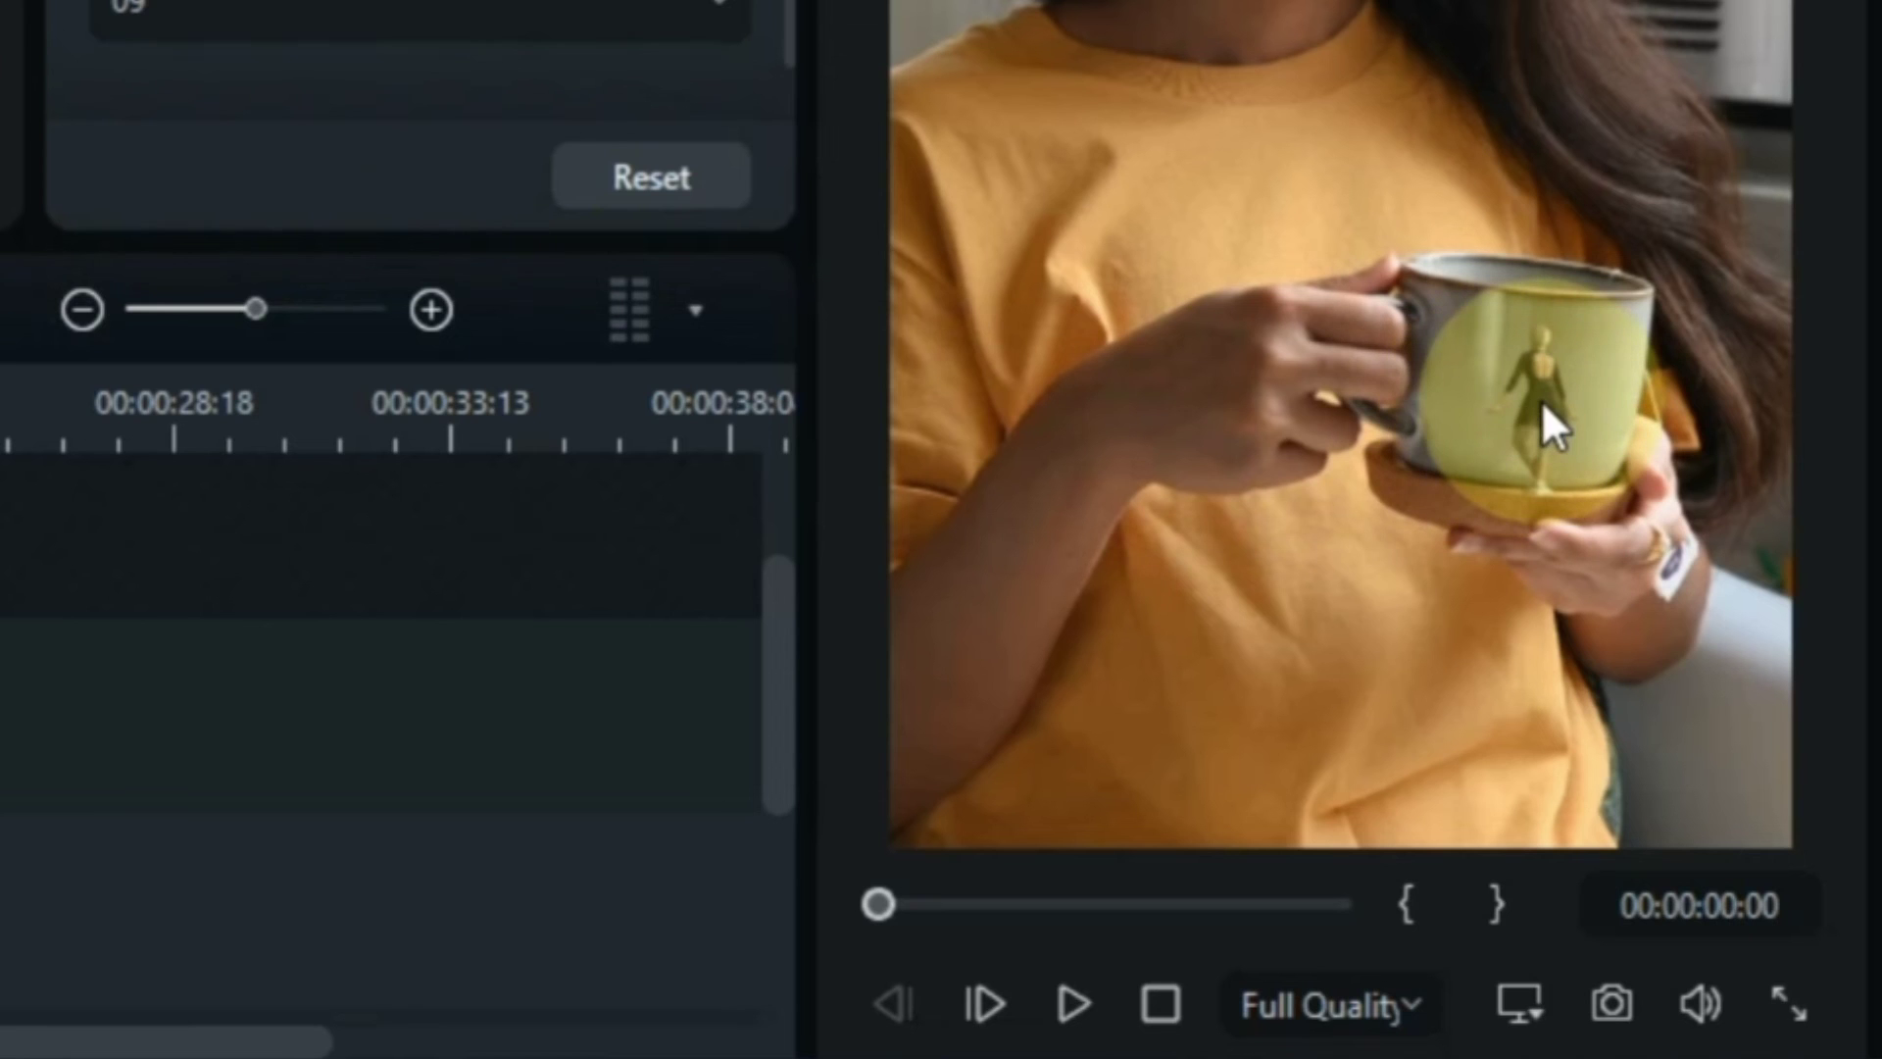
Step: Enlarge the linked dancer in the preview and position her over the mug so her lower legs overlap it
click(1576, 567)
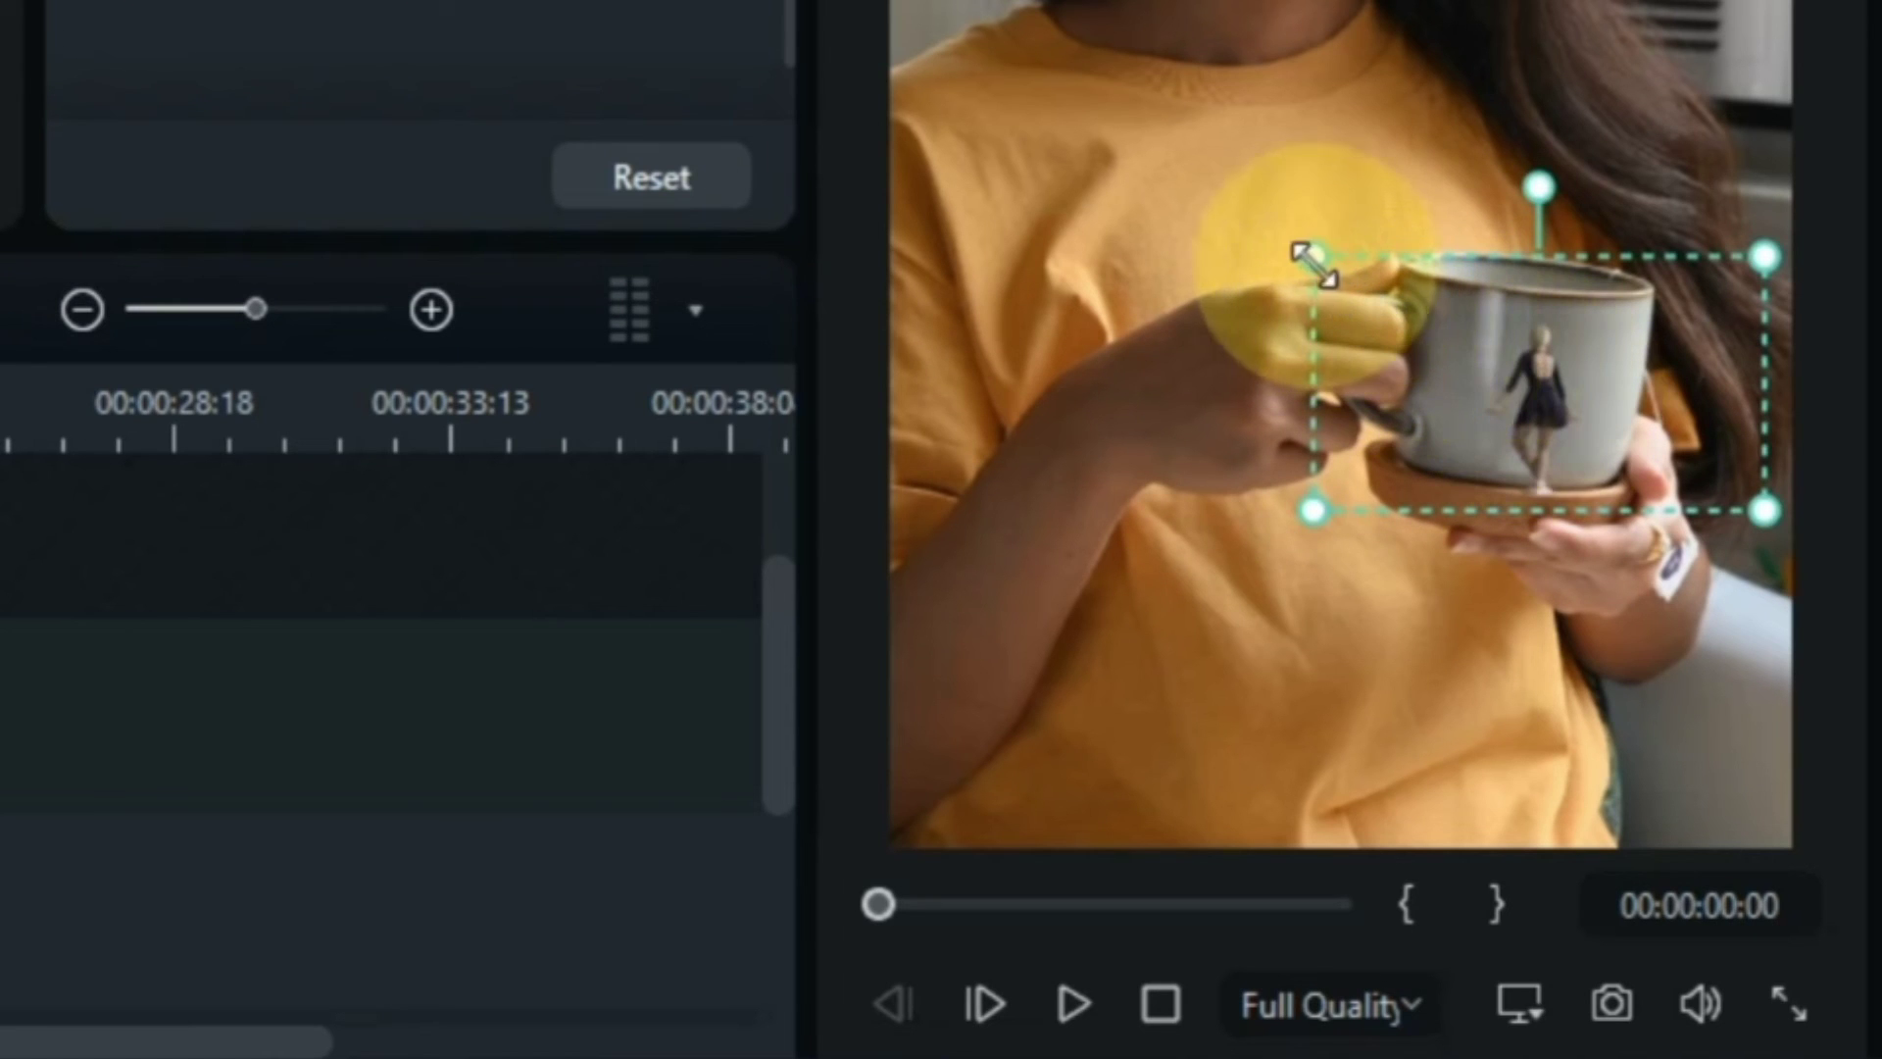
drag(1309, 261, 949, 0)
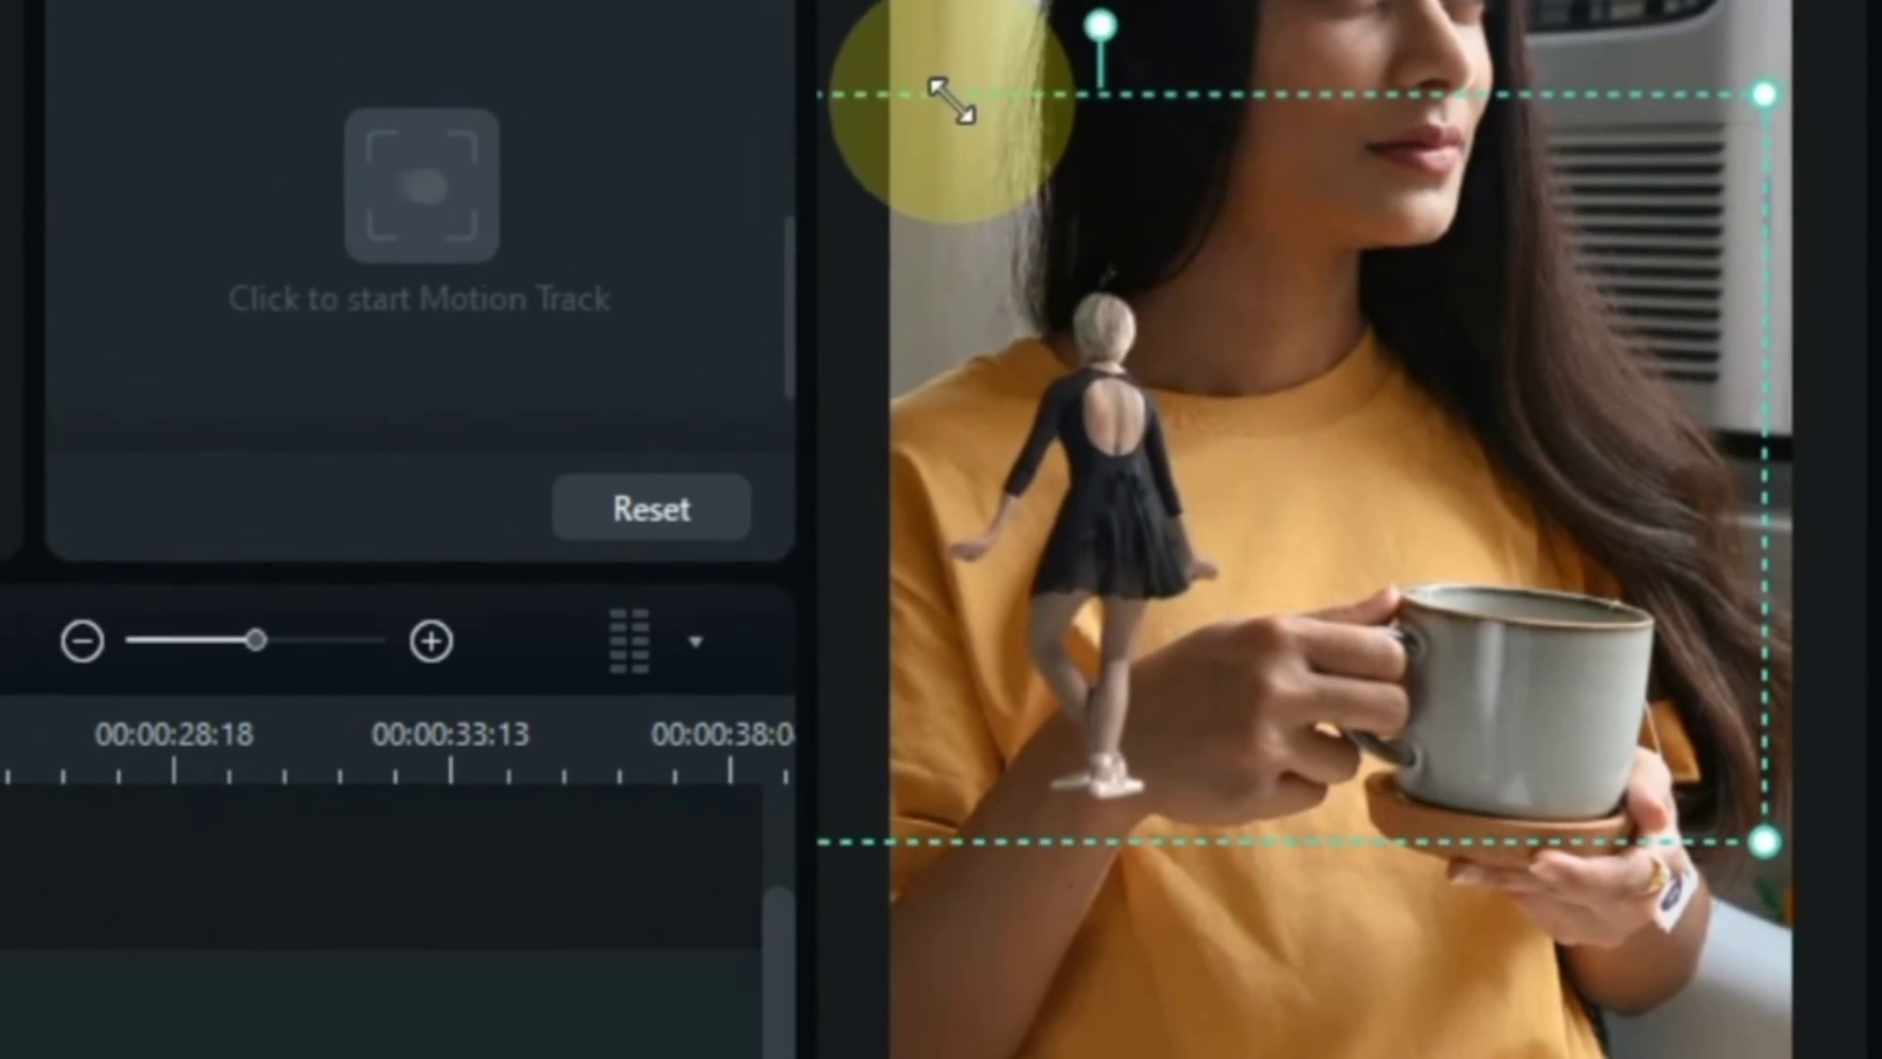
drag(1134, 512, 1542, 518)
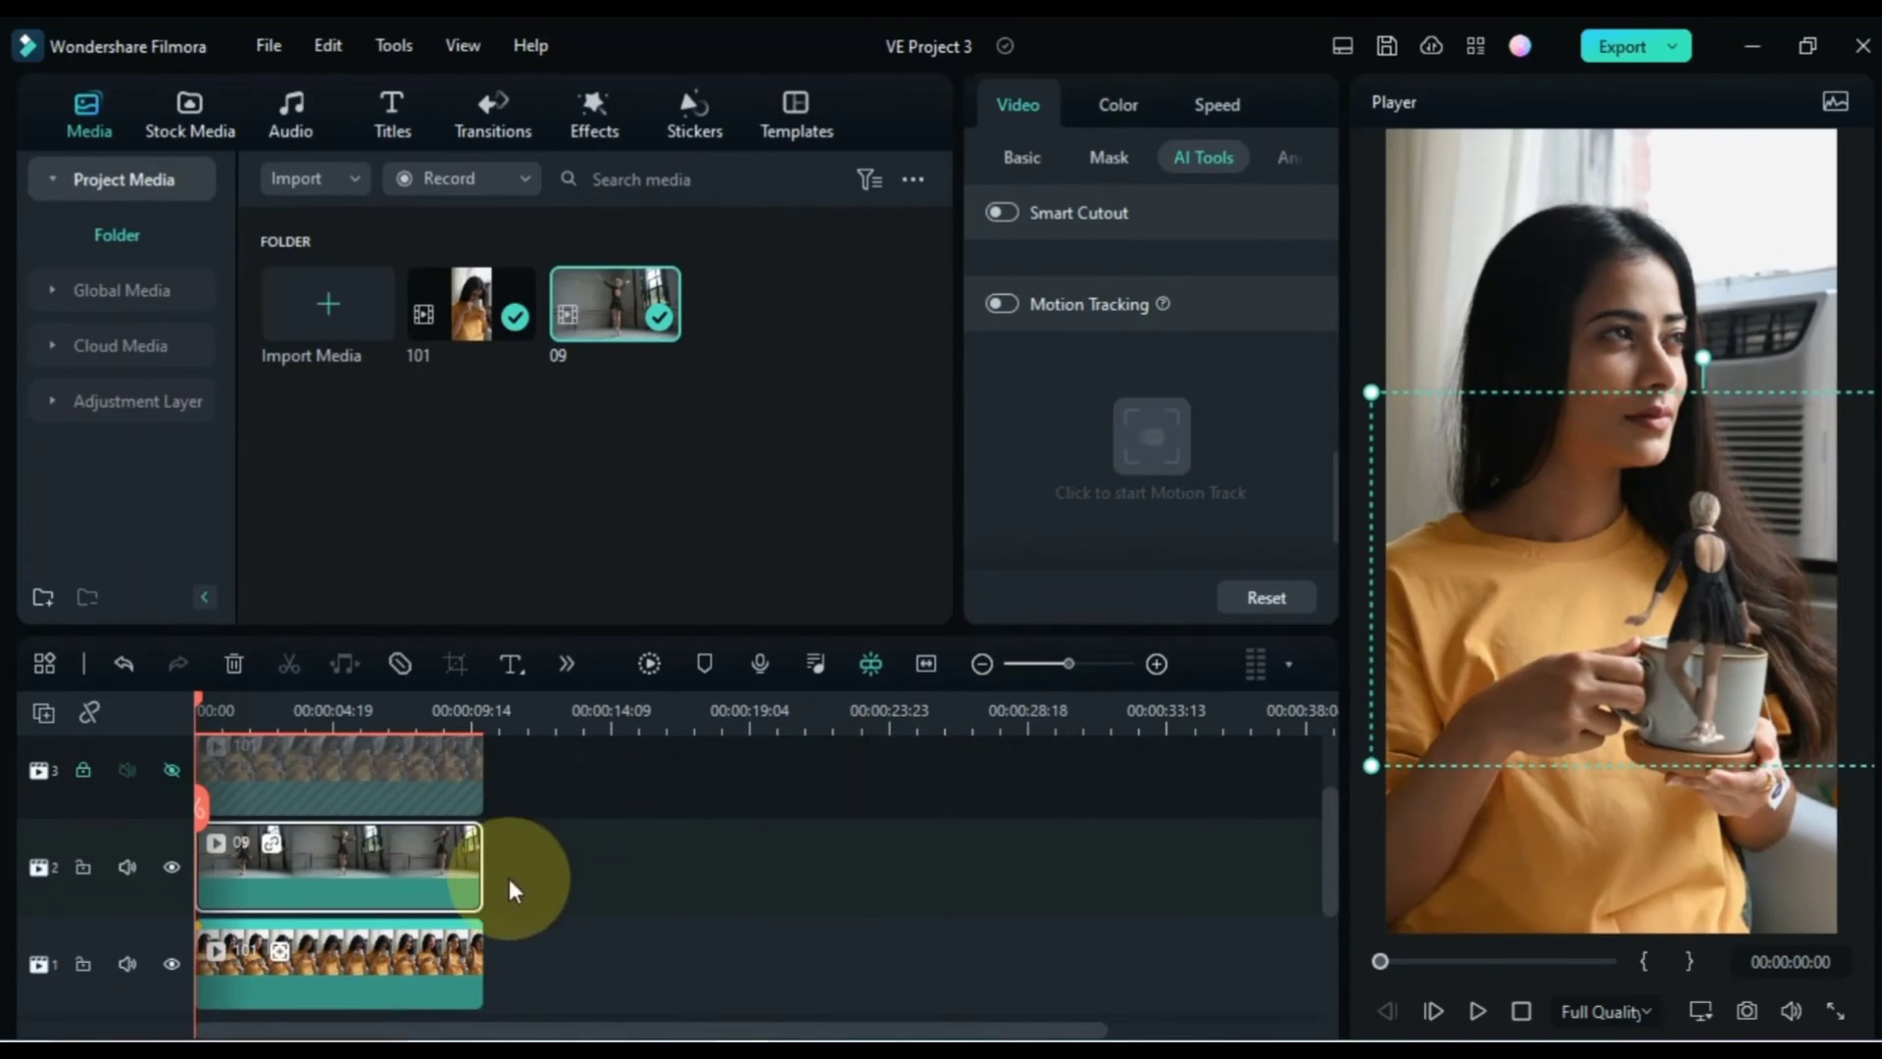
click(510, 891)
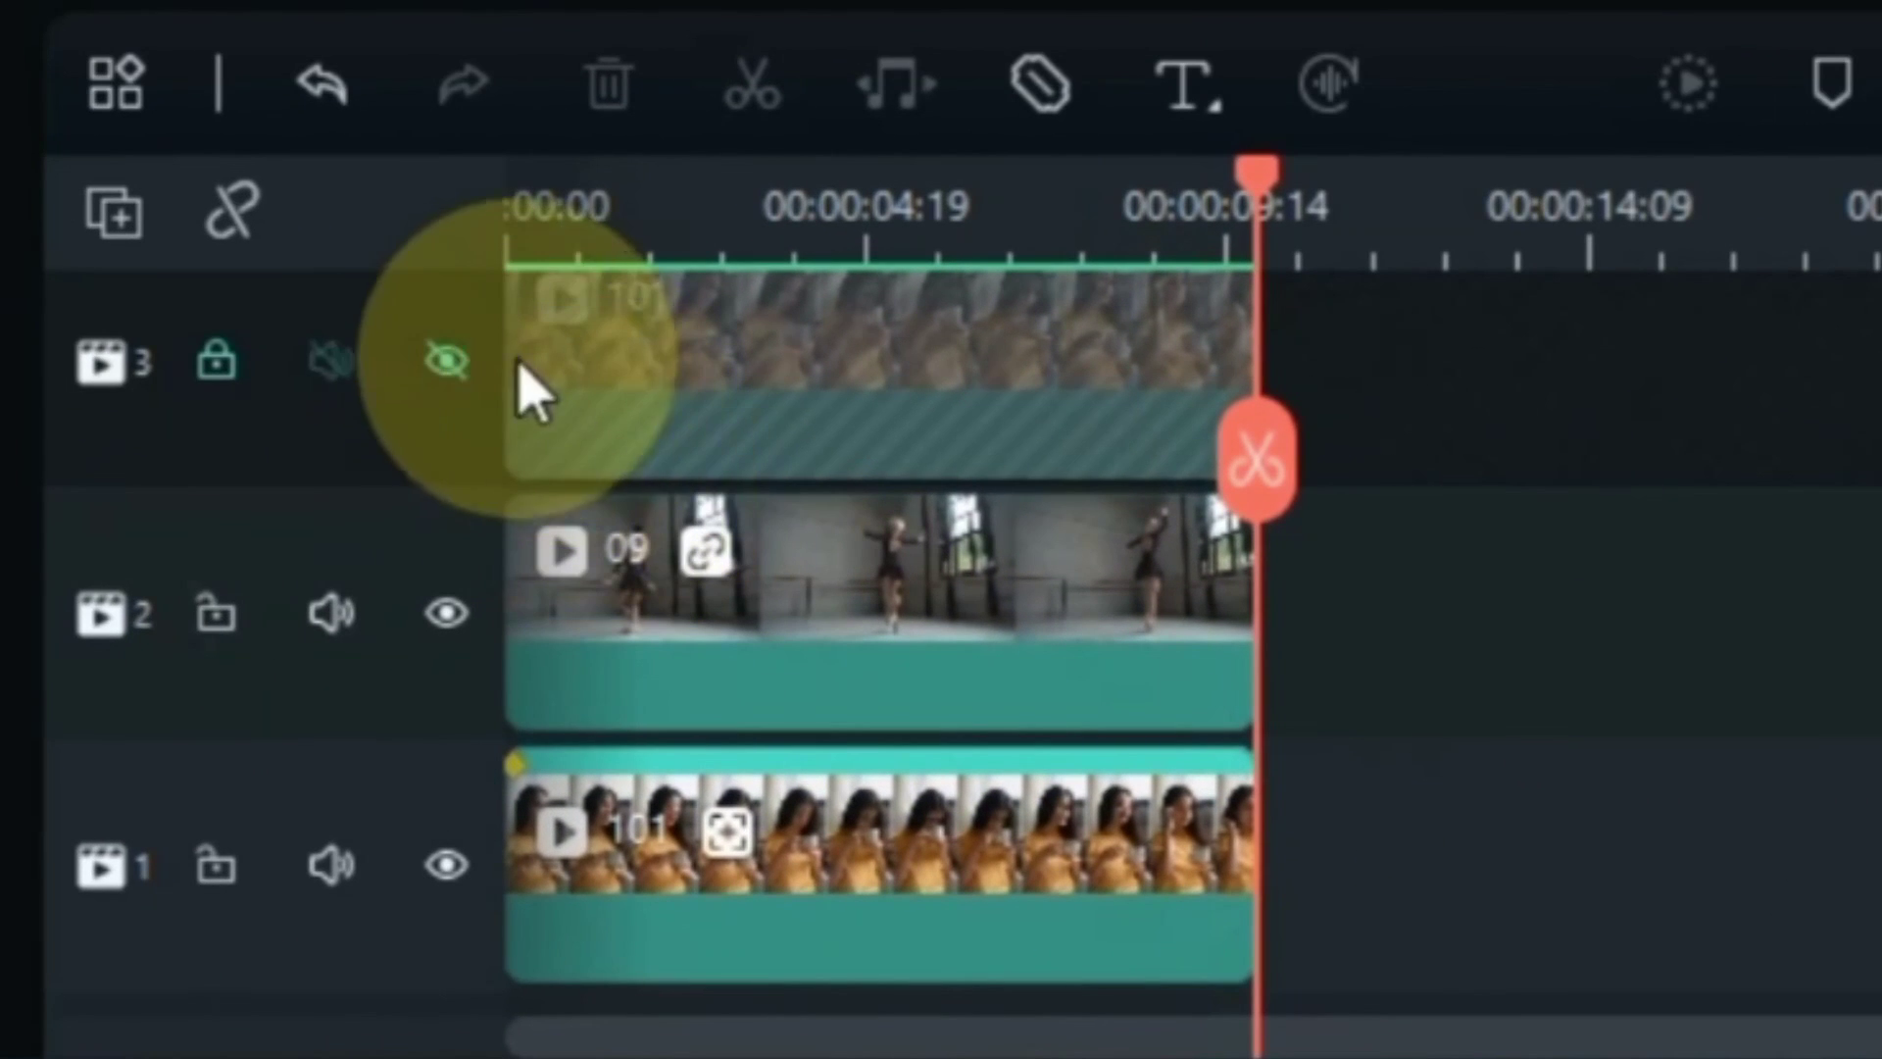
Step: Show and unlock track 3 with the mug cutout, and play the finished composite from the start
click(446, 362)
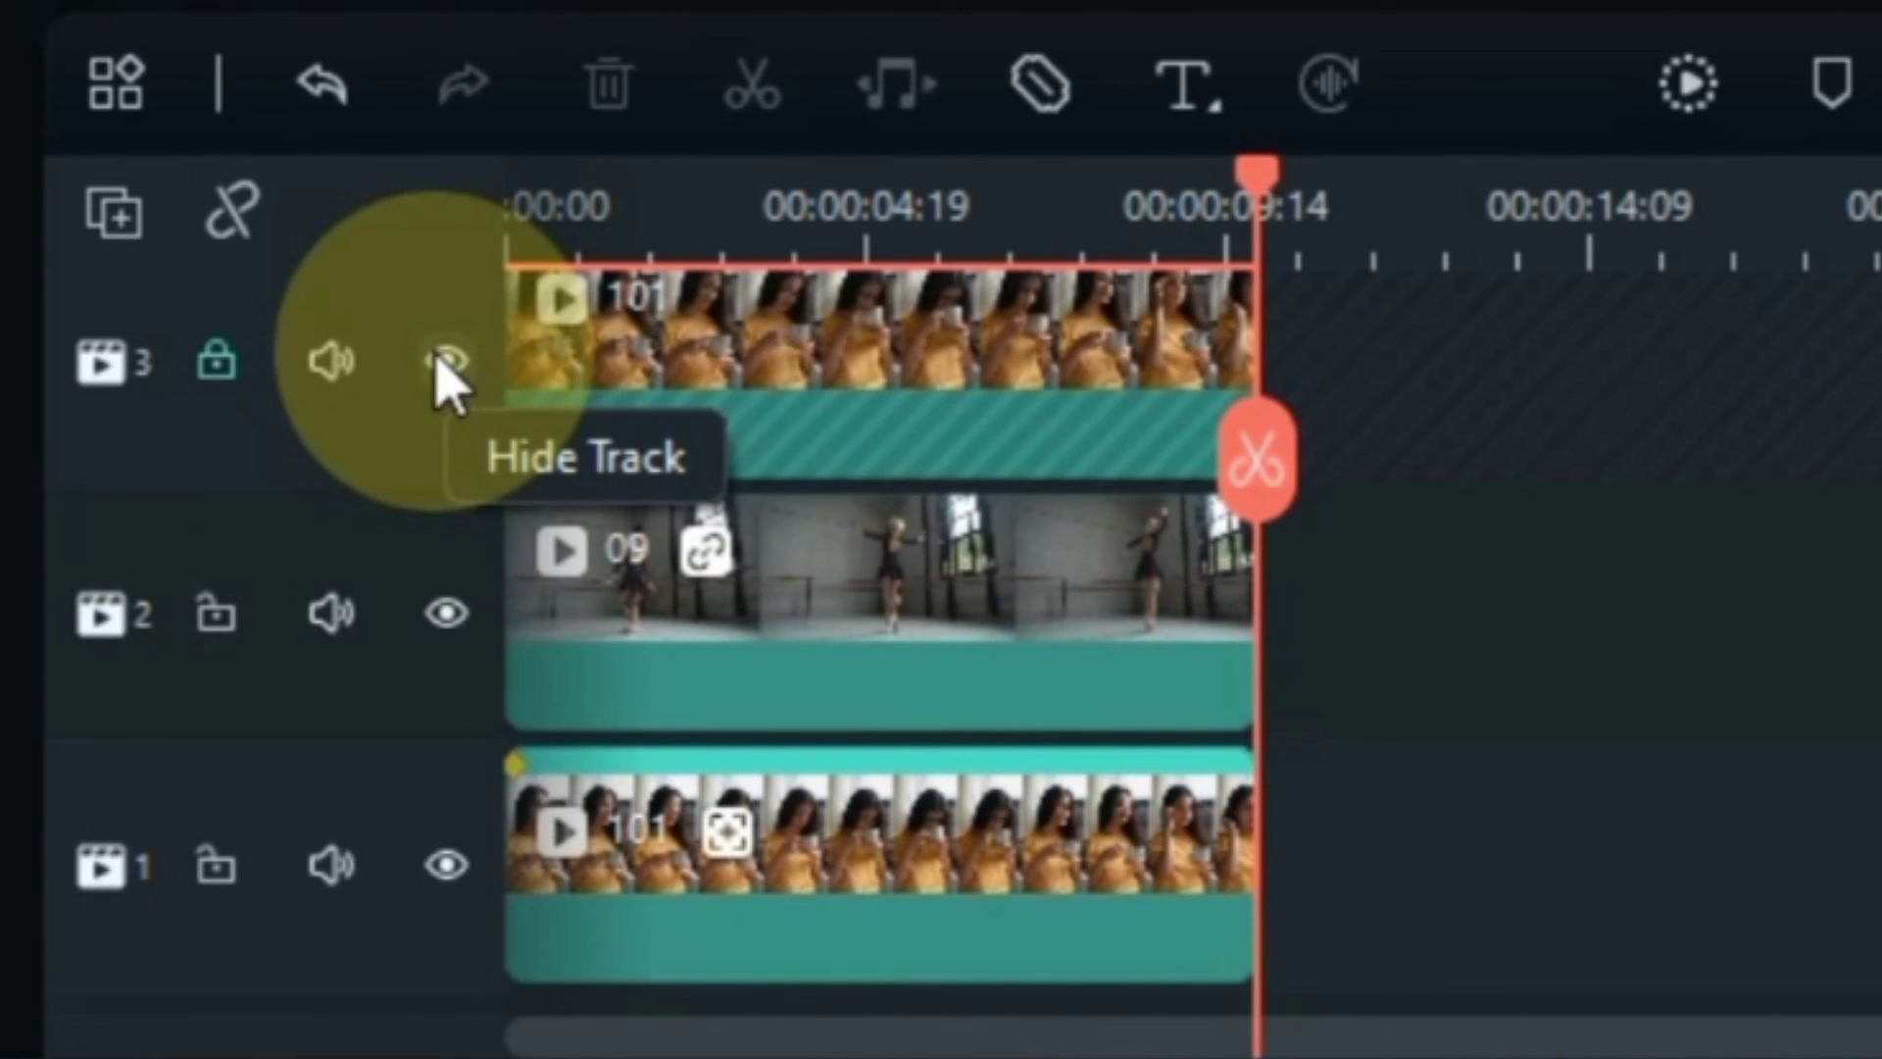
click(218, 363)
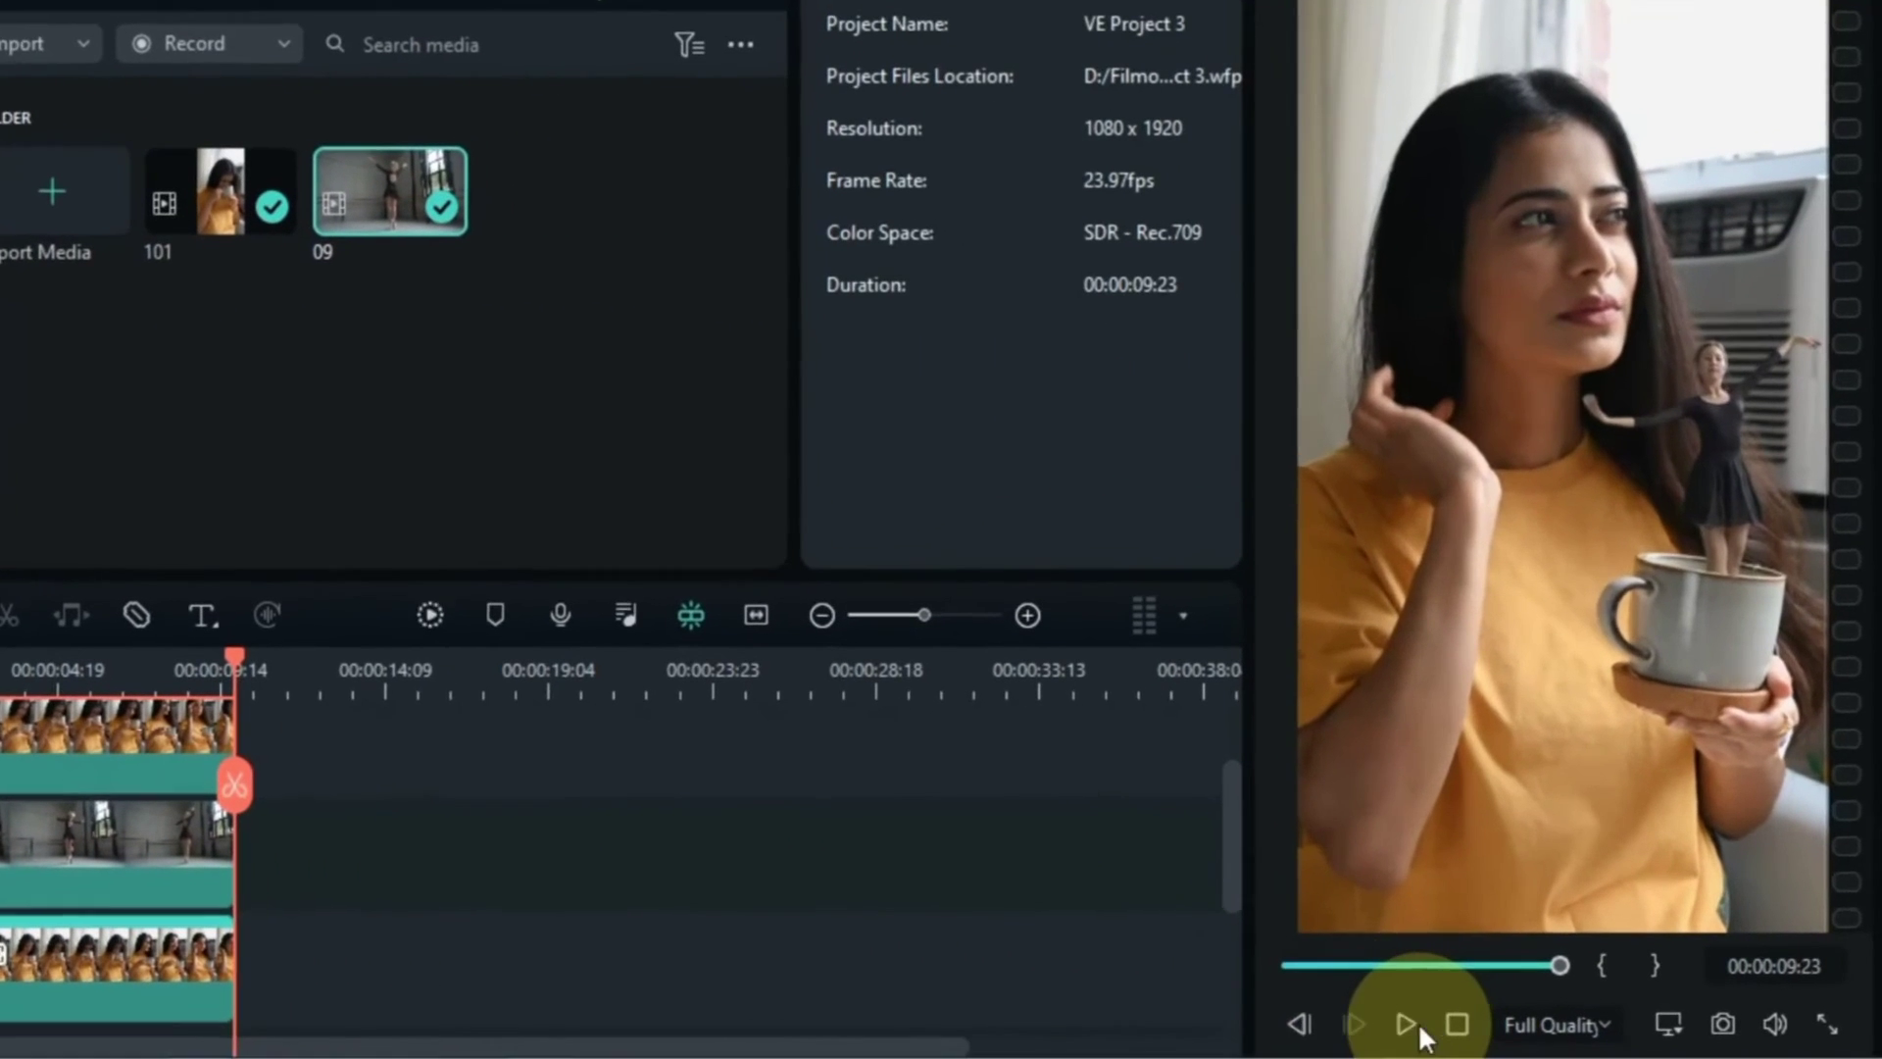
click(1549, 1020)
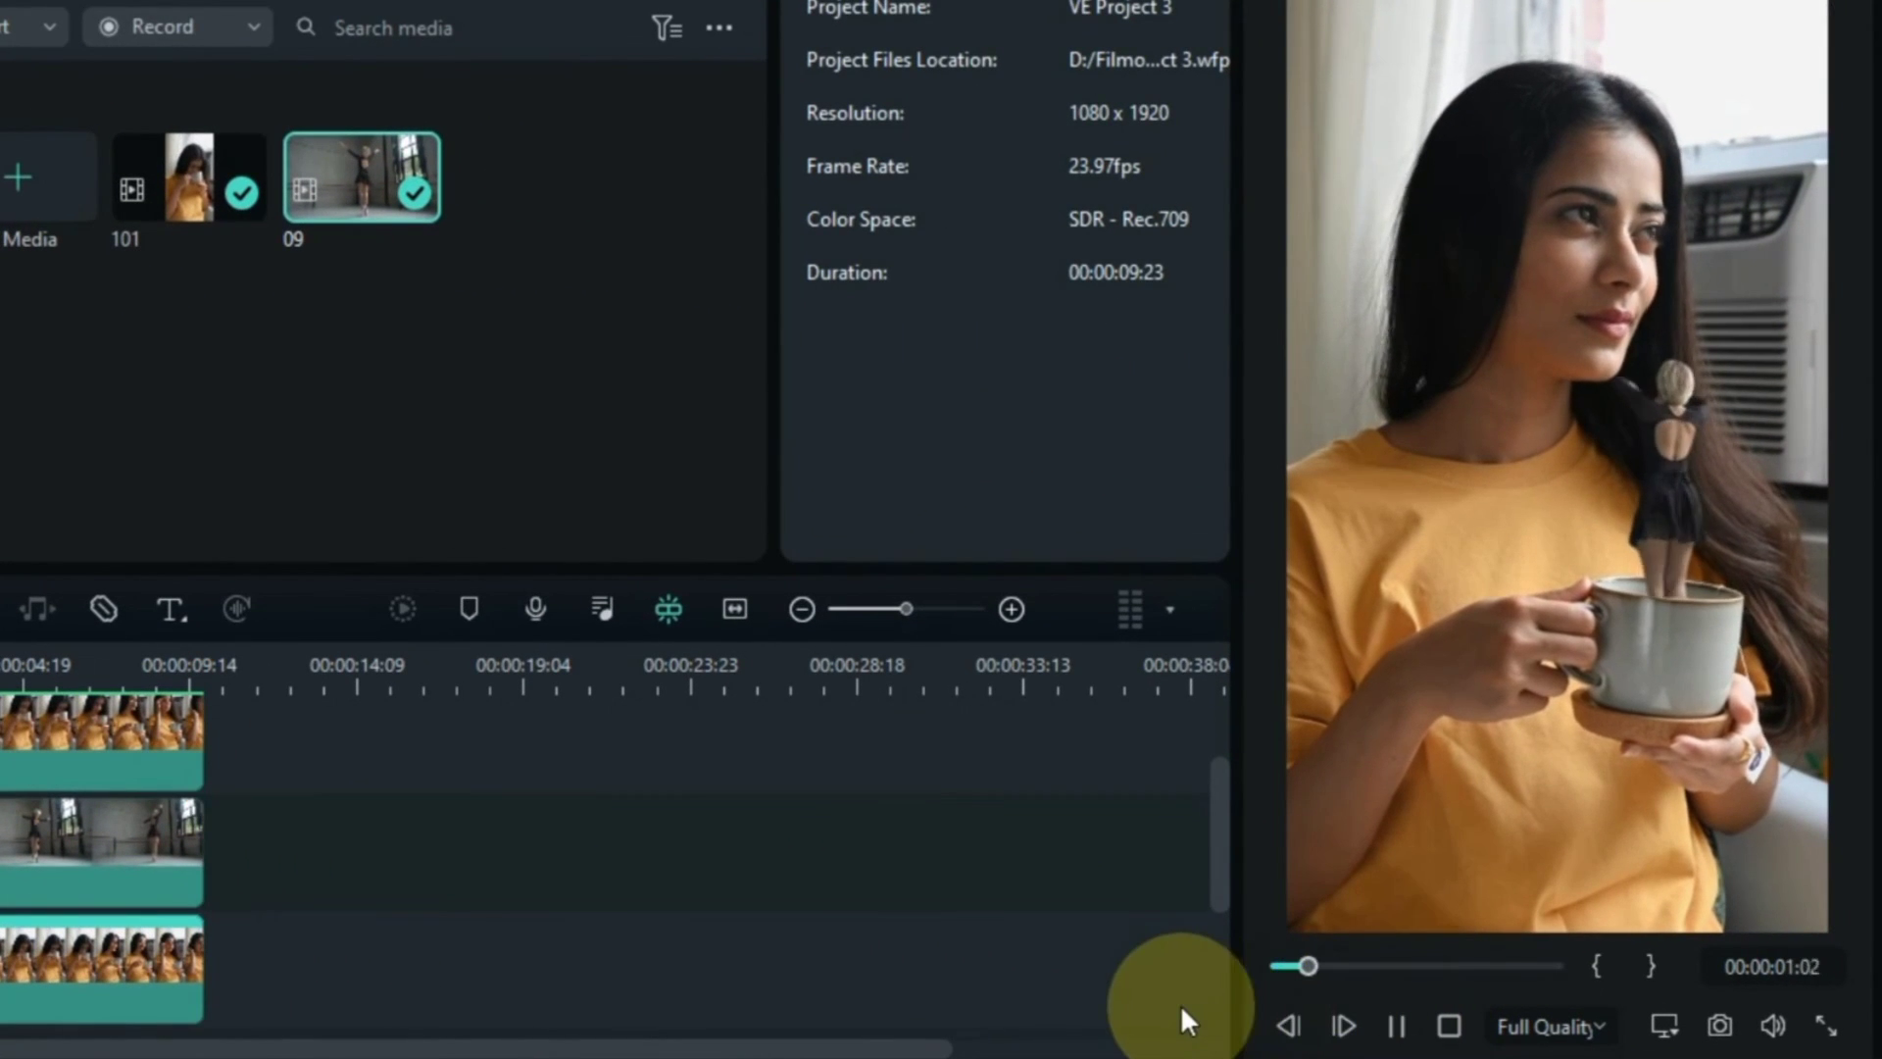